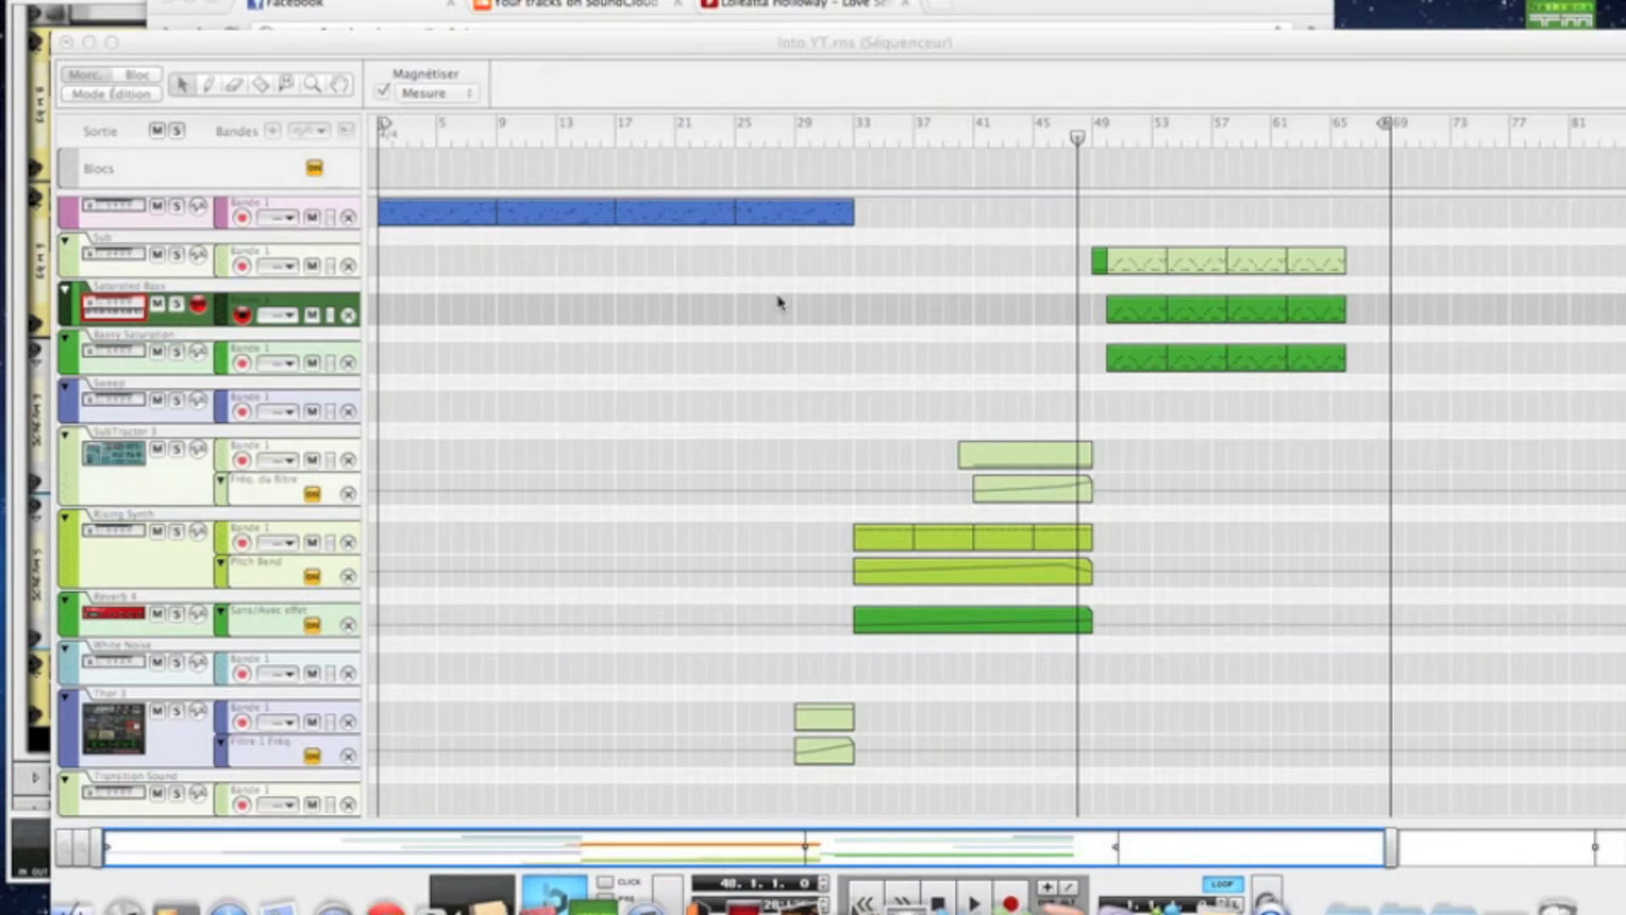
Step: Play the arrangement from bar 41 and audition the Saturated Bass track in solo
click(1047, 150)
click(975, 141)
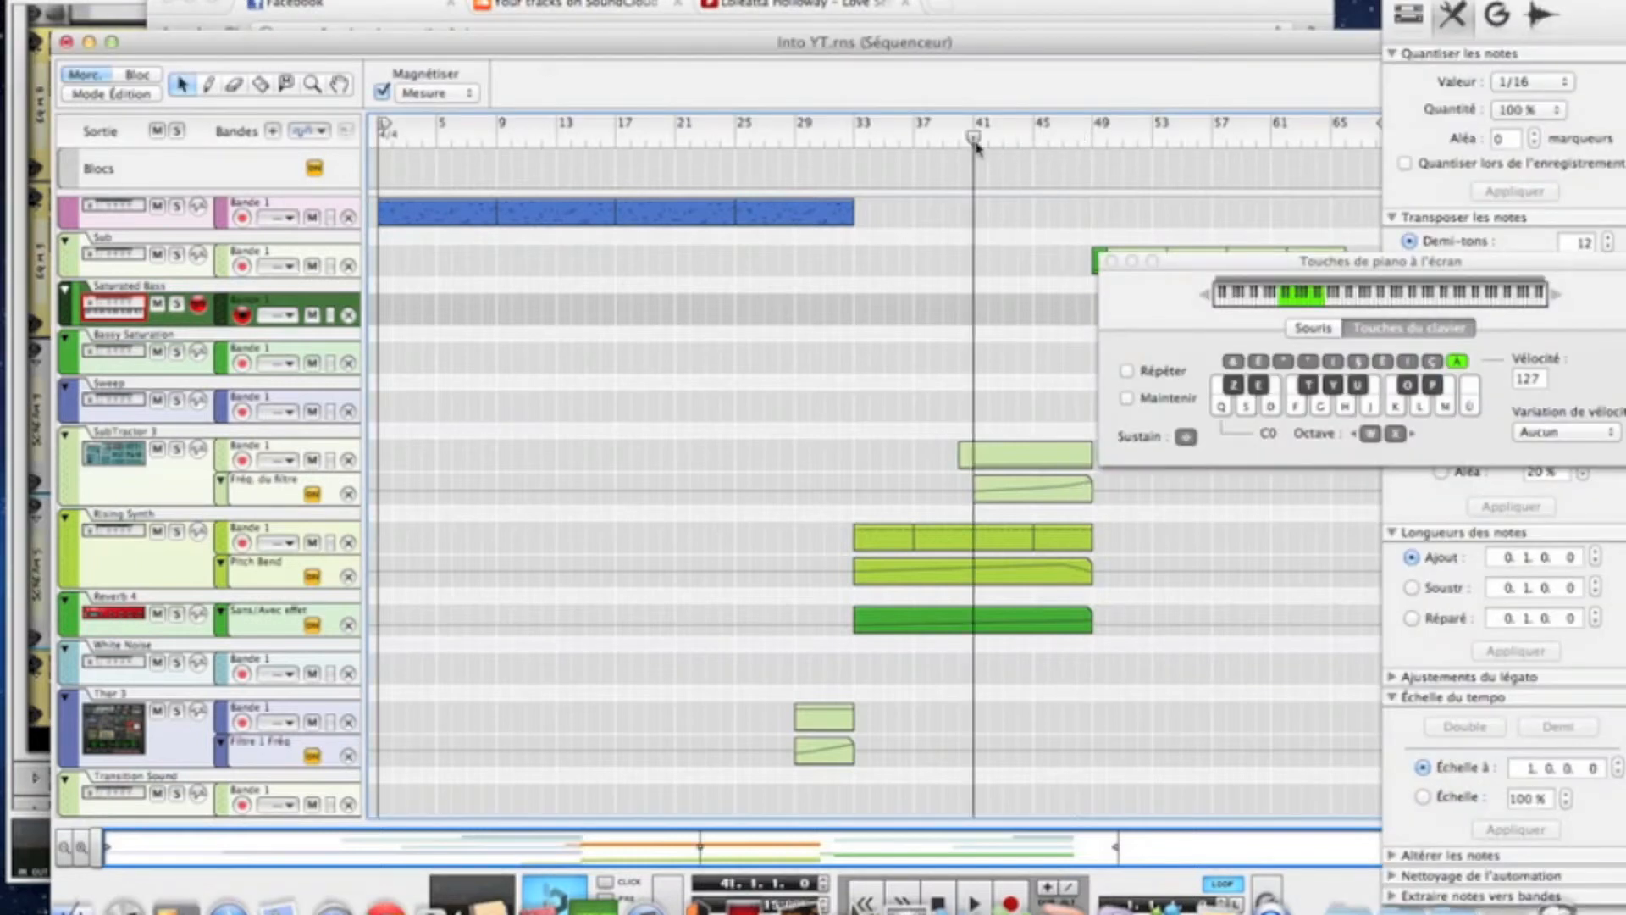
key(space)
drag(1187, 268, 1358, 465)
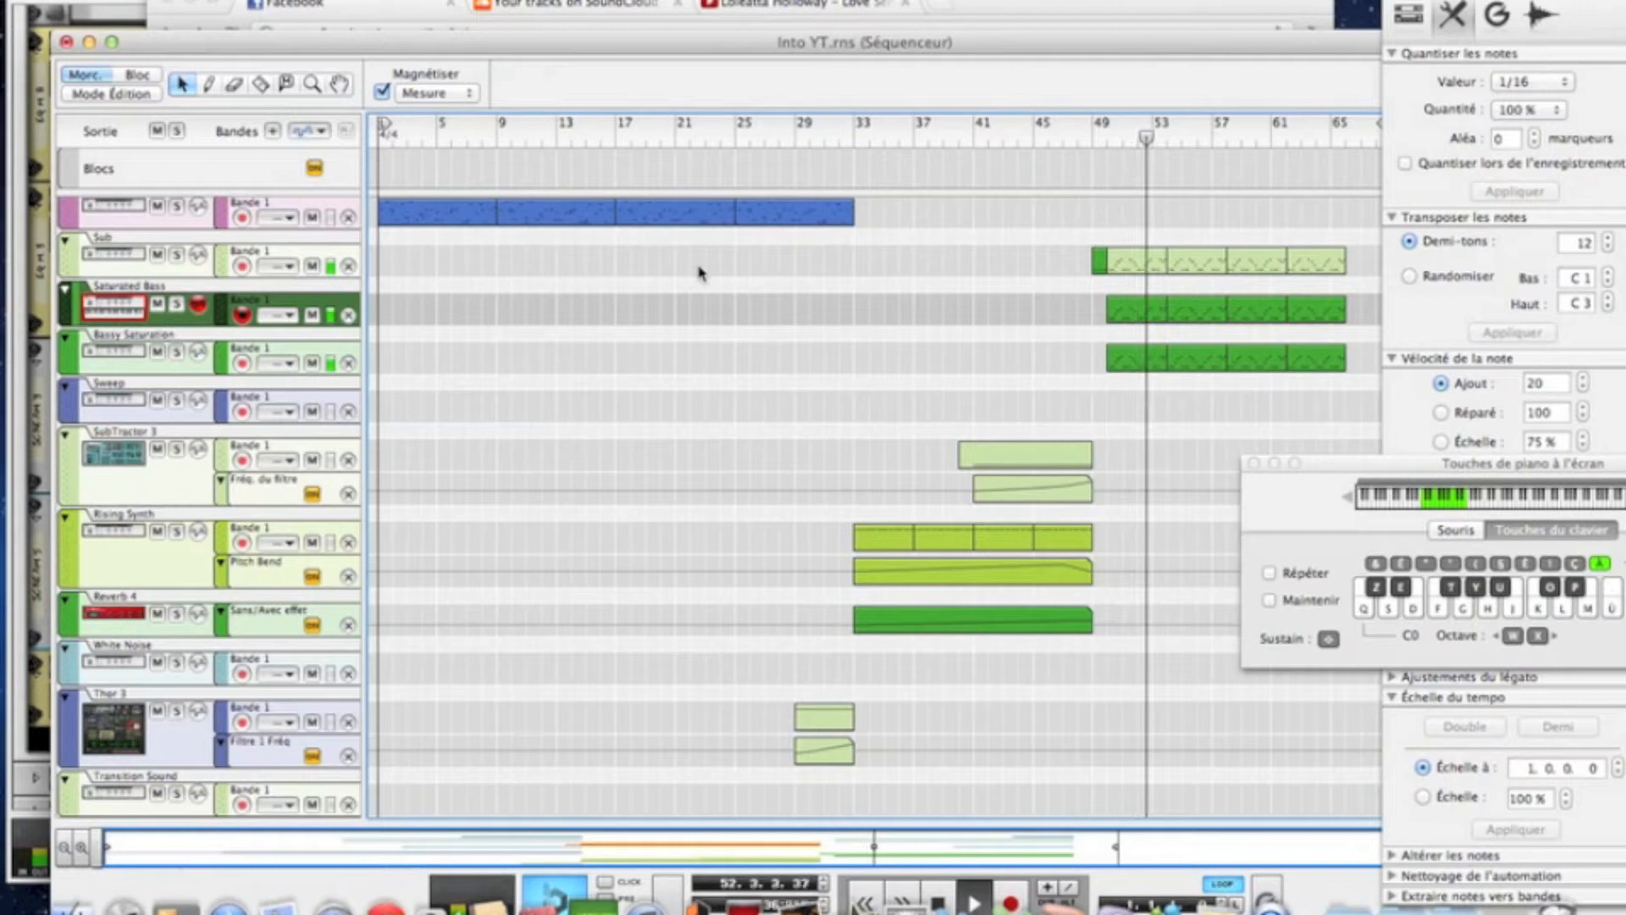
click(179, 305)
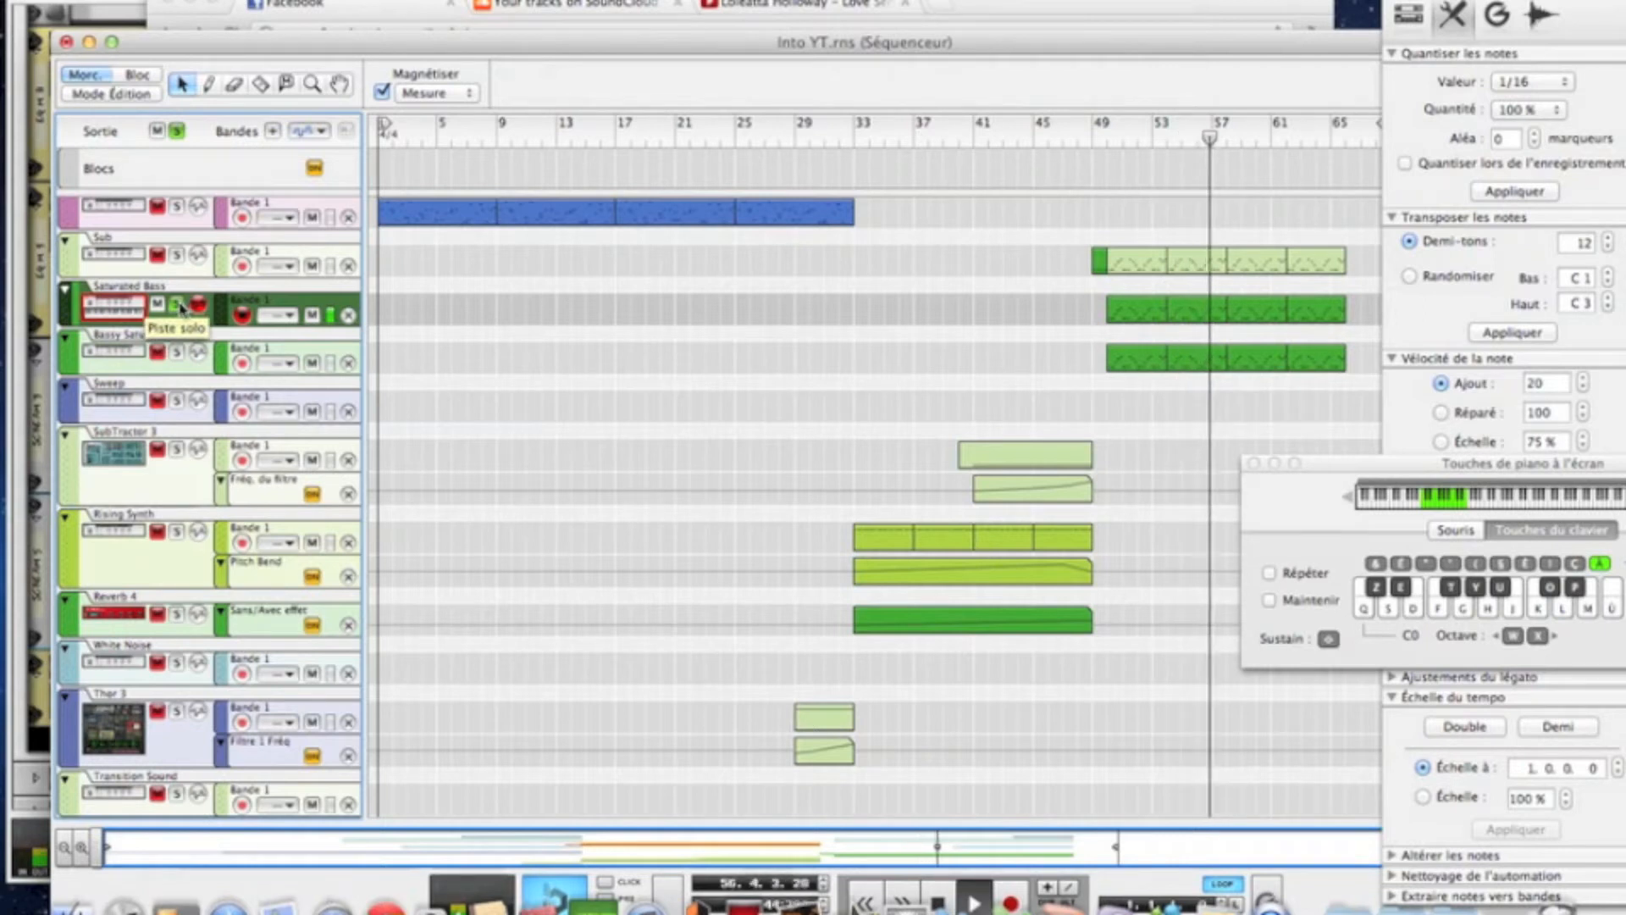
click(179, 306)
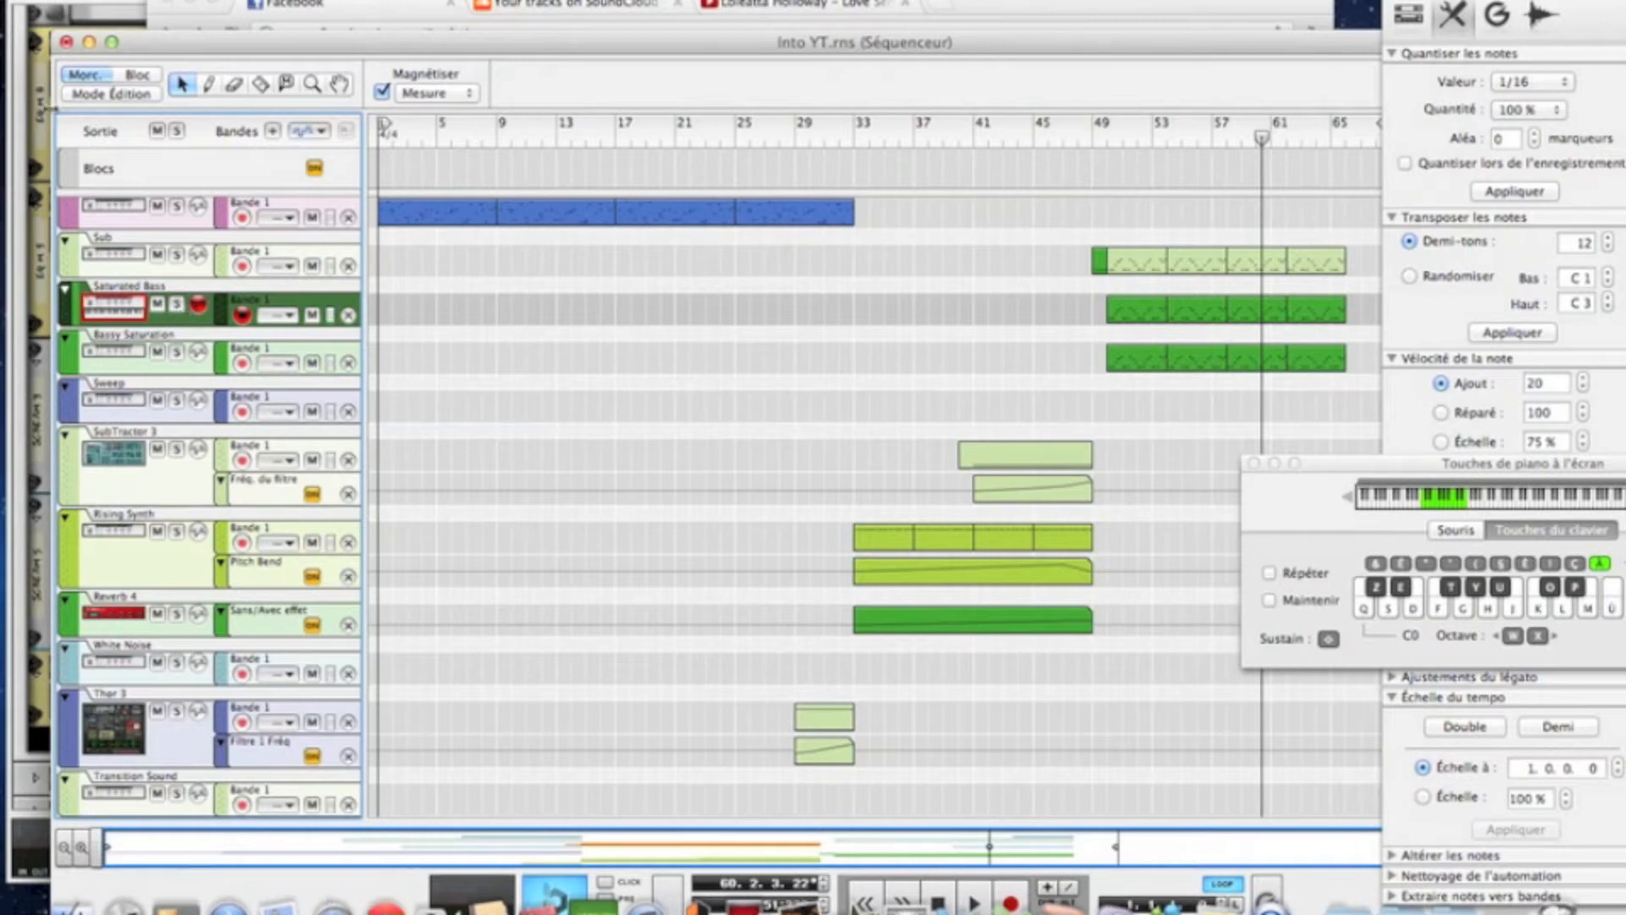
Step: Close Into YT.rns without saving its changes and create a new song
key(super+w)
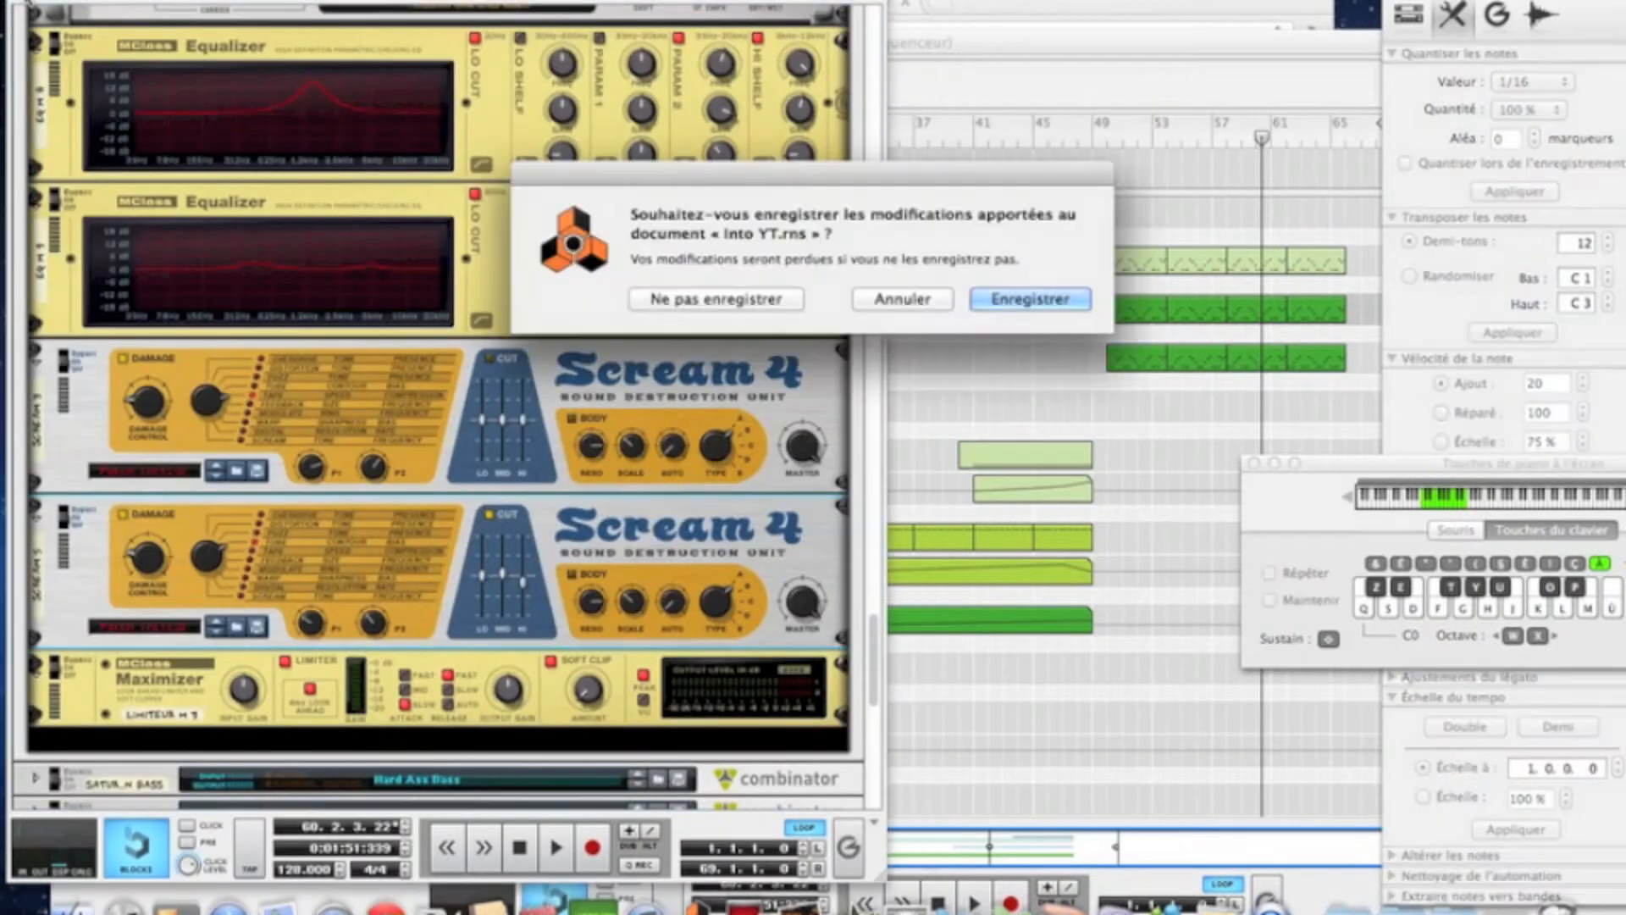
click(674, 303)
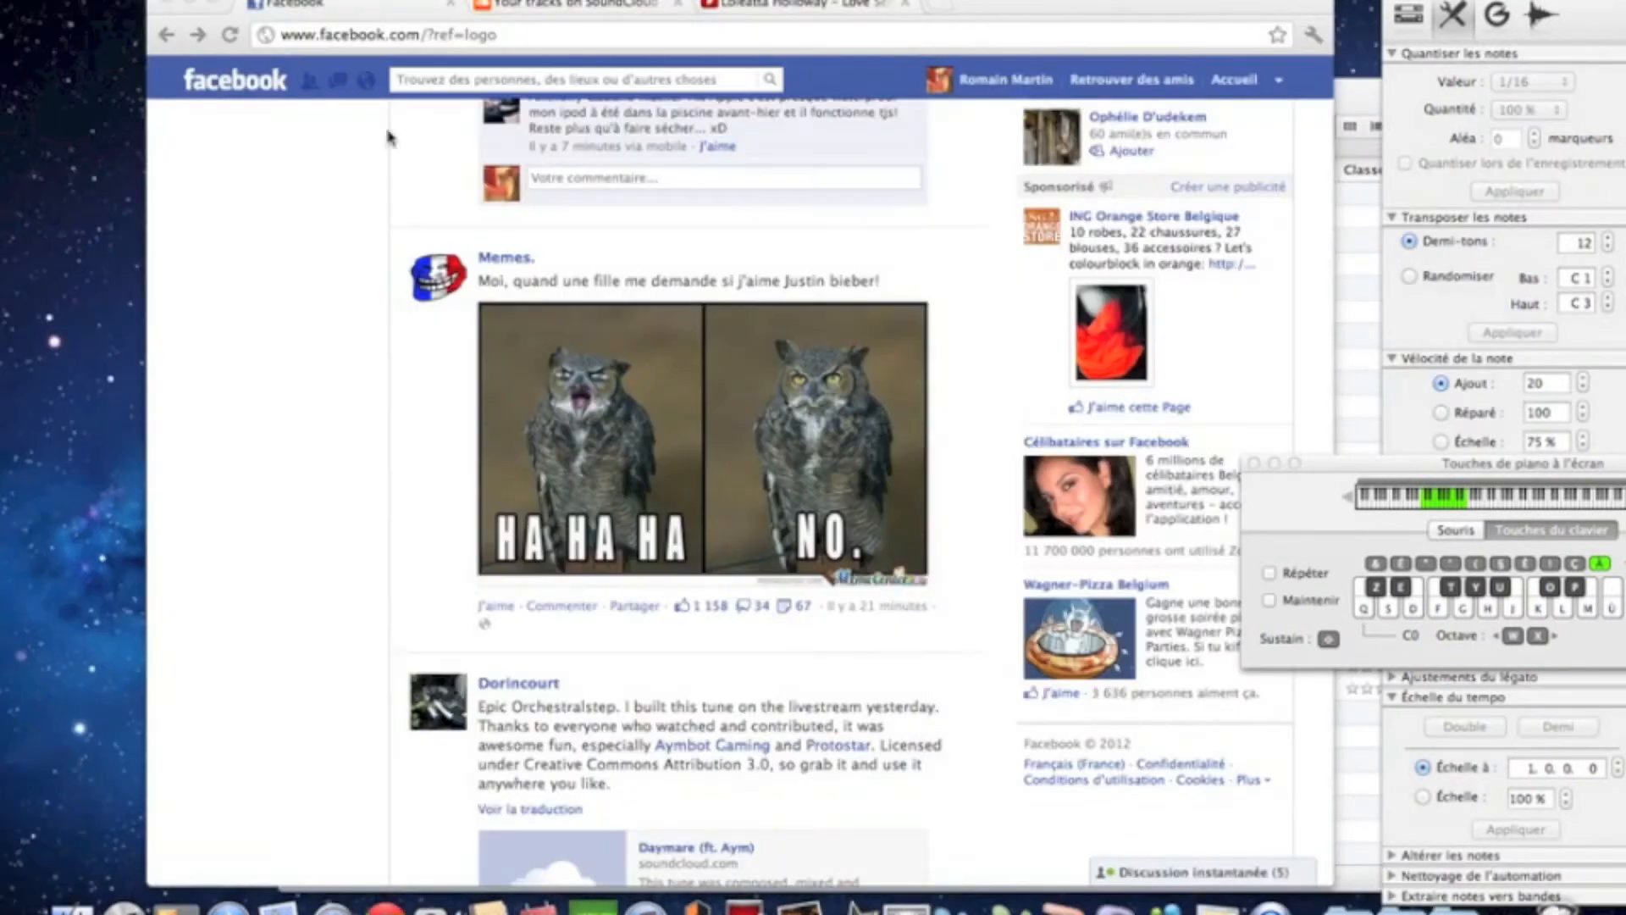
click(153, 0)
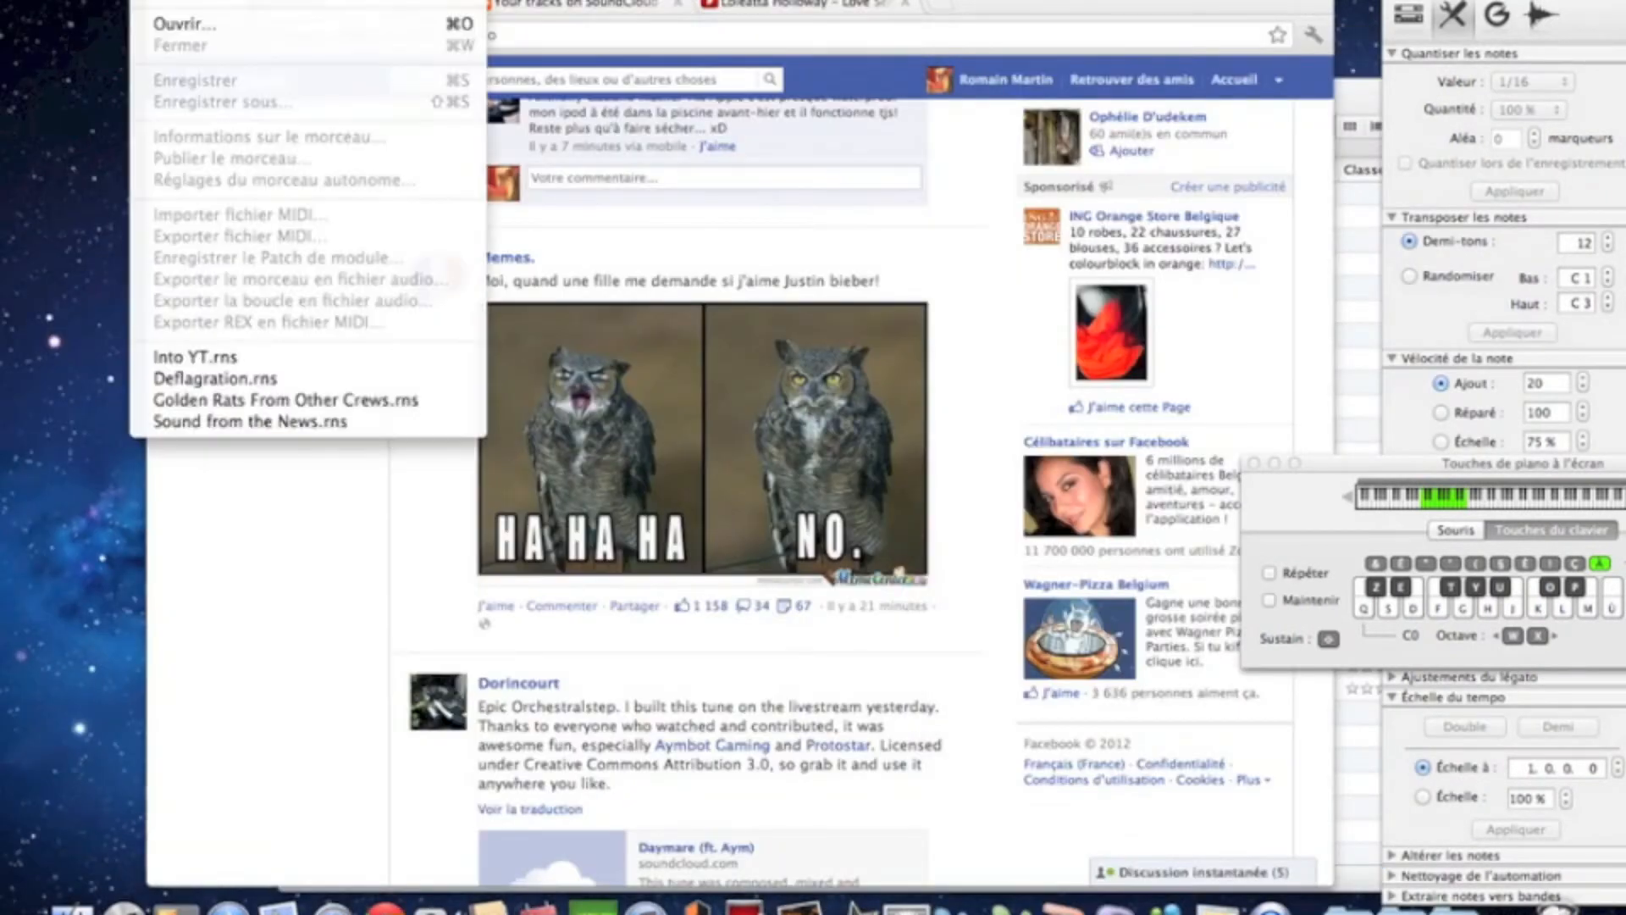
click(175, 3)
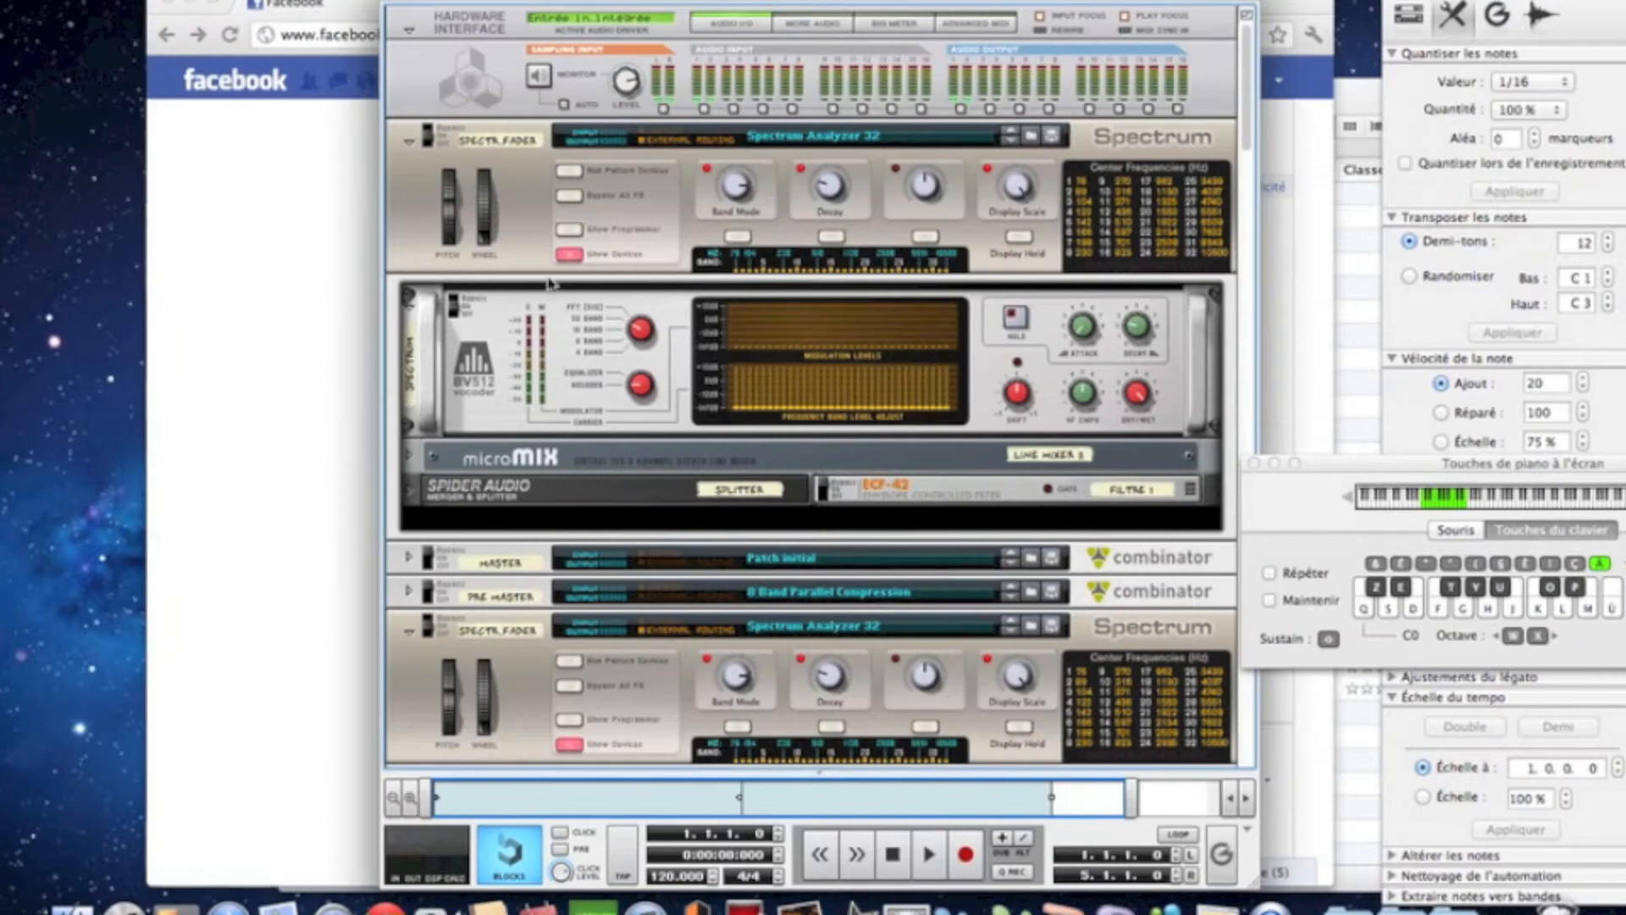
Step: Create a Combinator below the Instrument mixer in the rack and name it Saturated Bass
scroll(746, 457, down, 10)
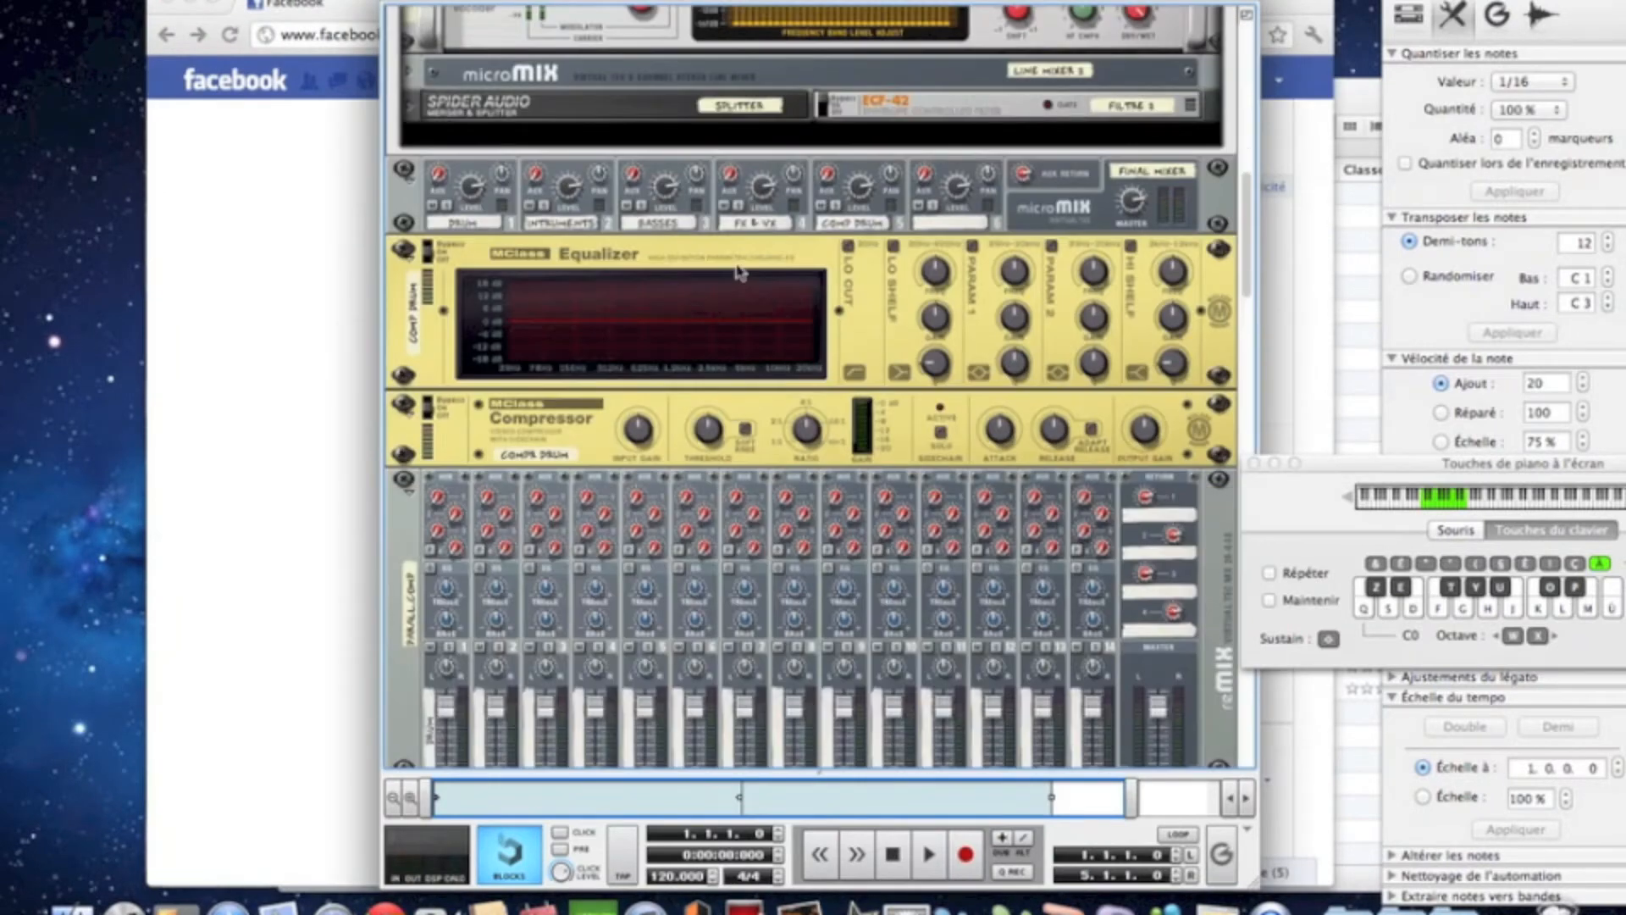
scroll(739, 271, down, 15)
scroll(741, 246, down, 20)
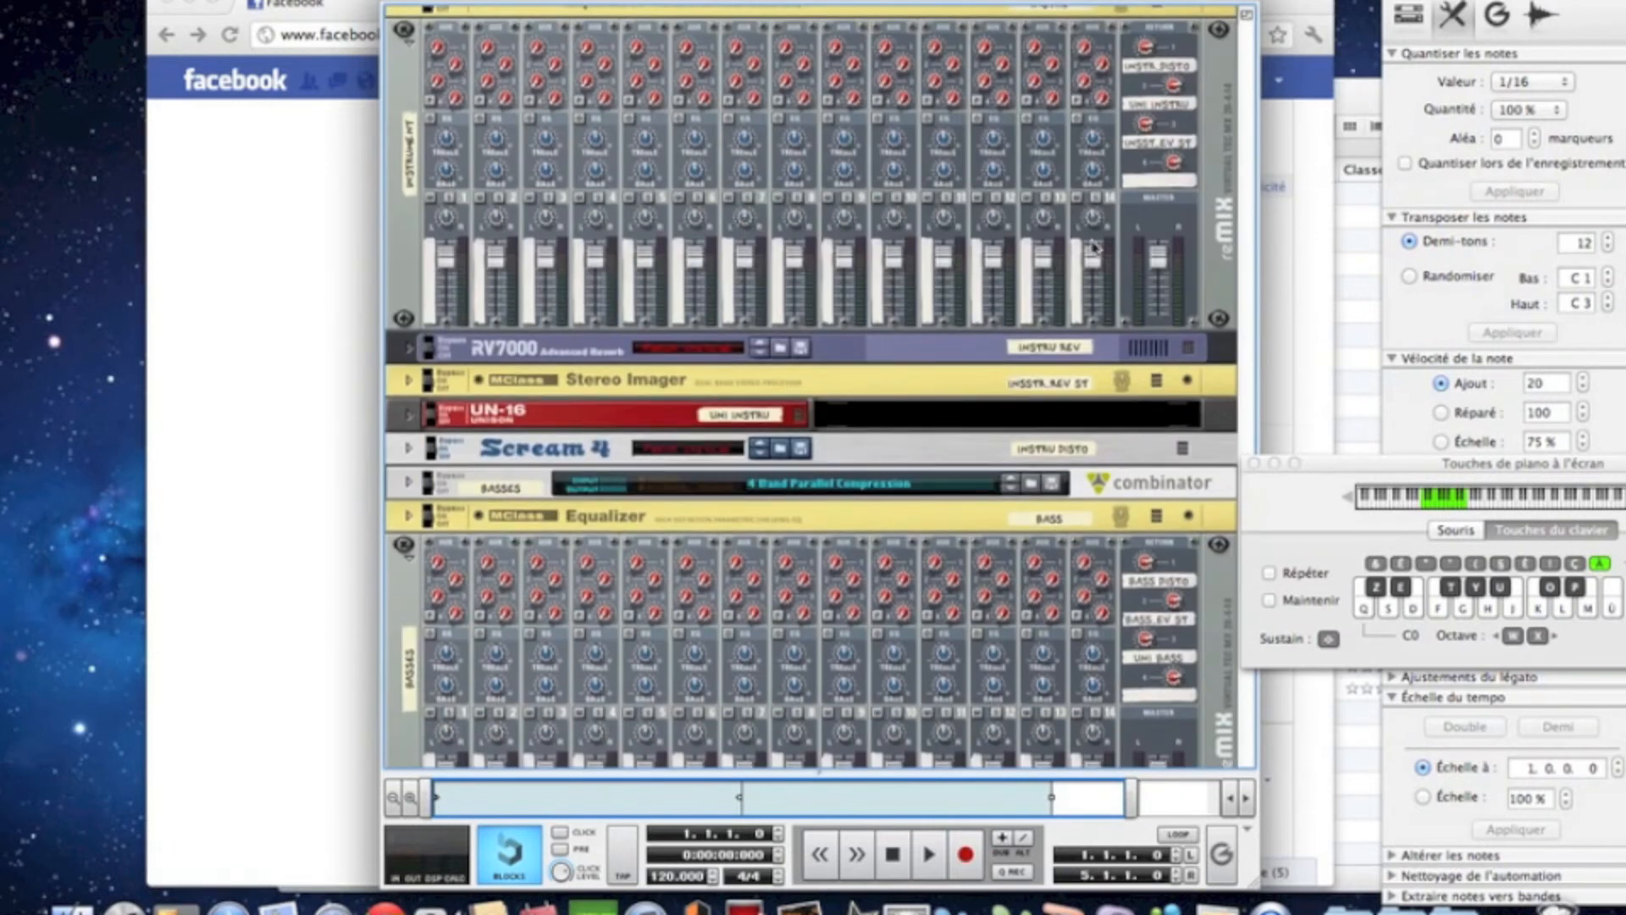
right_click(1199, 249)
mouse_move(1230, 440)
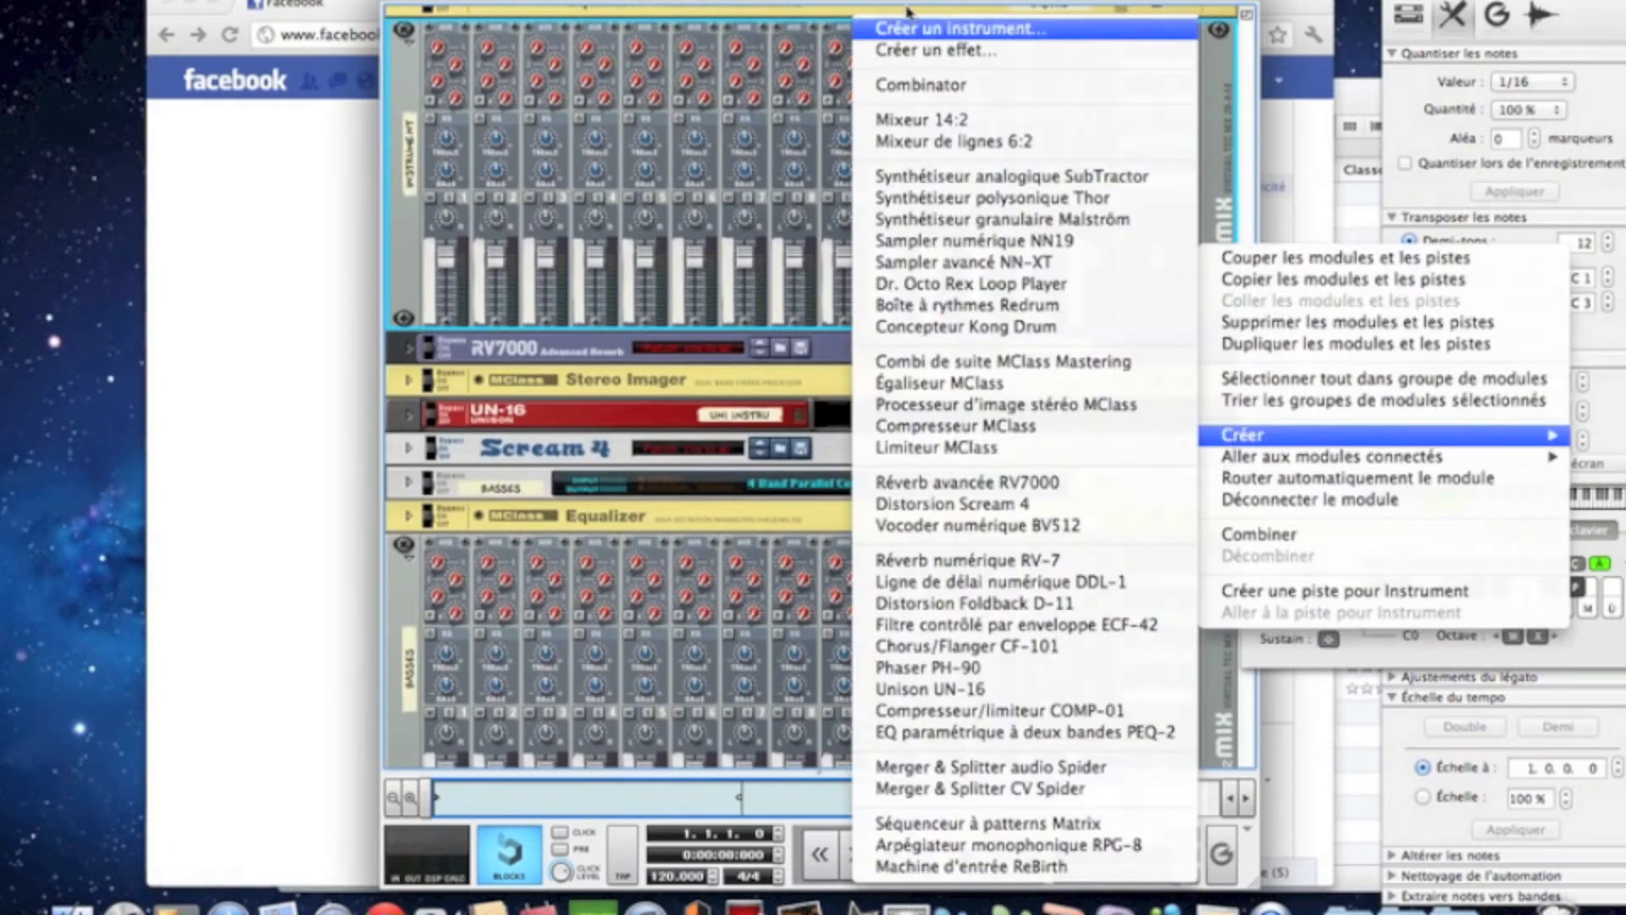
click(911, 86)
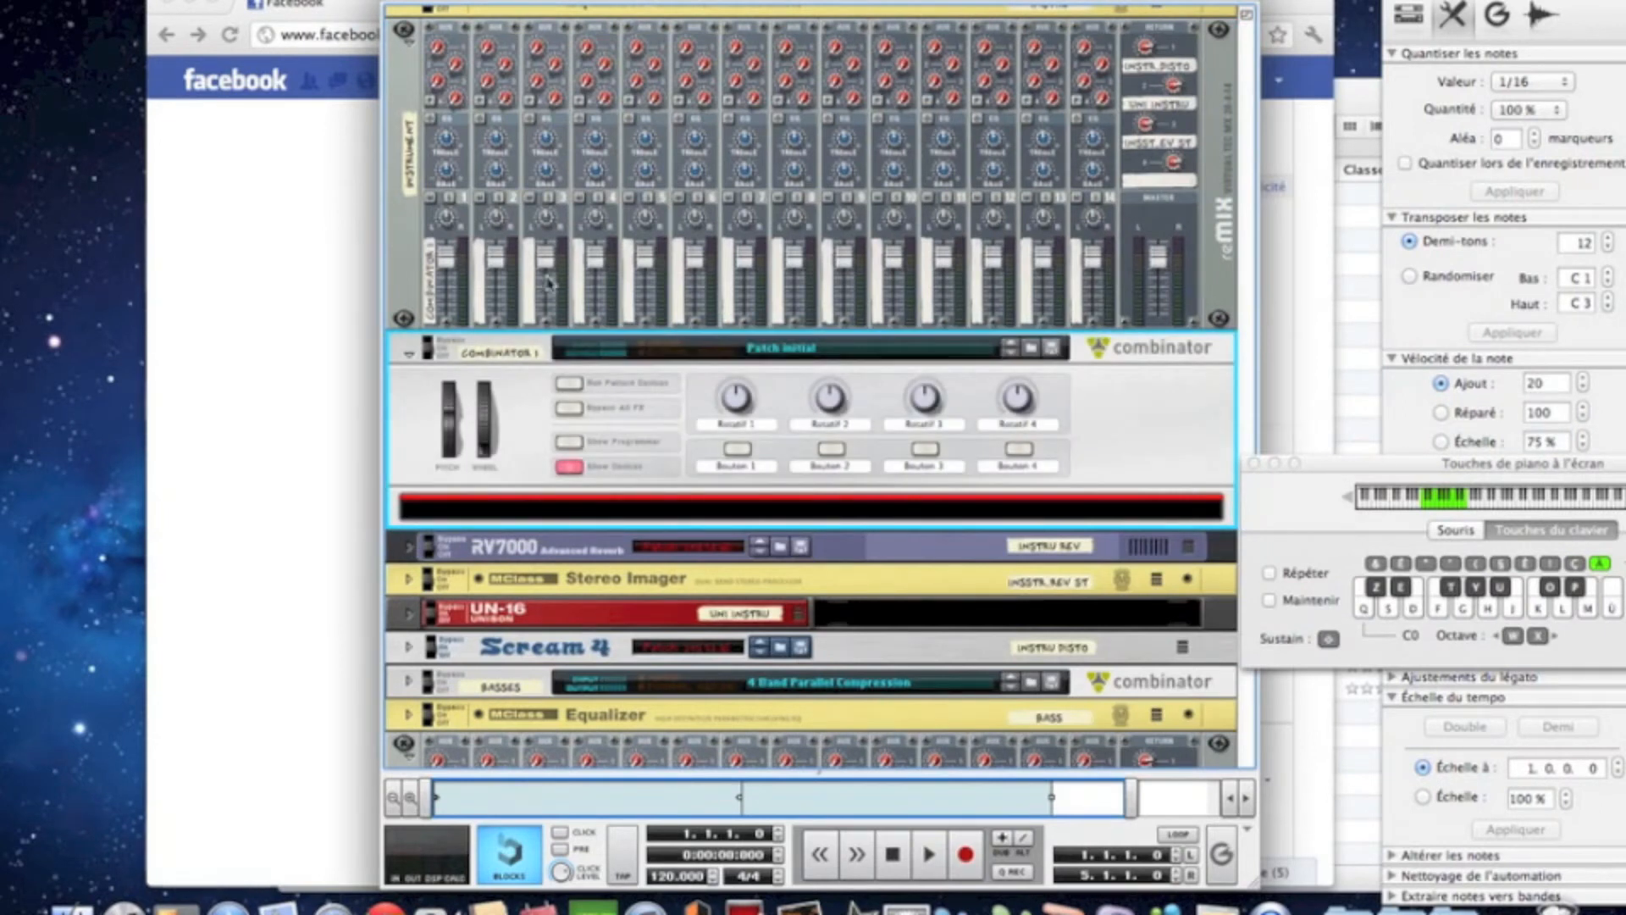
double_click(506, 356)
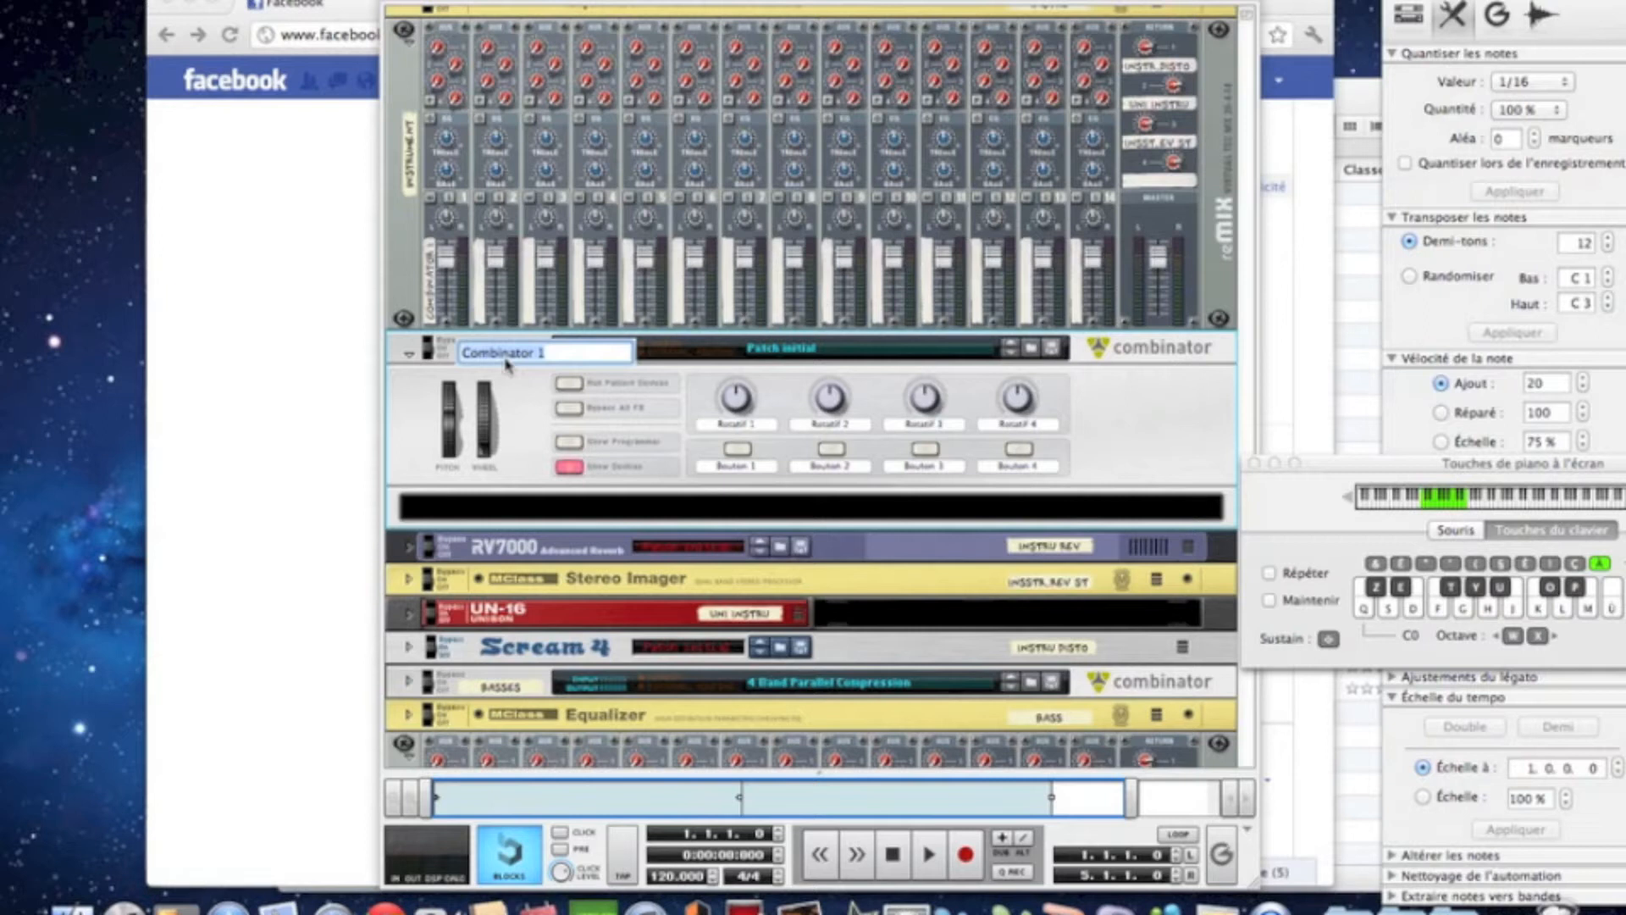
text(Saturated Bass)
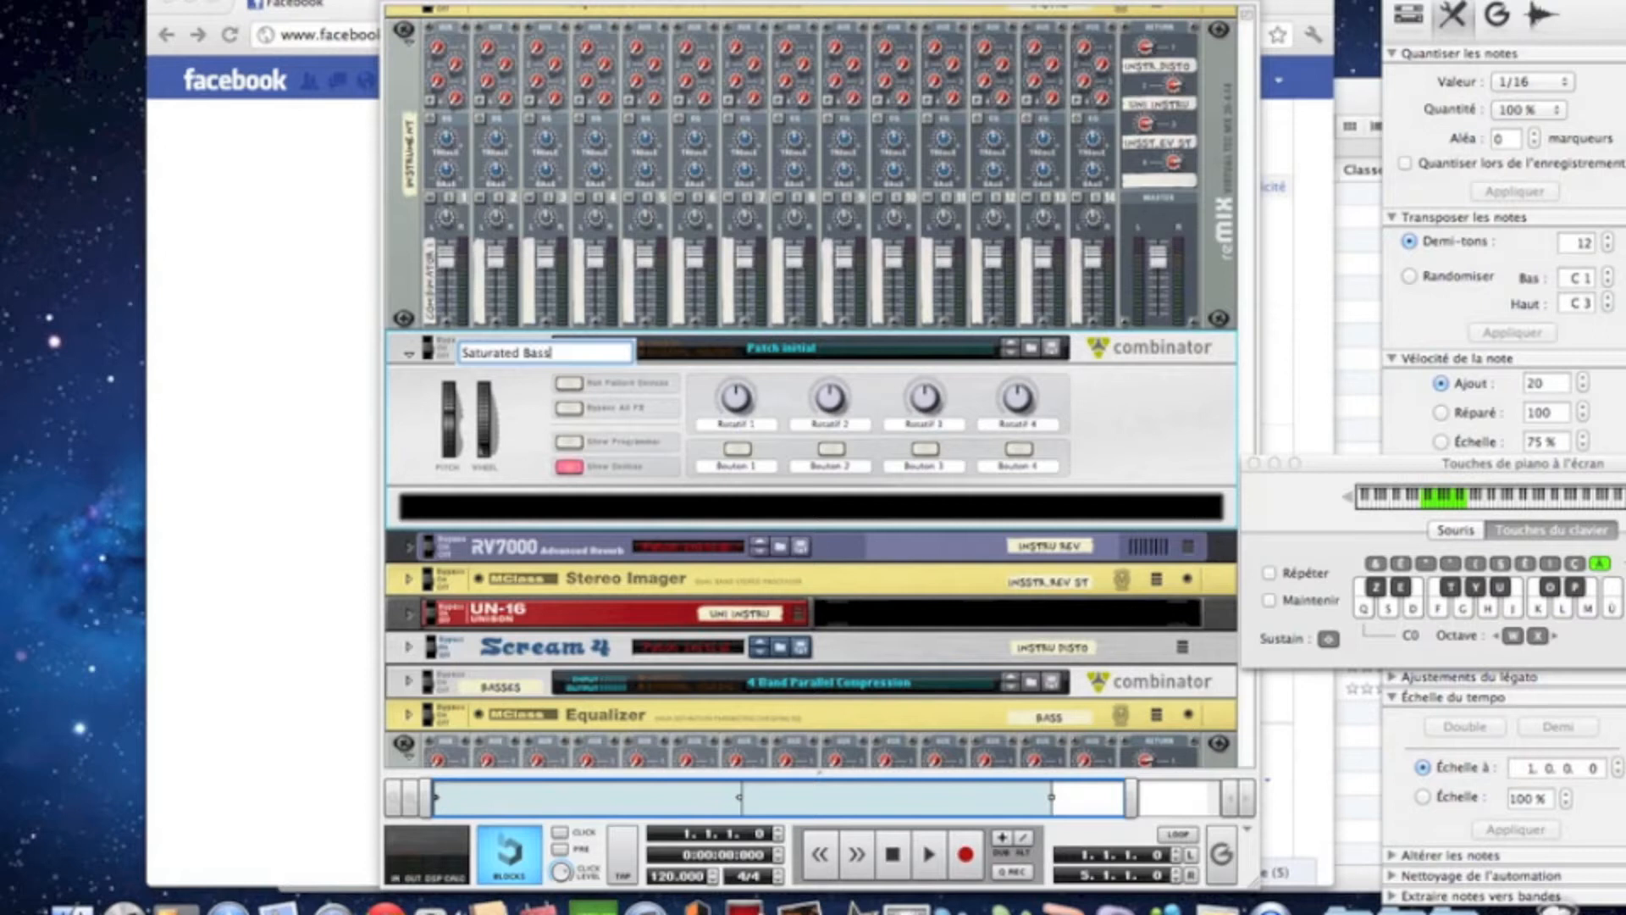
key(Return)
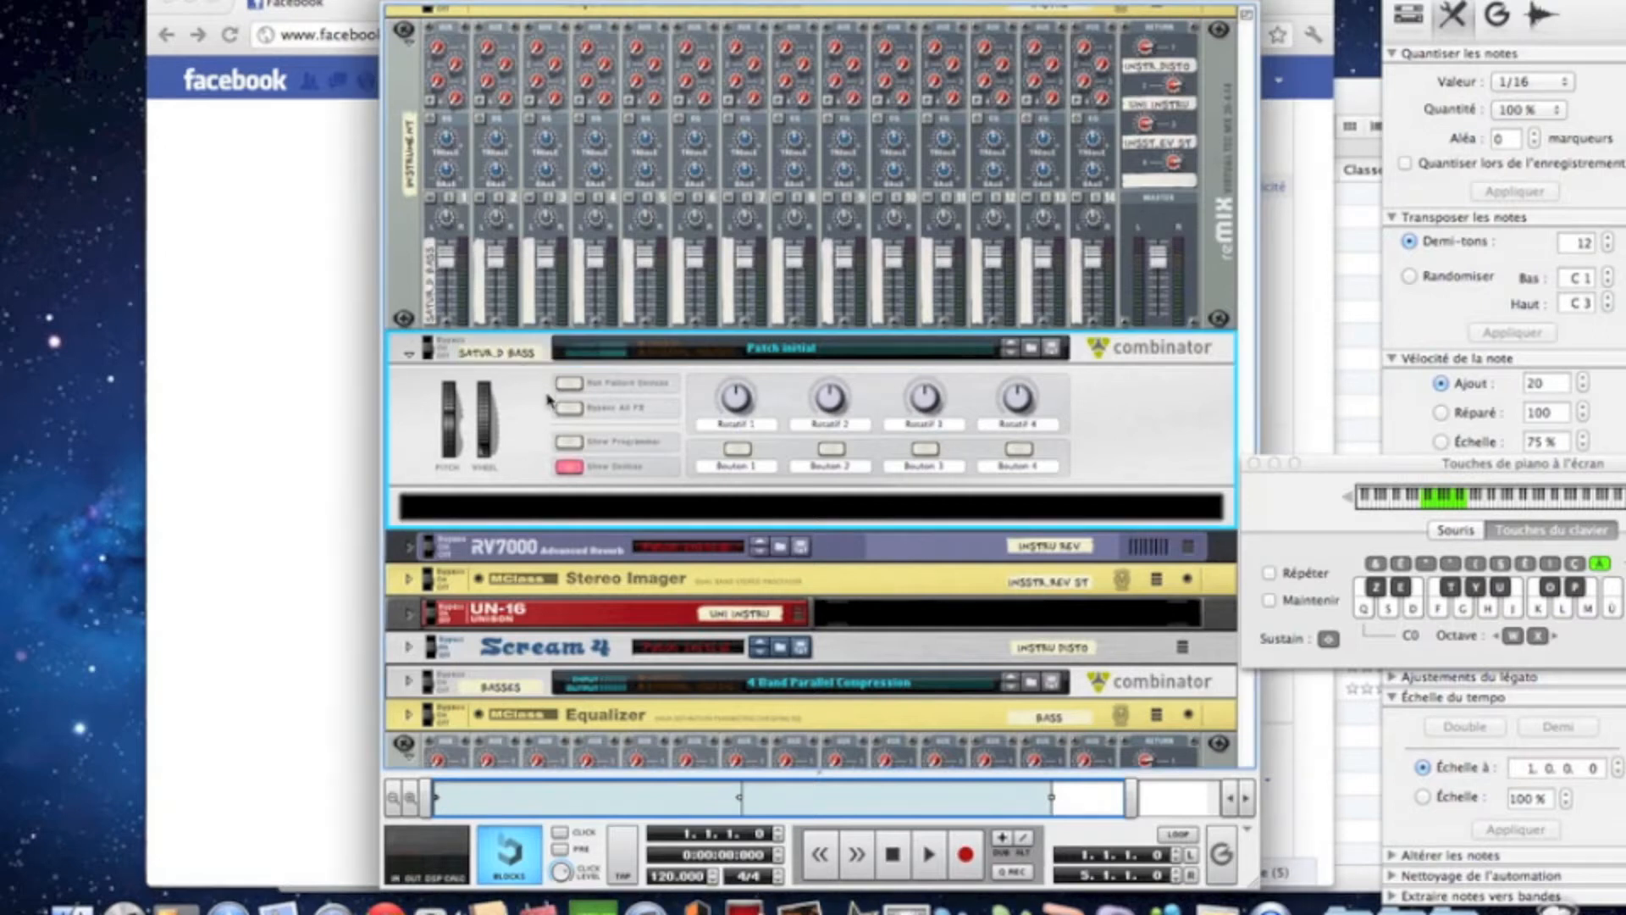
Step: Add a Thor synthesizer inside the Saturated Bass Combinator and show its programmer
right_click(525, 518)
mouse_move(786, 536)
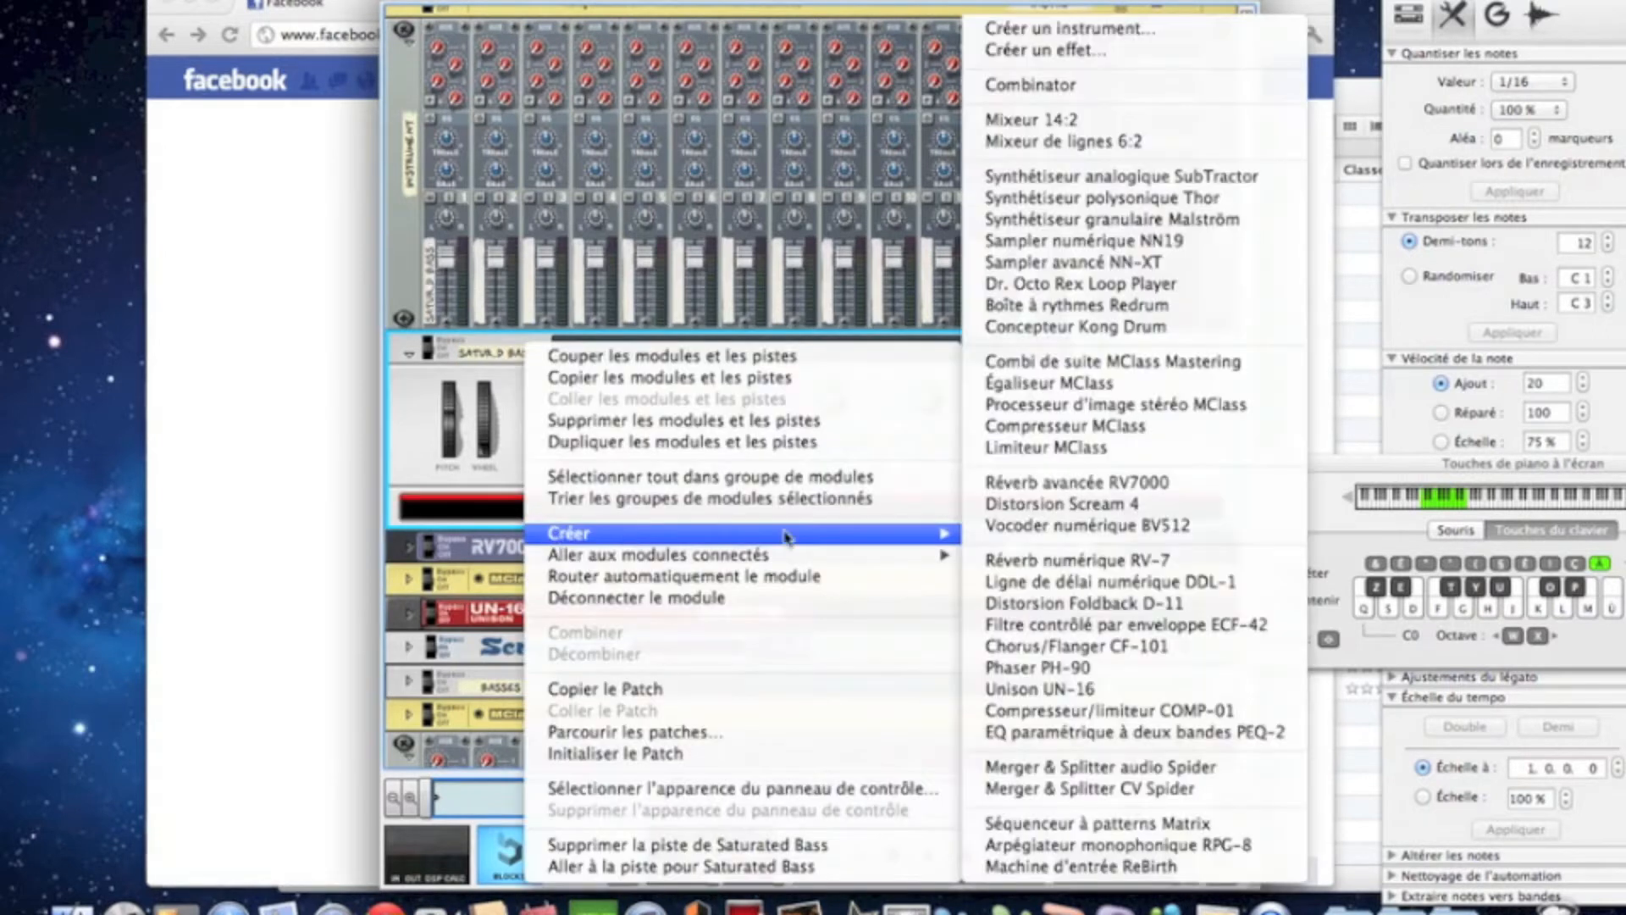
click(1058, 198)
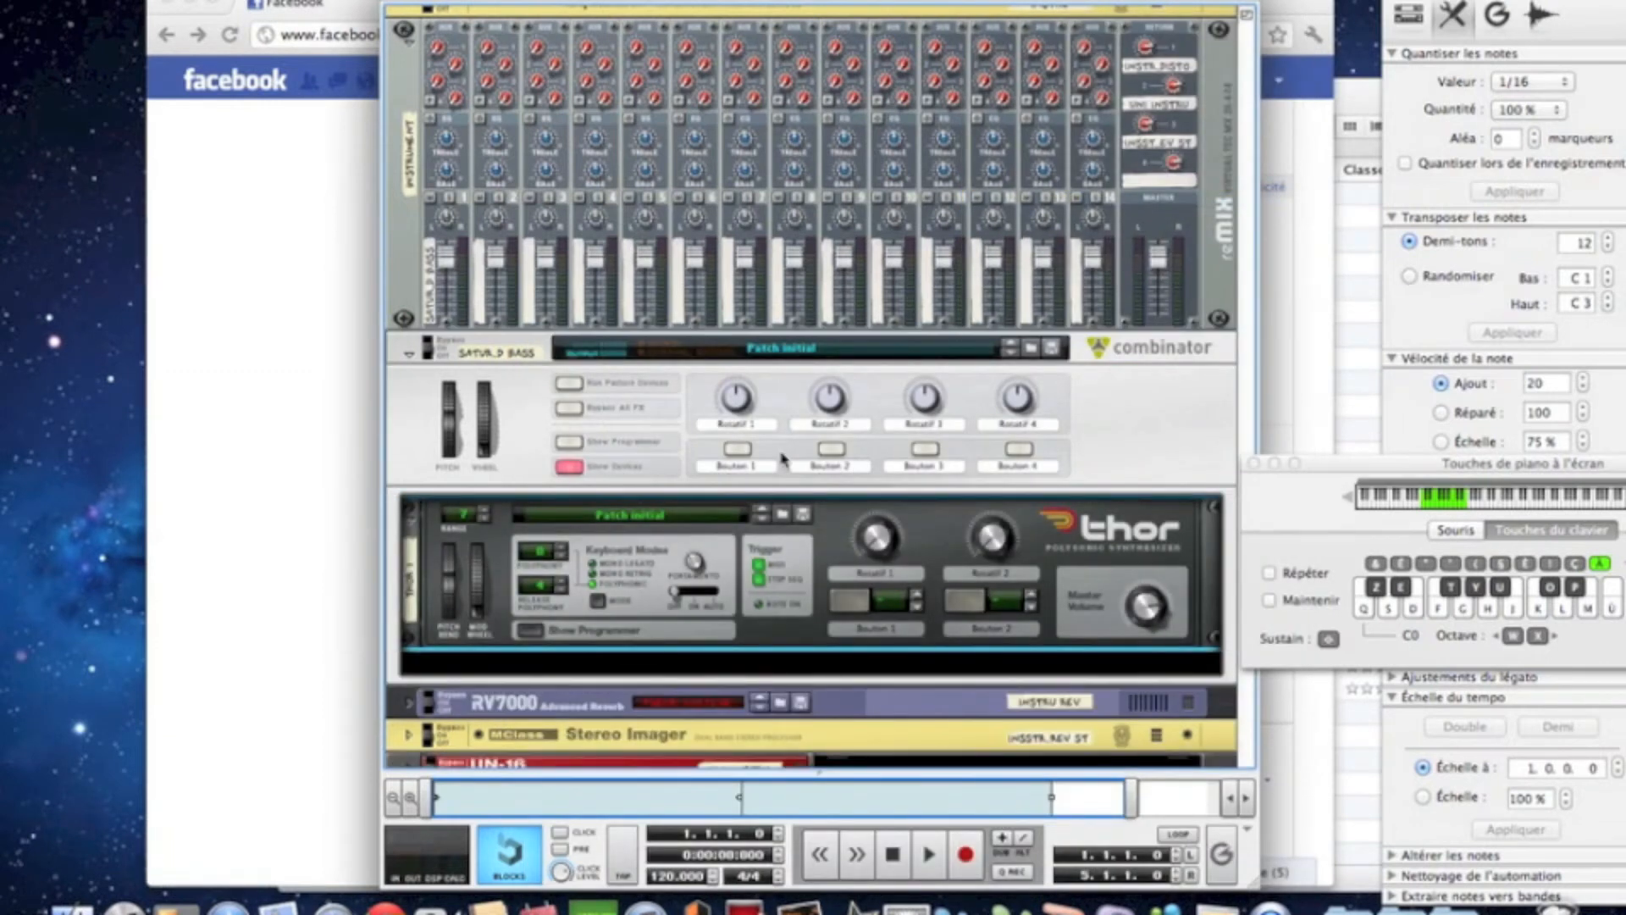
click(531, 630)
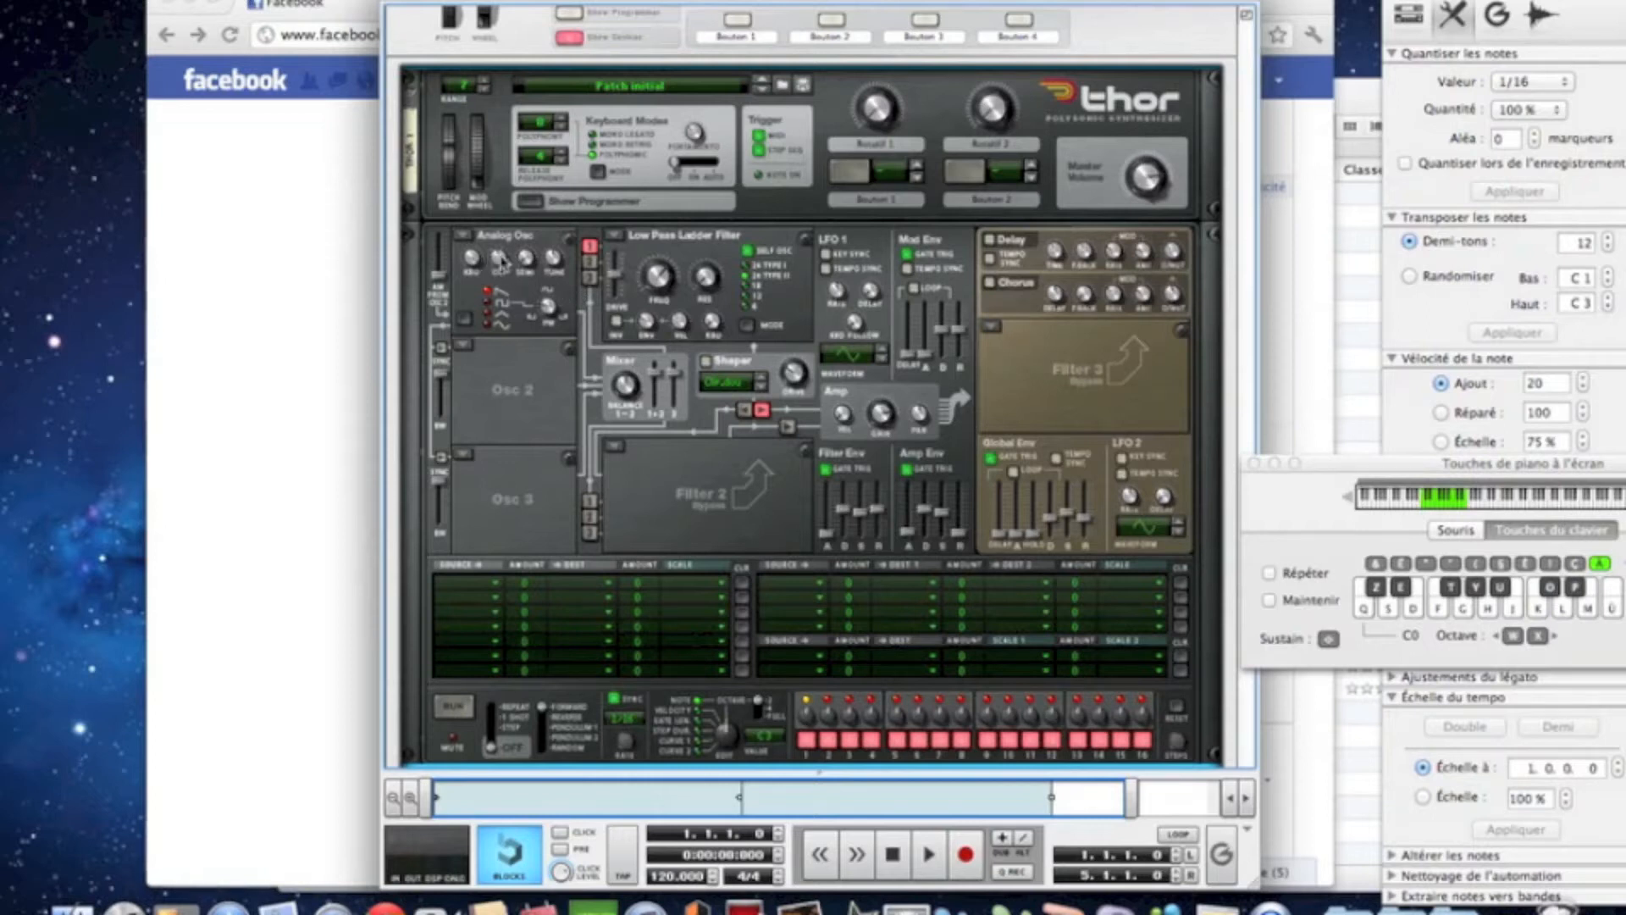
Step: Load a Noise oscillator into Thor's Osc 2 and play test notes, raising the keyboard octave to C1
click(465, 346)
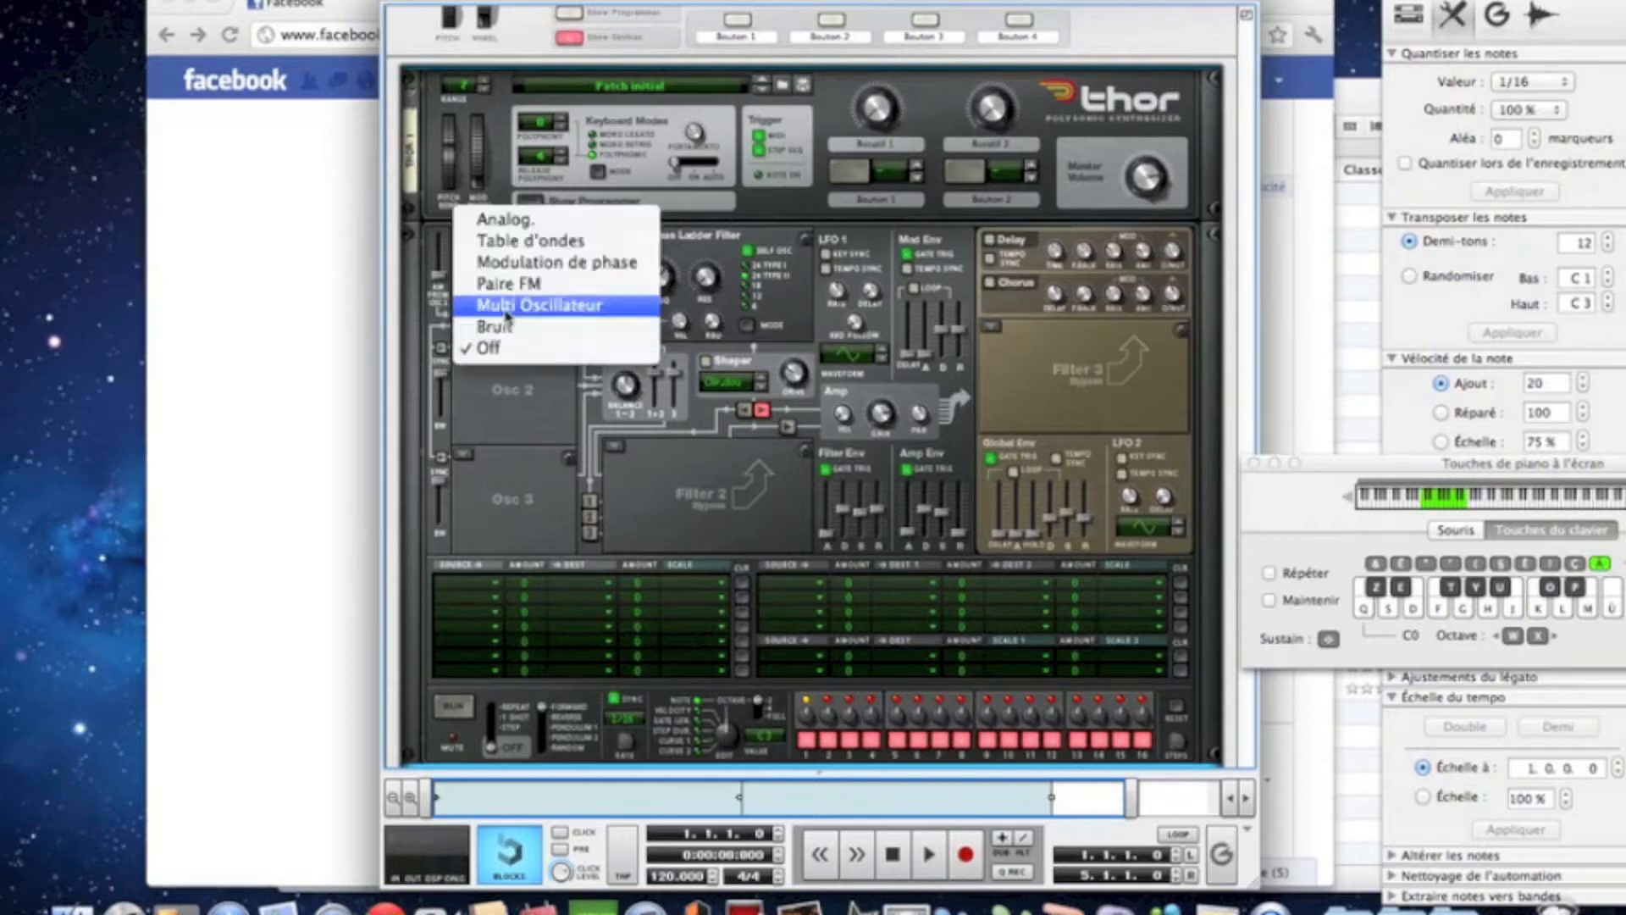
click(506, 327)
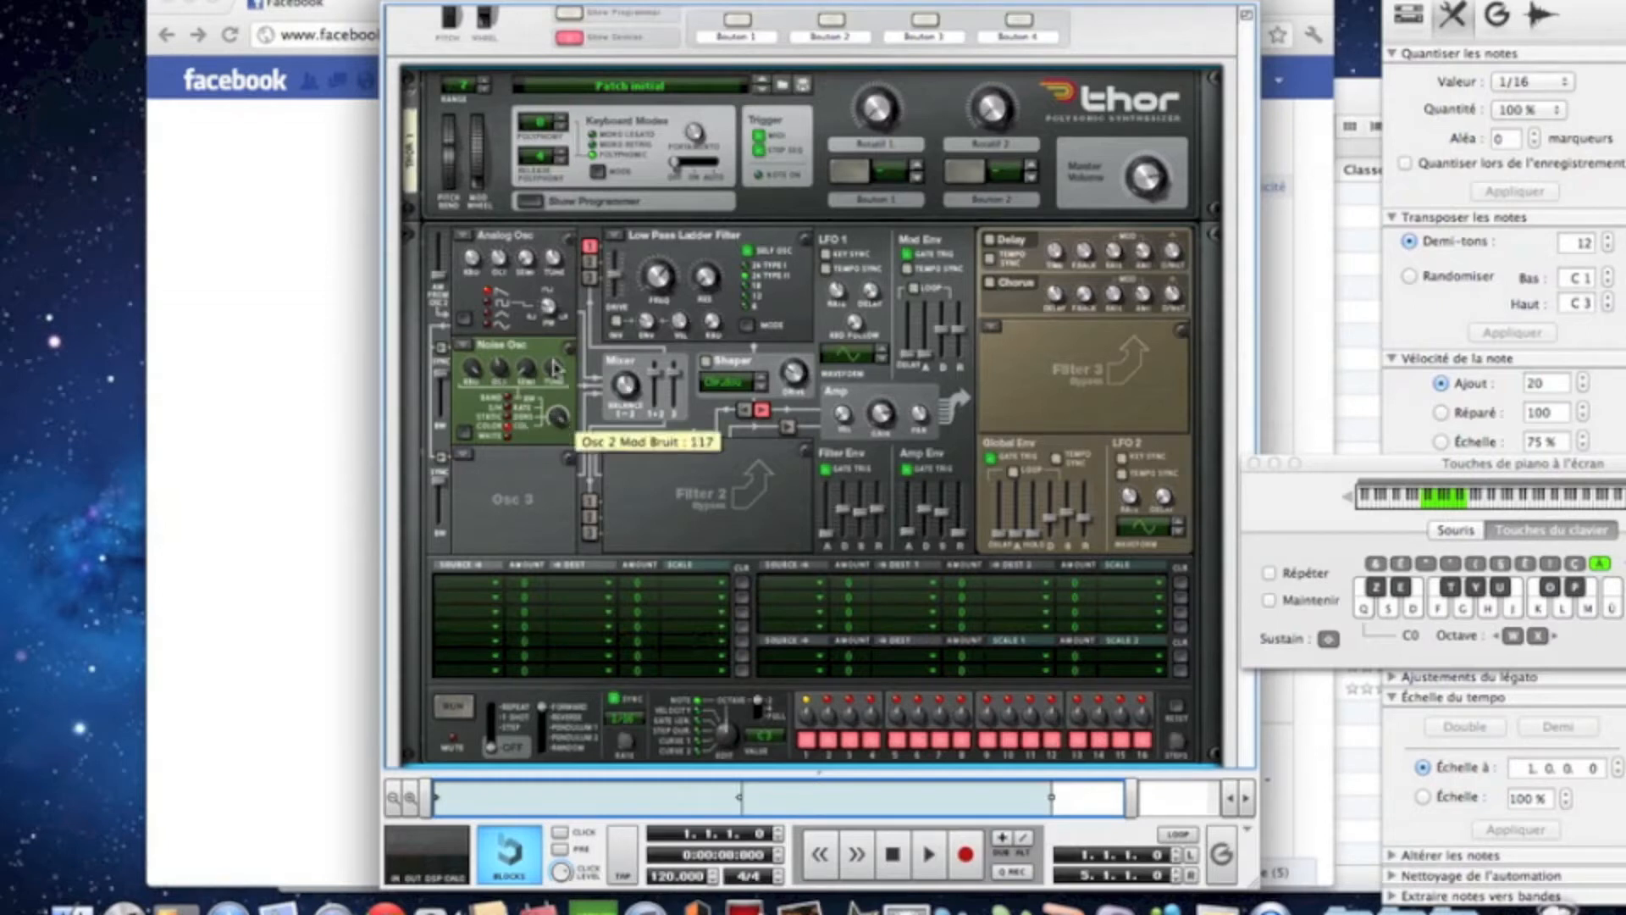
key(s)
key(f)
key(s)
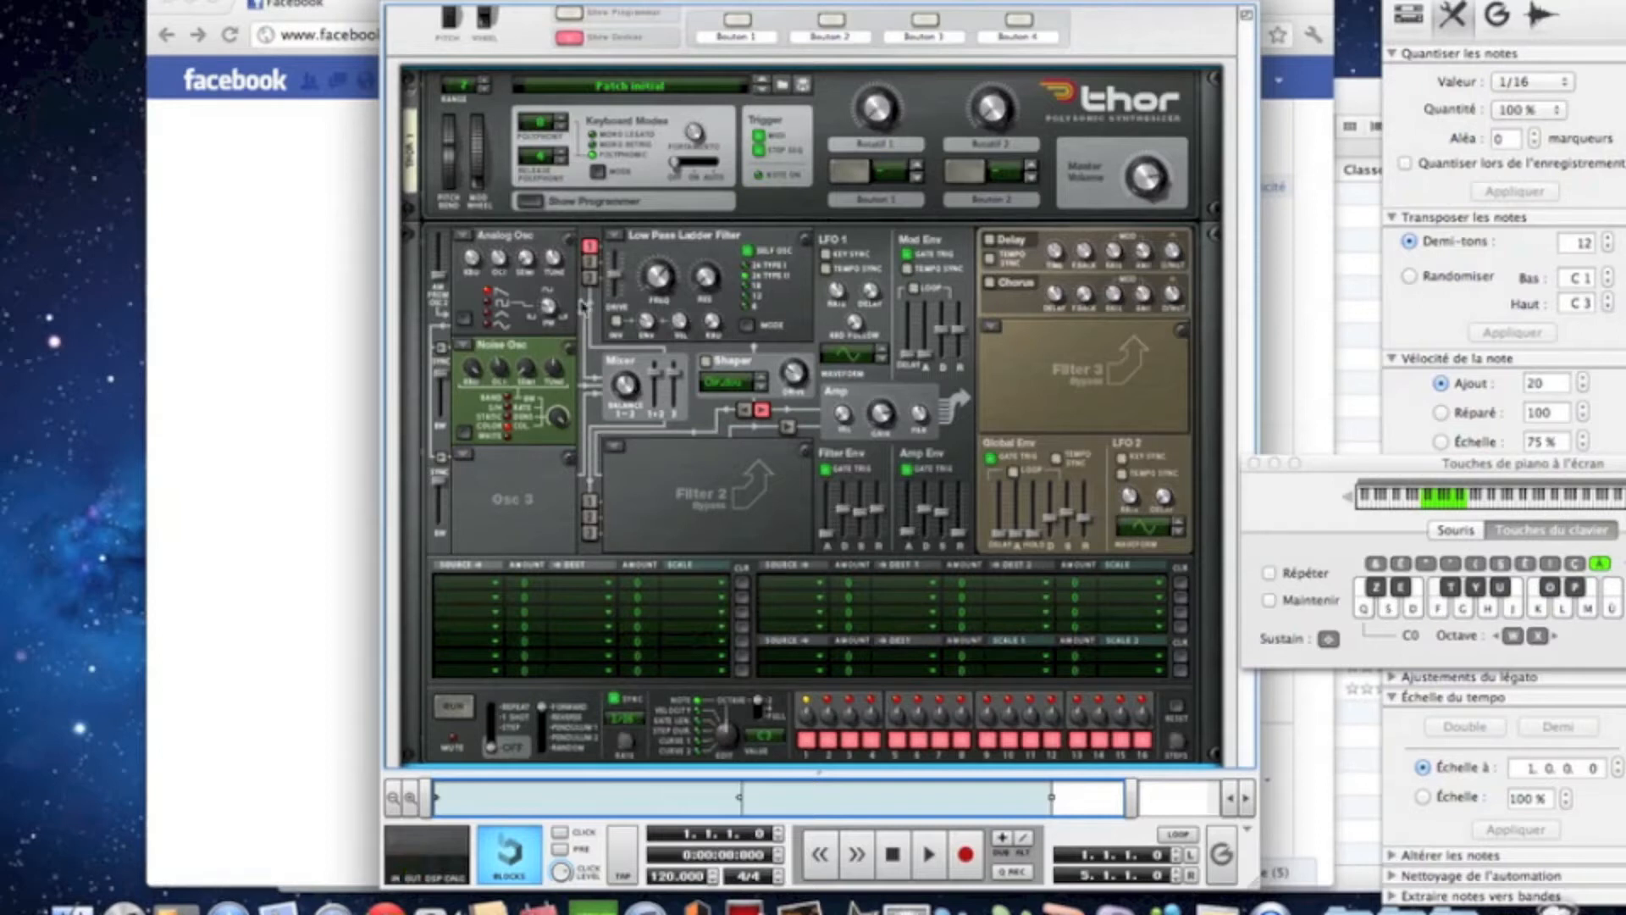
key(x)
key(s)
key(f)
key(s)
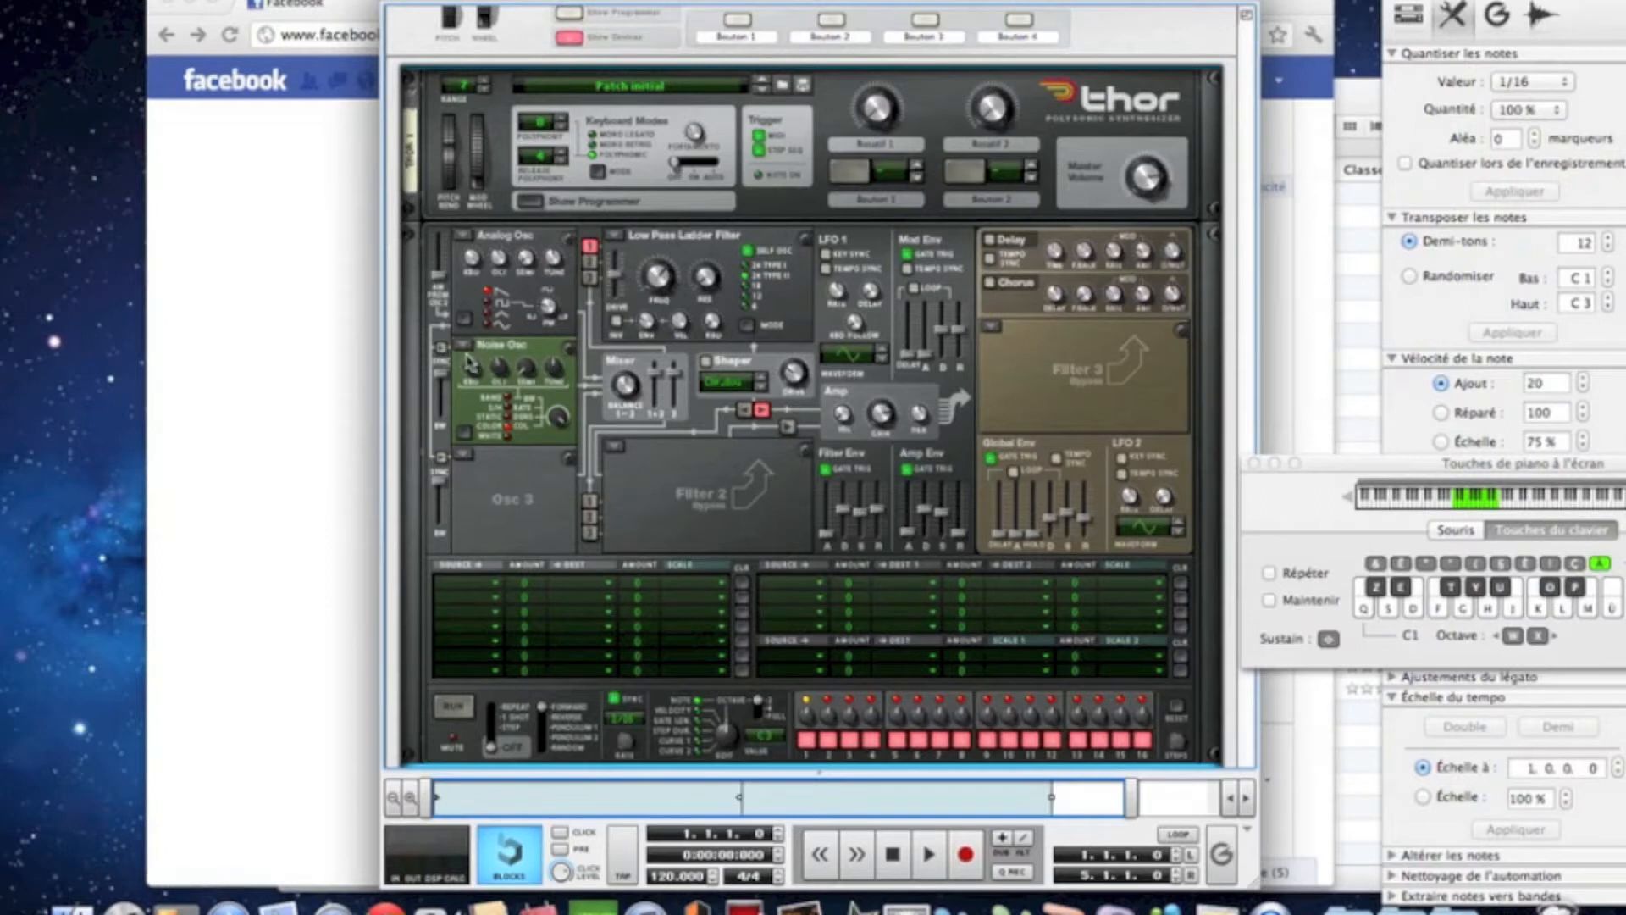
Step: Enable Osc 2 sync to Osc 1 and load a Comb filter (Peigne) into Filter 2
click(440, 350)
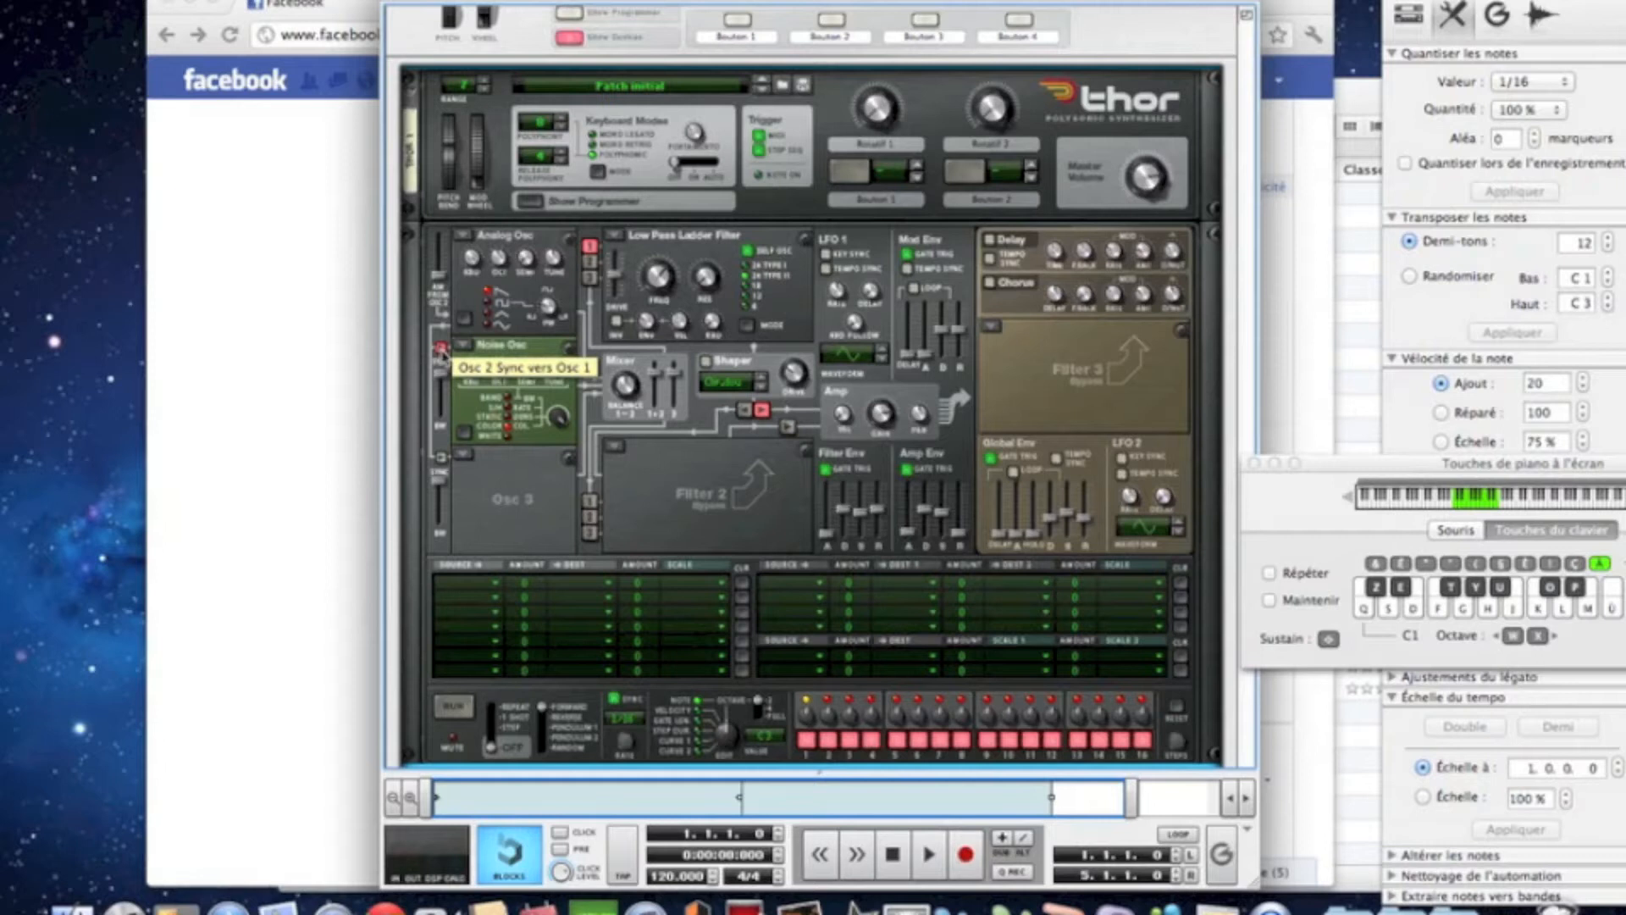
click(590, 276)
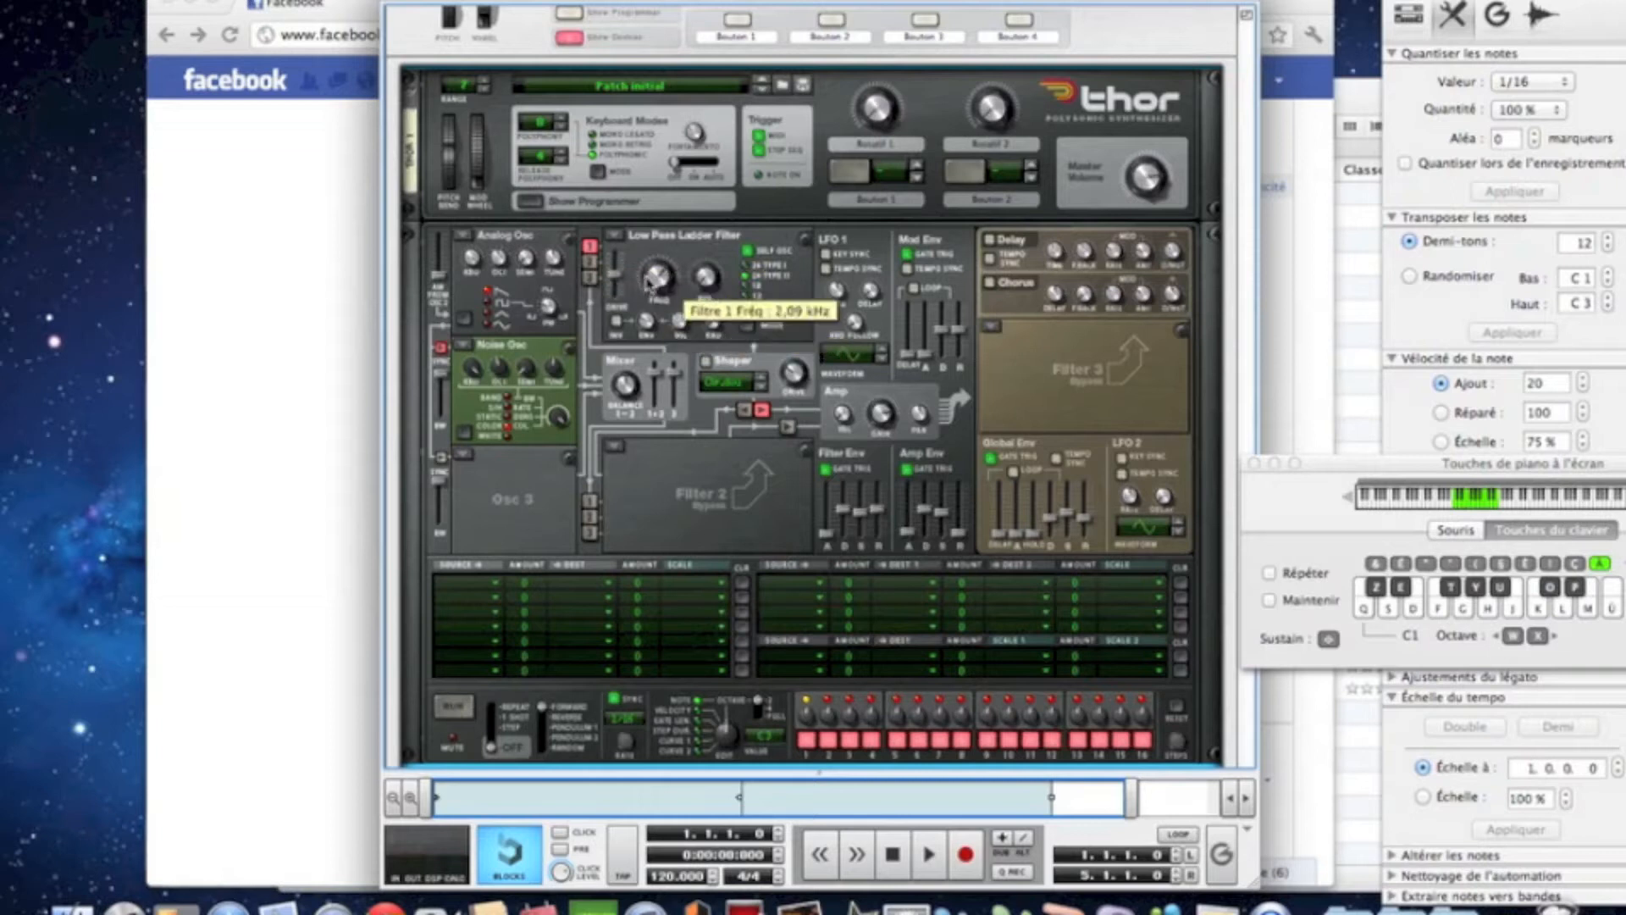
click(619, 450)
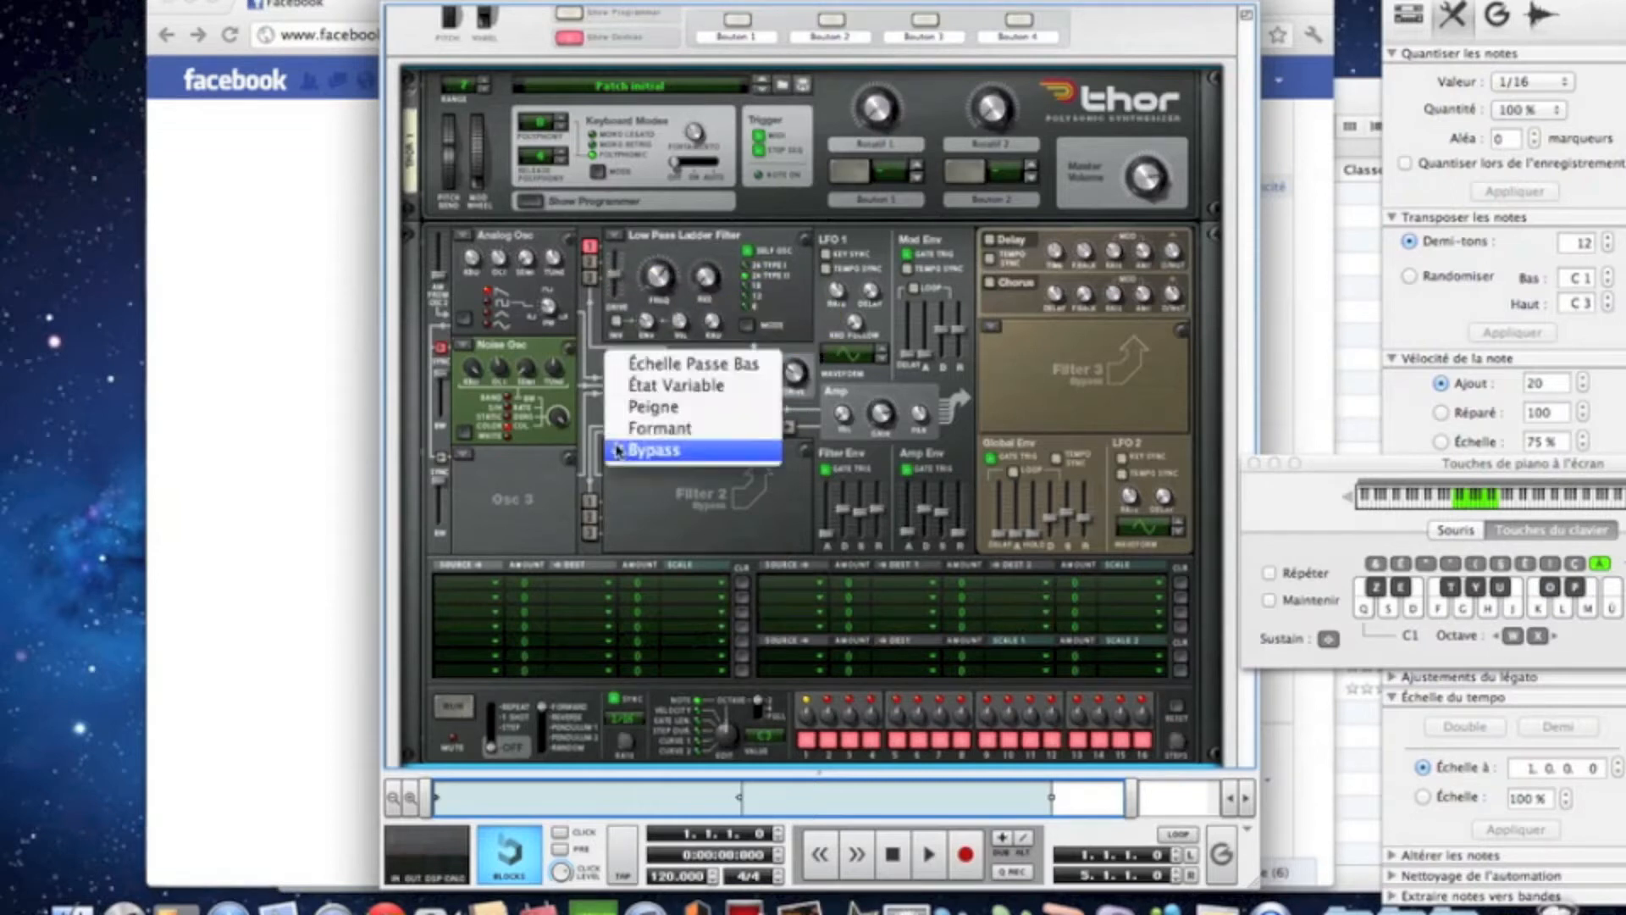
click(654, 408)
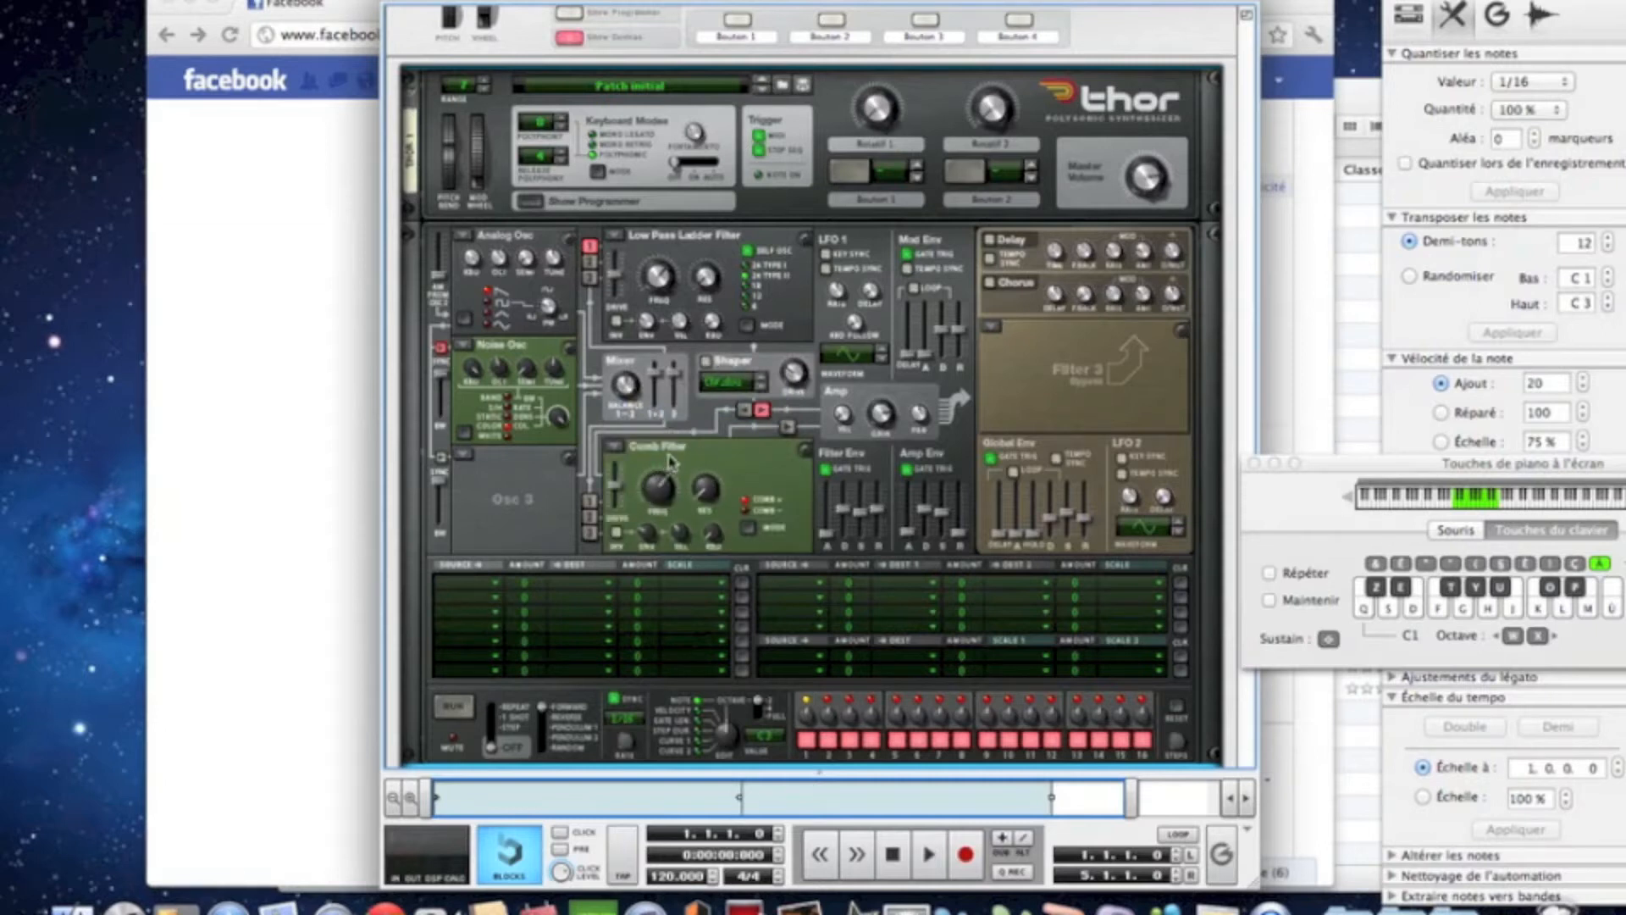
Step: Route Osc 2 into both Filter 2 and Filter 1, and audition the sound with test notes
click(592, 517)
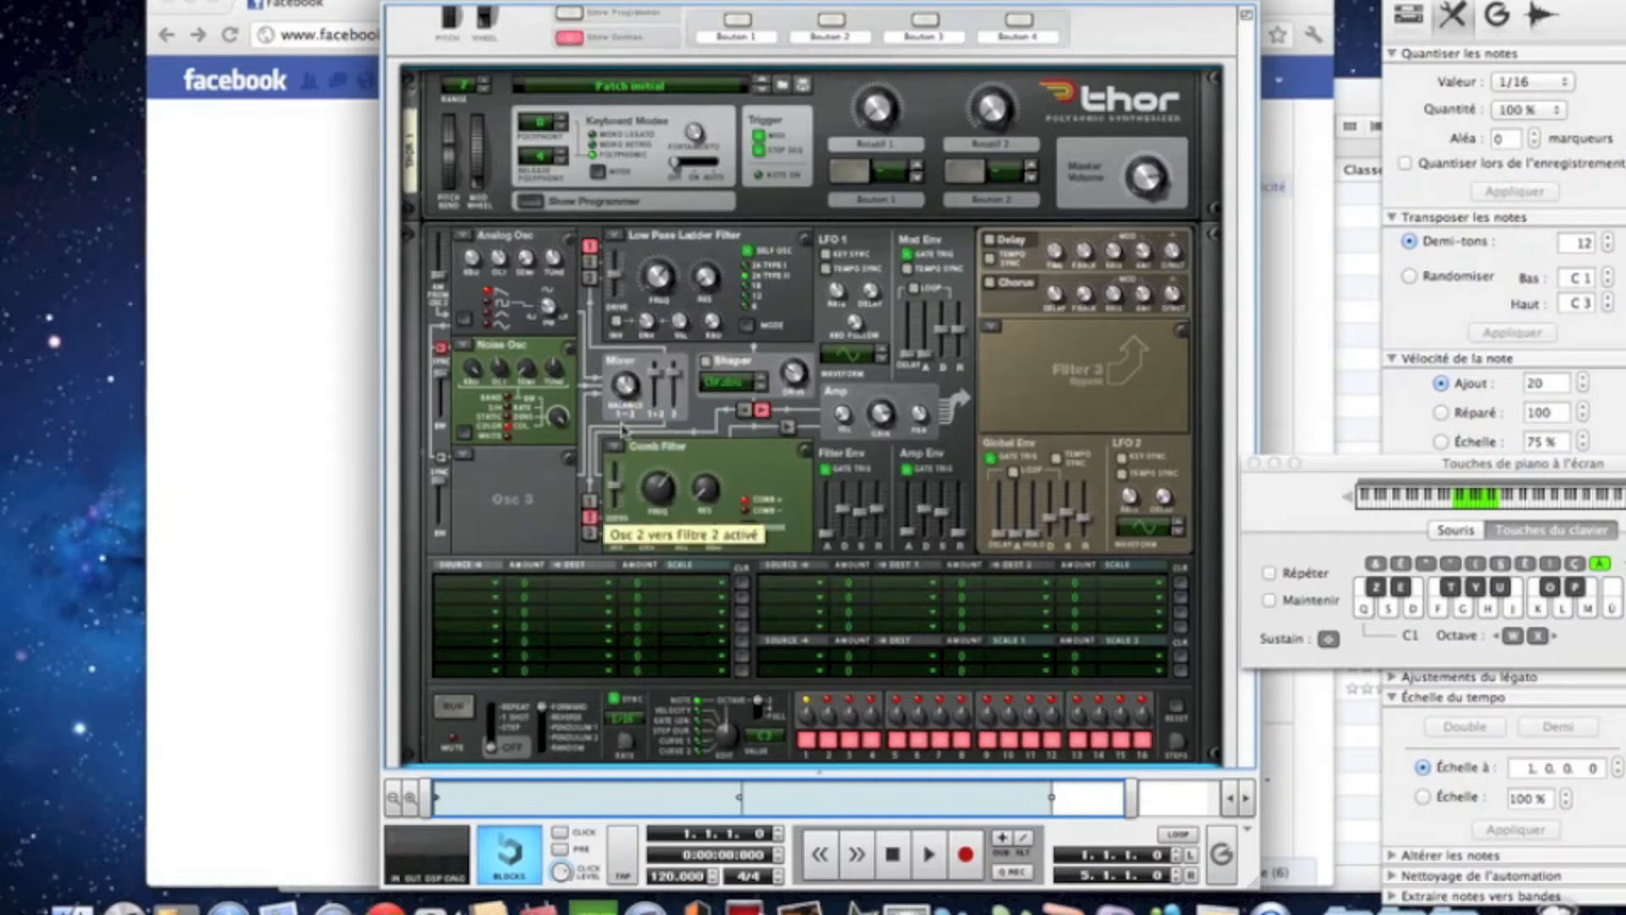
click(591, 263)
key(s)
key(f)
key(s)
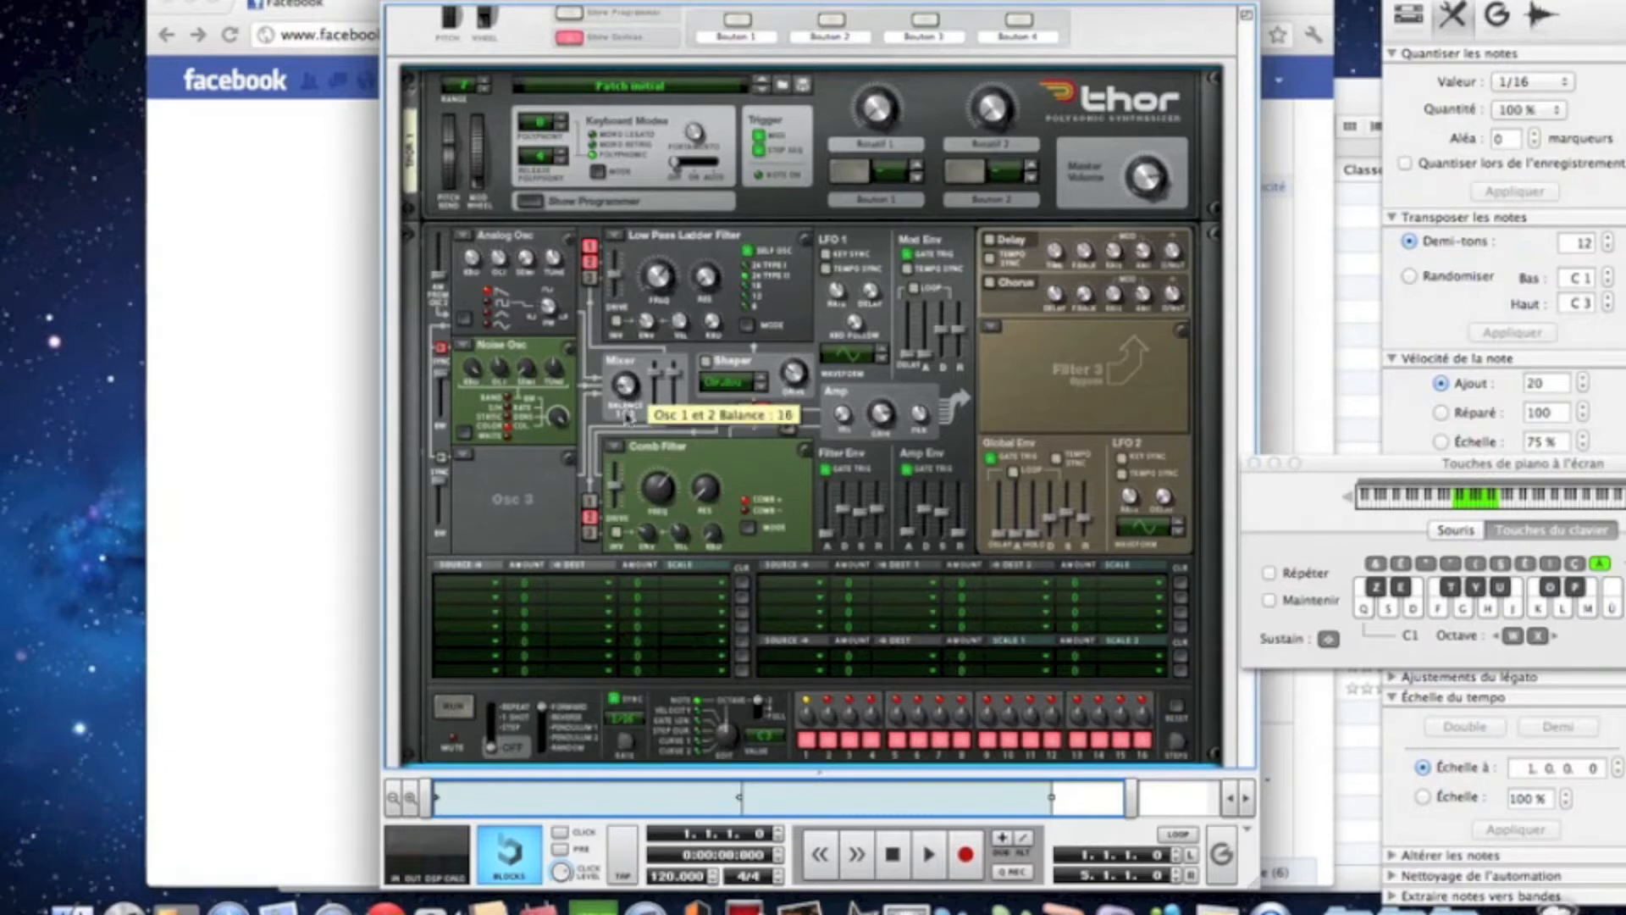
Step: Adjust the mixer balance between Osc 1 and Osc 2, and activate the routing from Filter 2 to the Amp
drag(625, 417, 627, 423)
drag(628, 423, 625, 416)
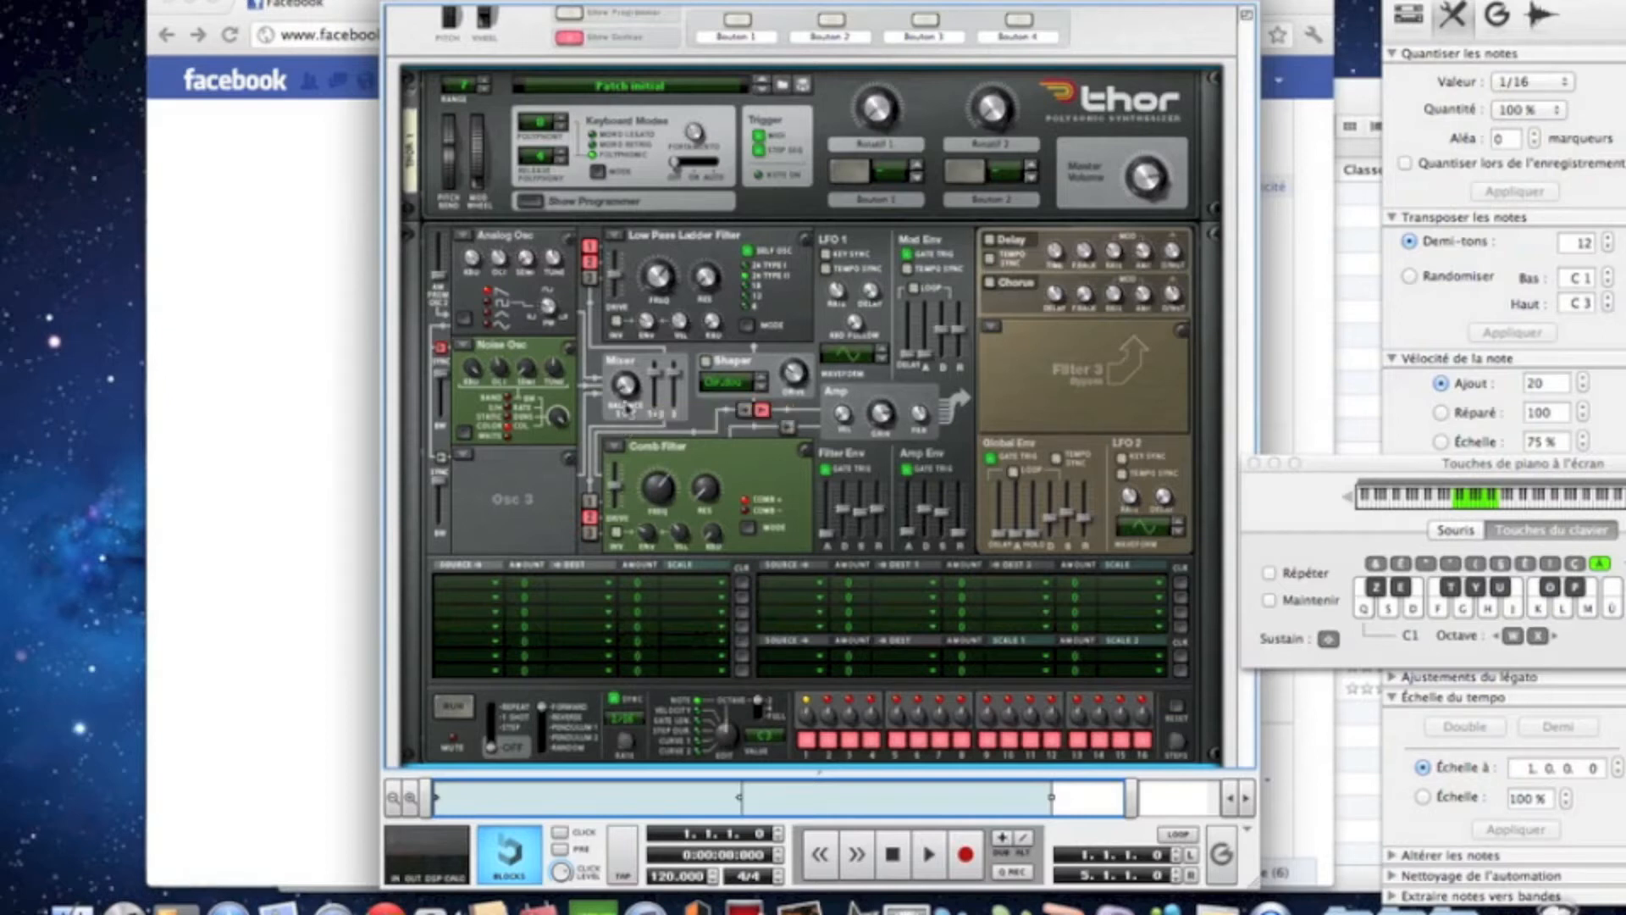
key(shift)
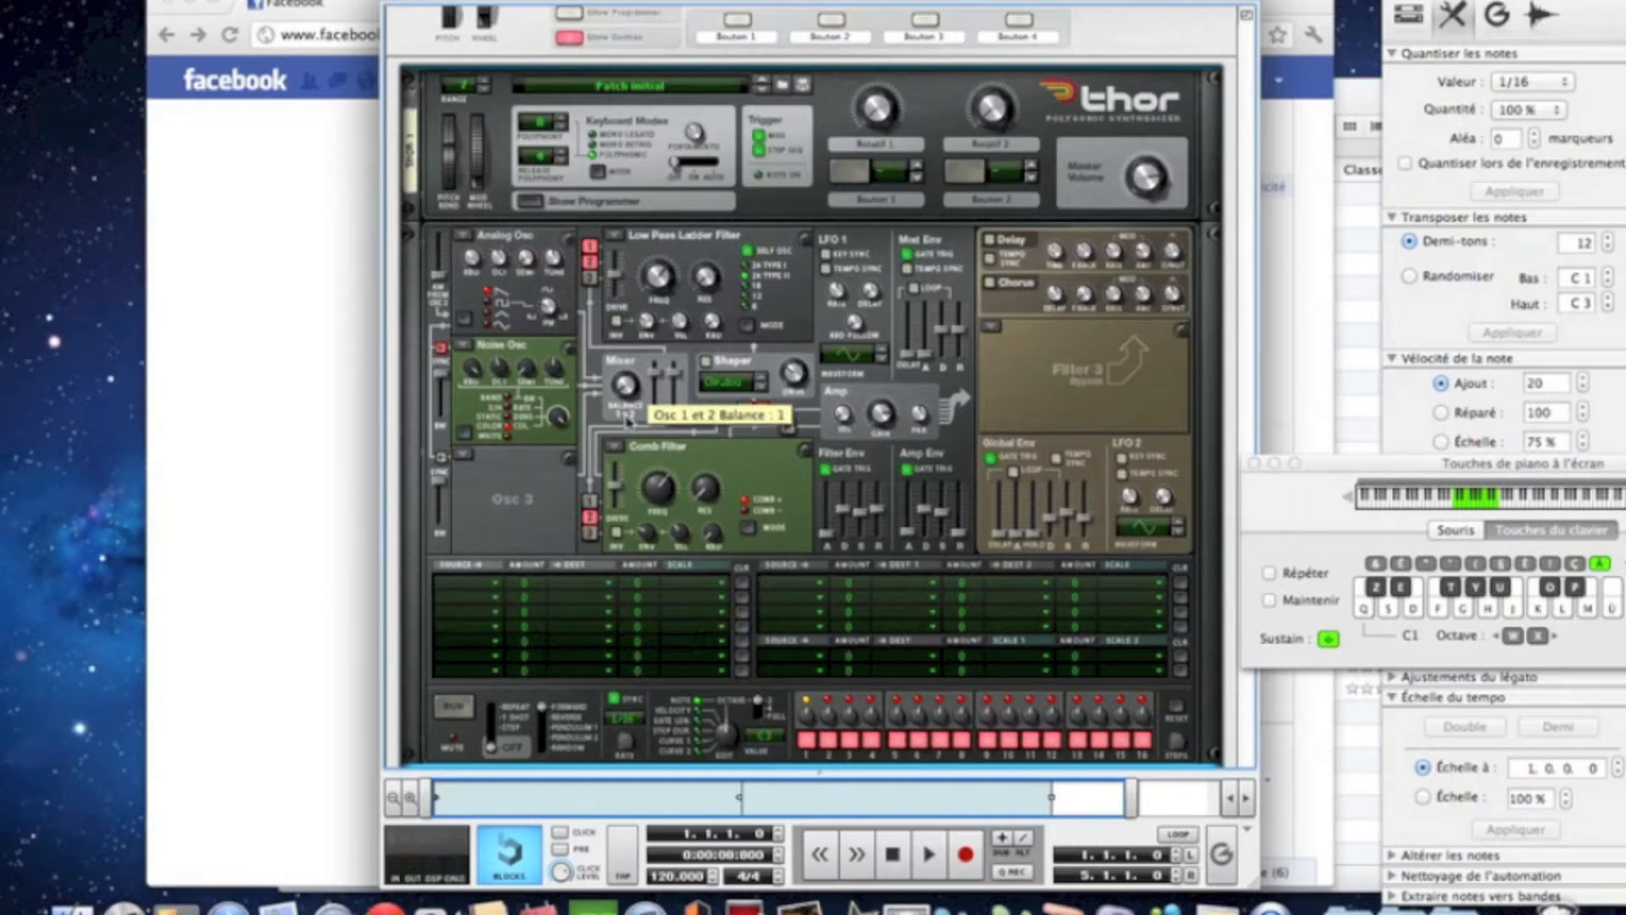
drag(627, 421, 627, 420)
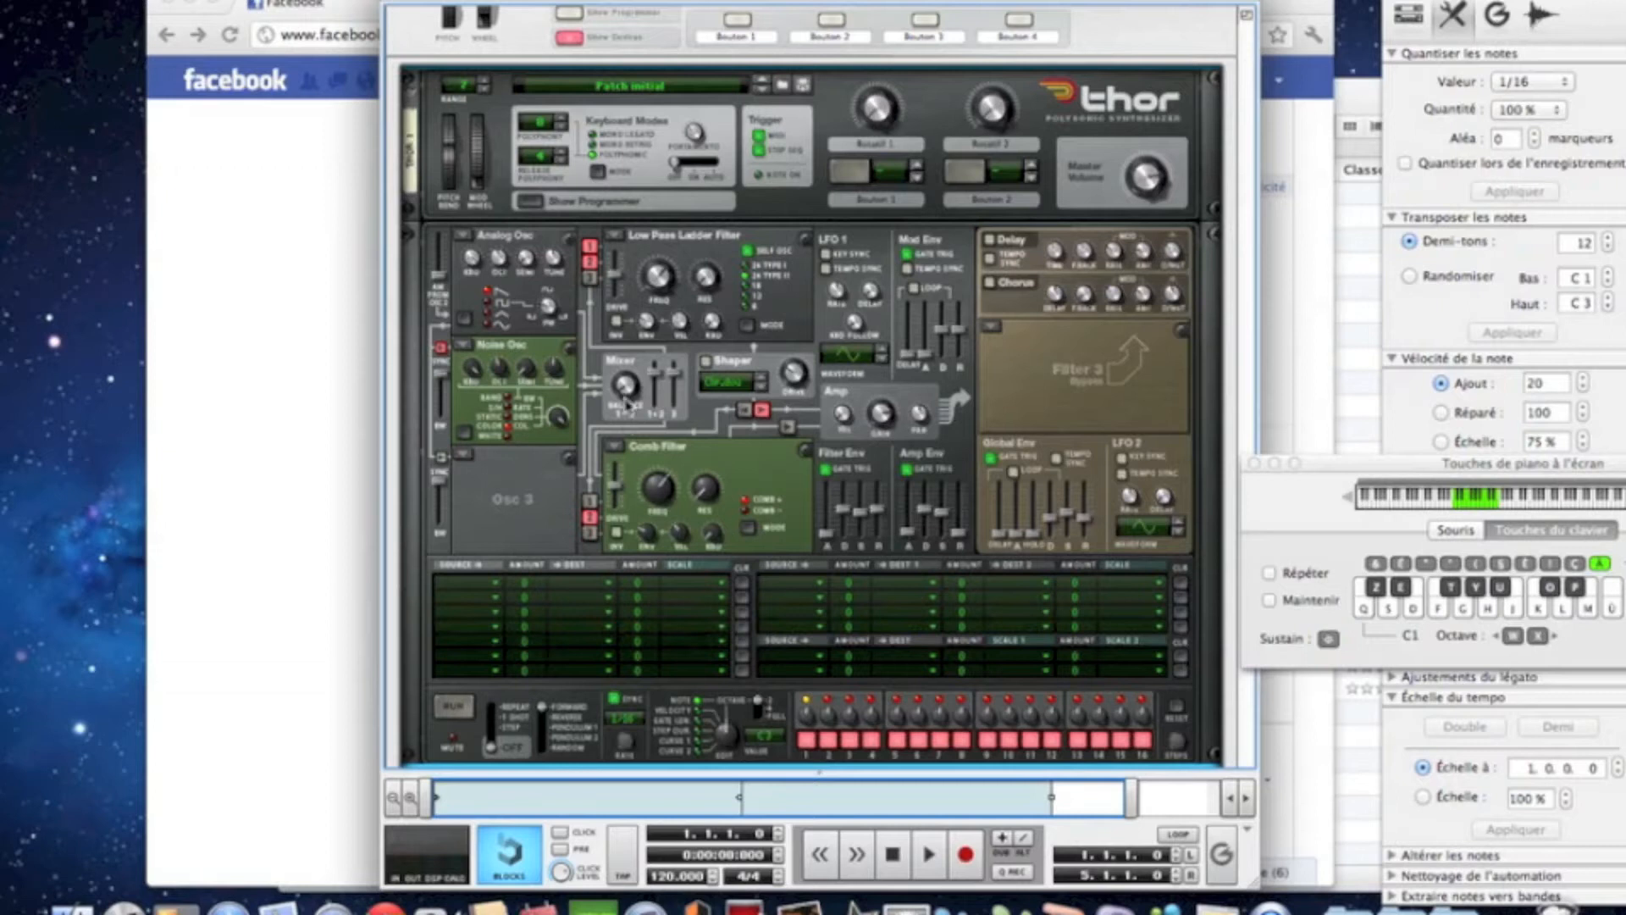
click(788, 428)
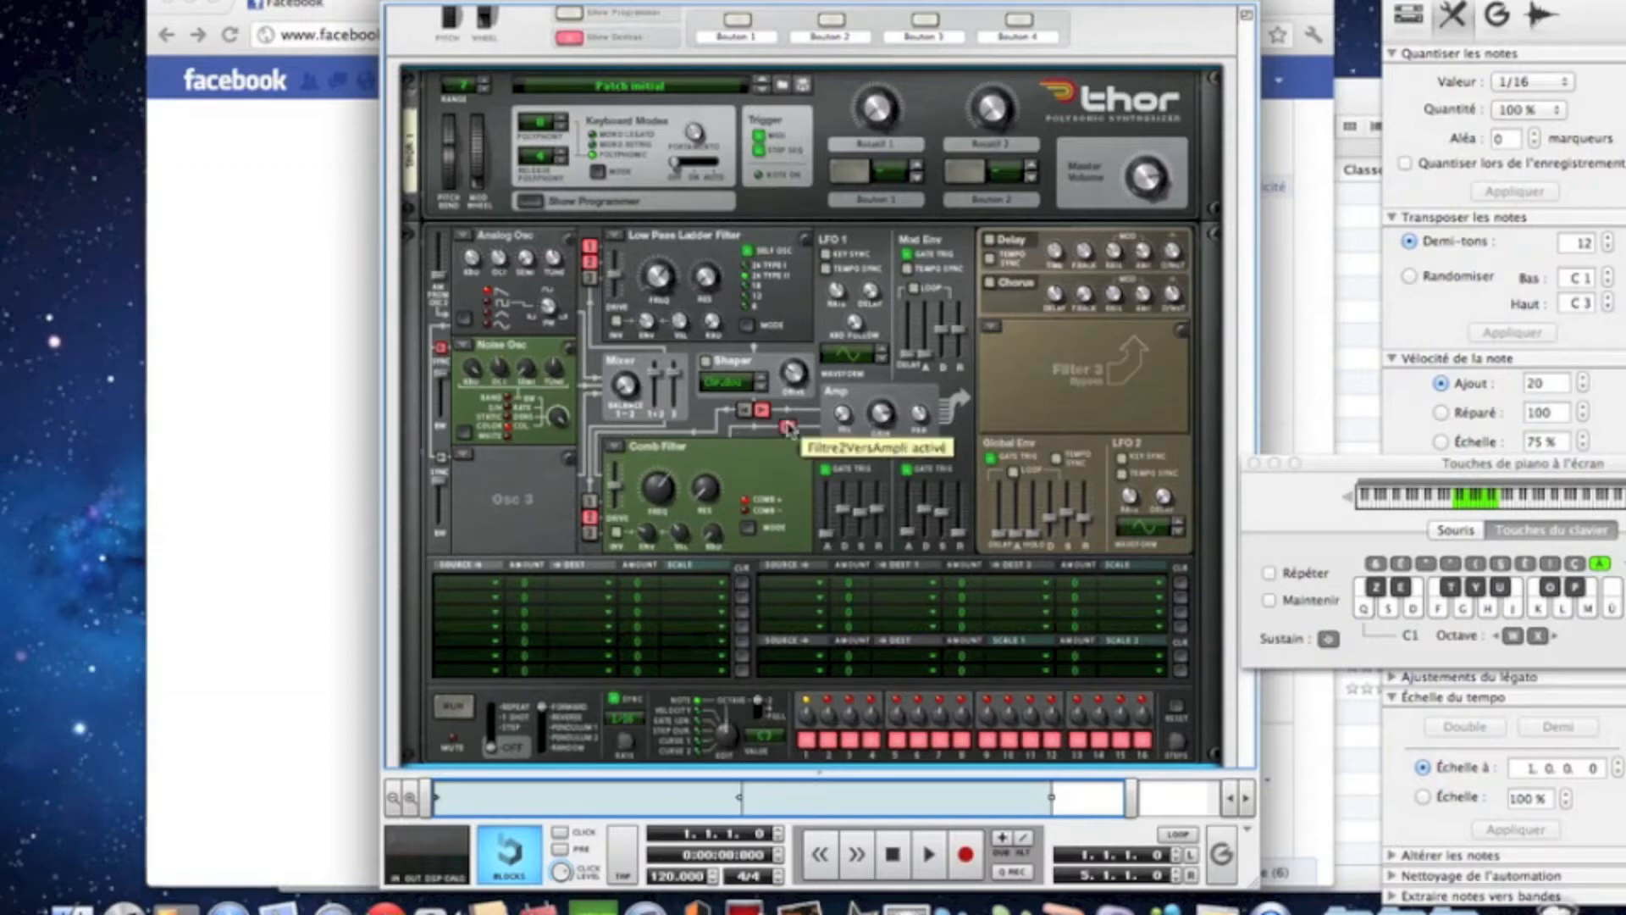
Step: Set Filter 1's frequency to 11.9 kHz and its resonance to 12
mouse_move(667, 289)
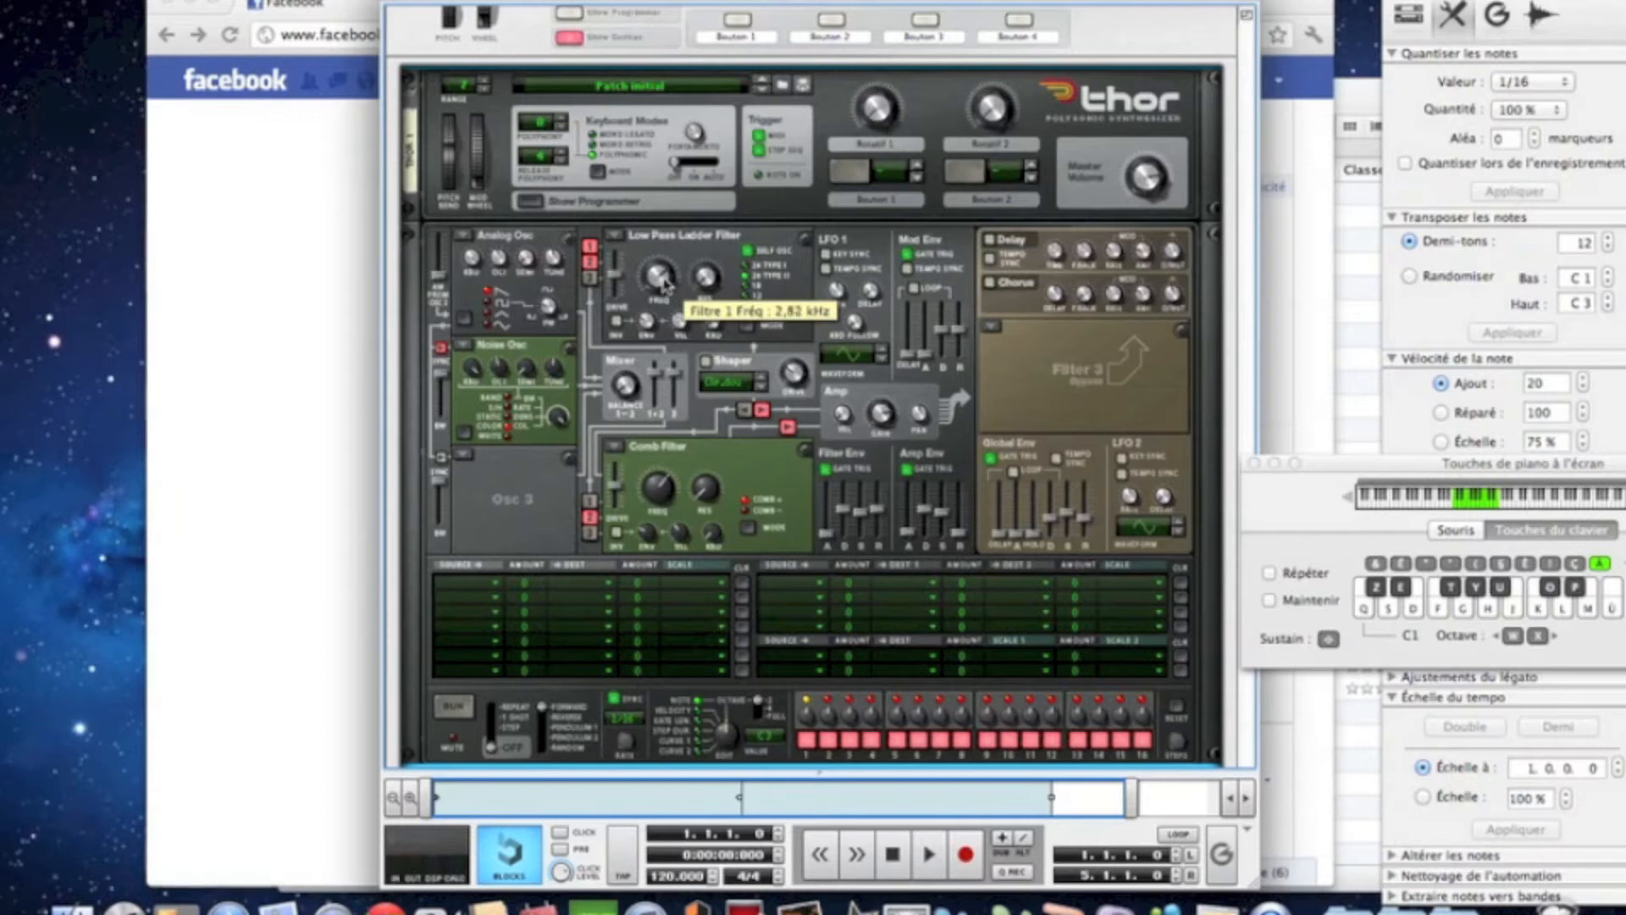
mouse_move(665, 280)
mouse_down()
mouse_move(654, 246)
mouse_move(652, 263)
mouse_up()
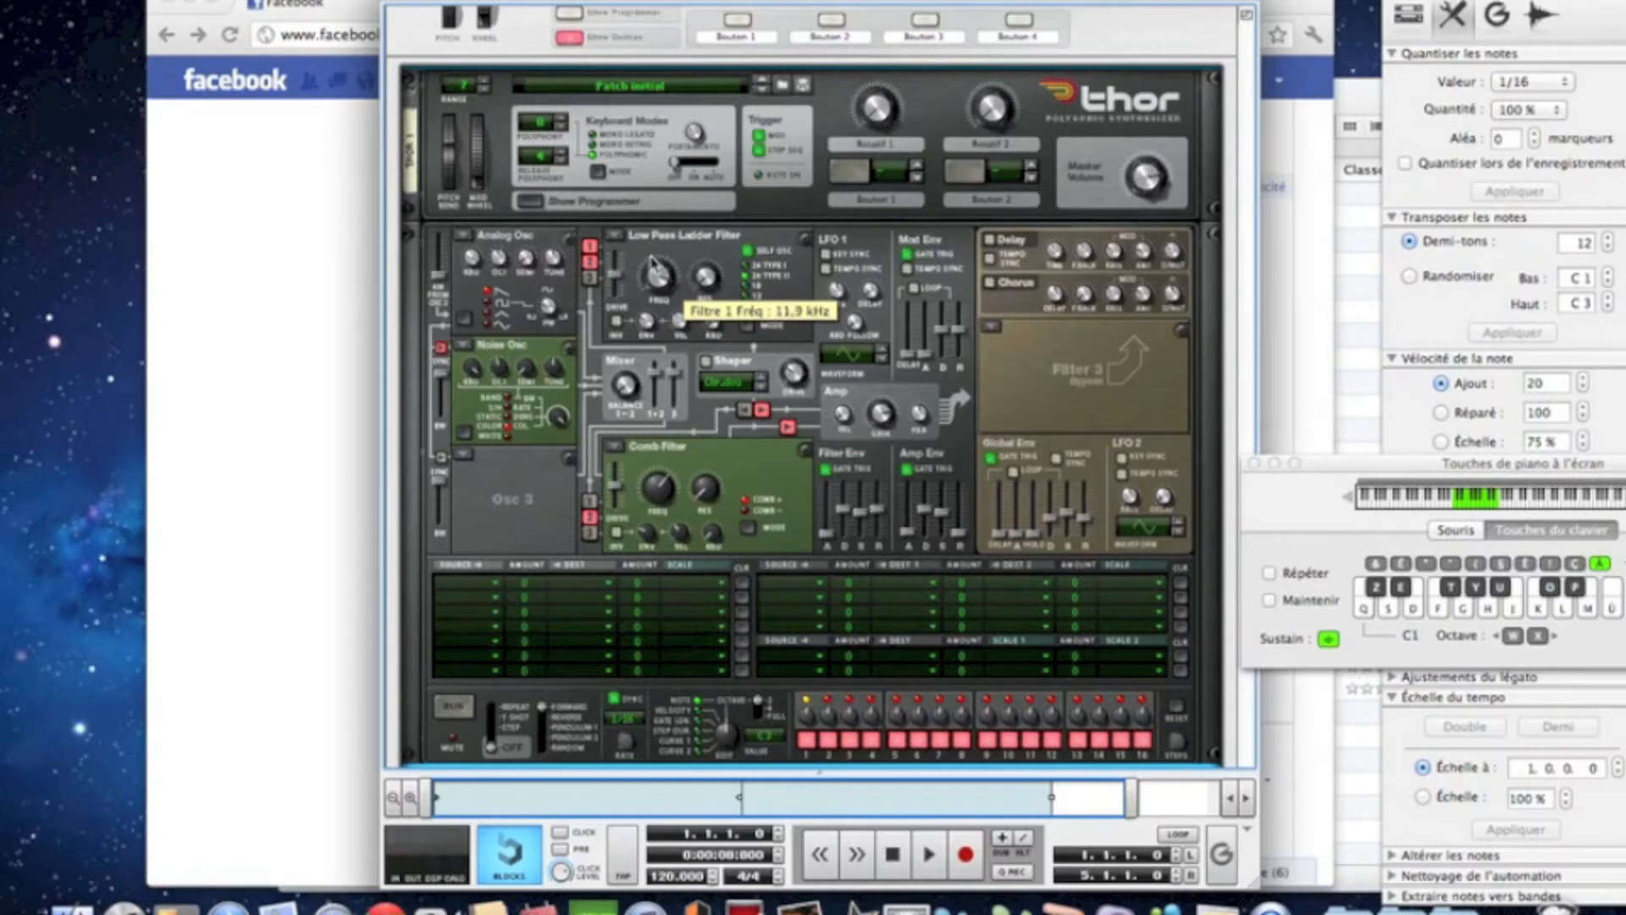
drag(703, 286, 703, 284)
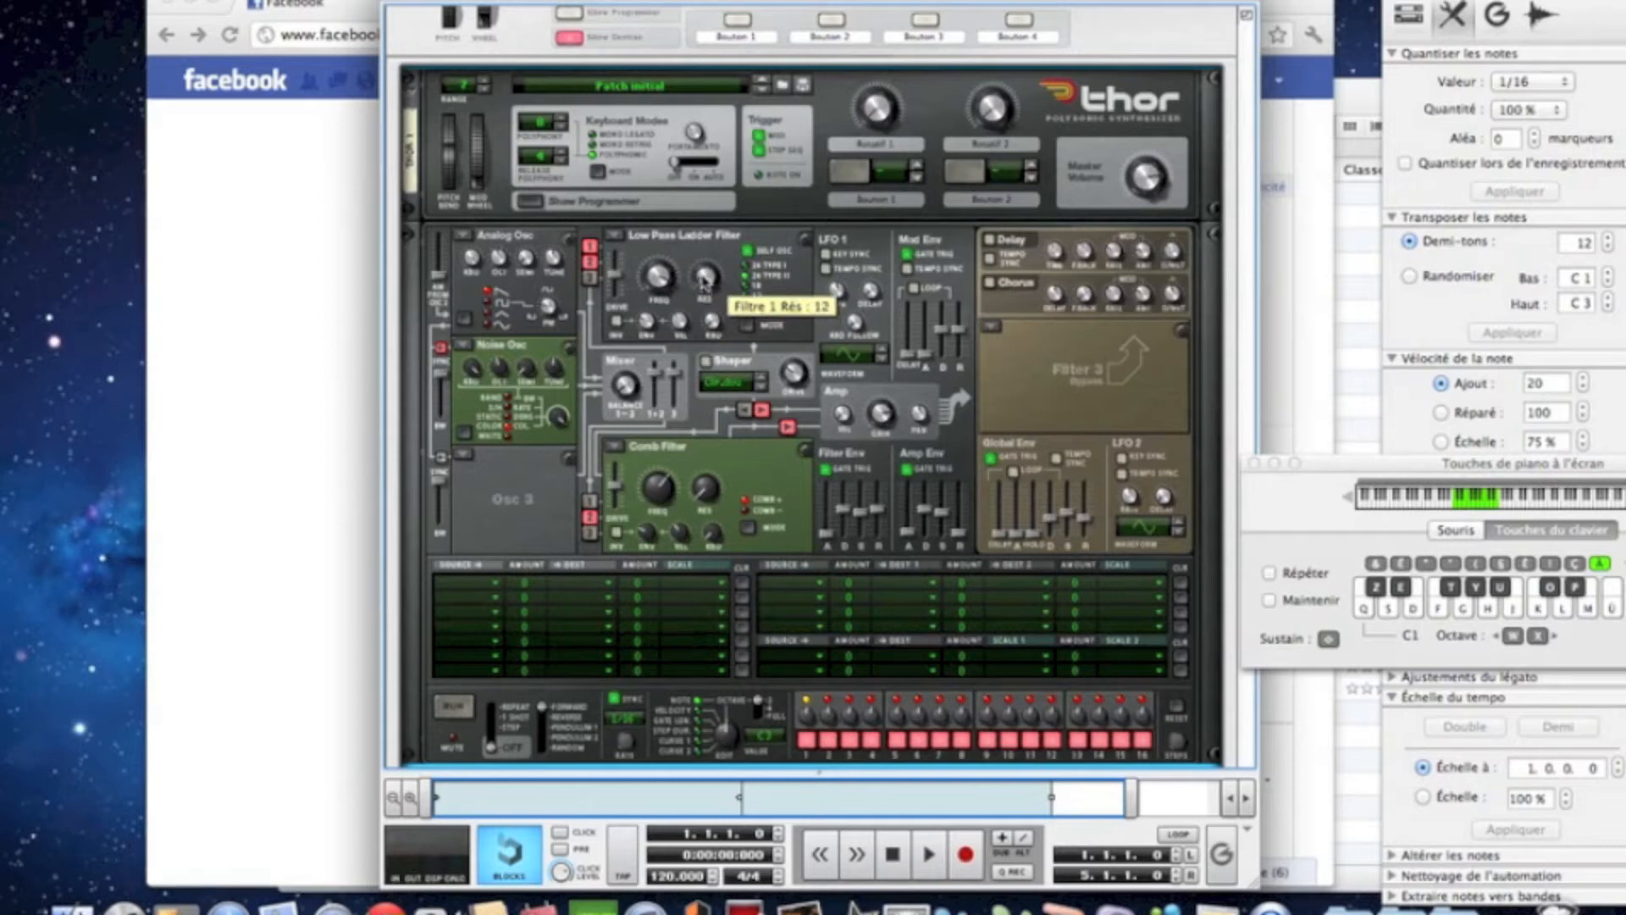
Step: Fine-tune Filter 1's resonance and set the Comb filter's frequency to 3.80 kHz
drag(703, 285, 703, 286)
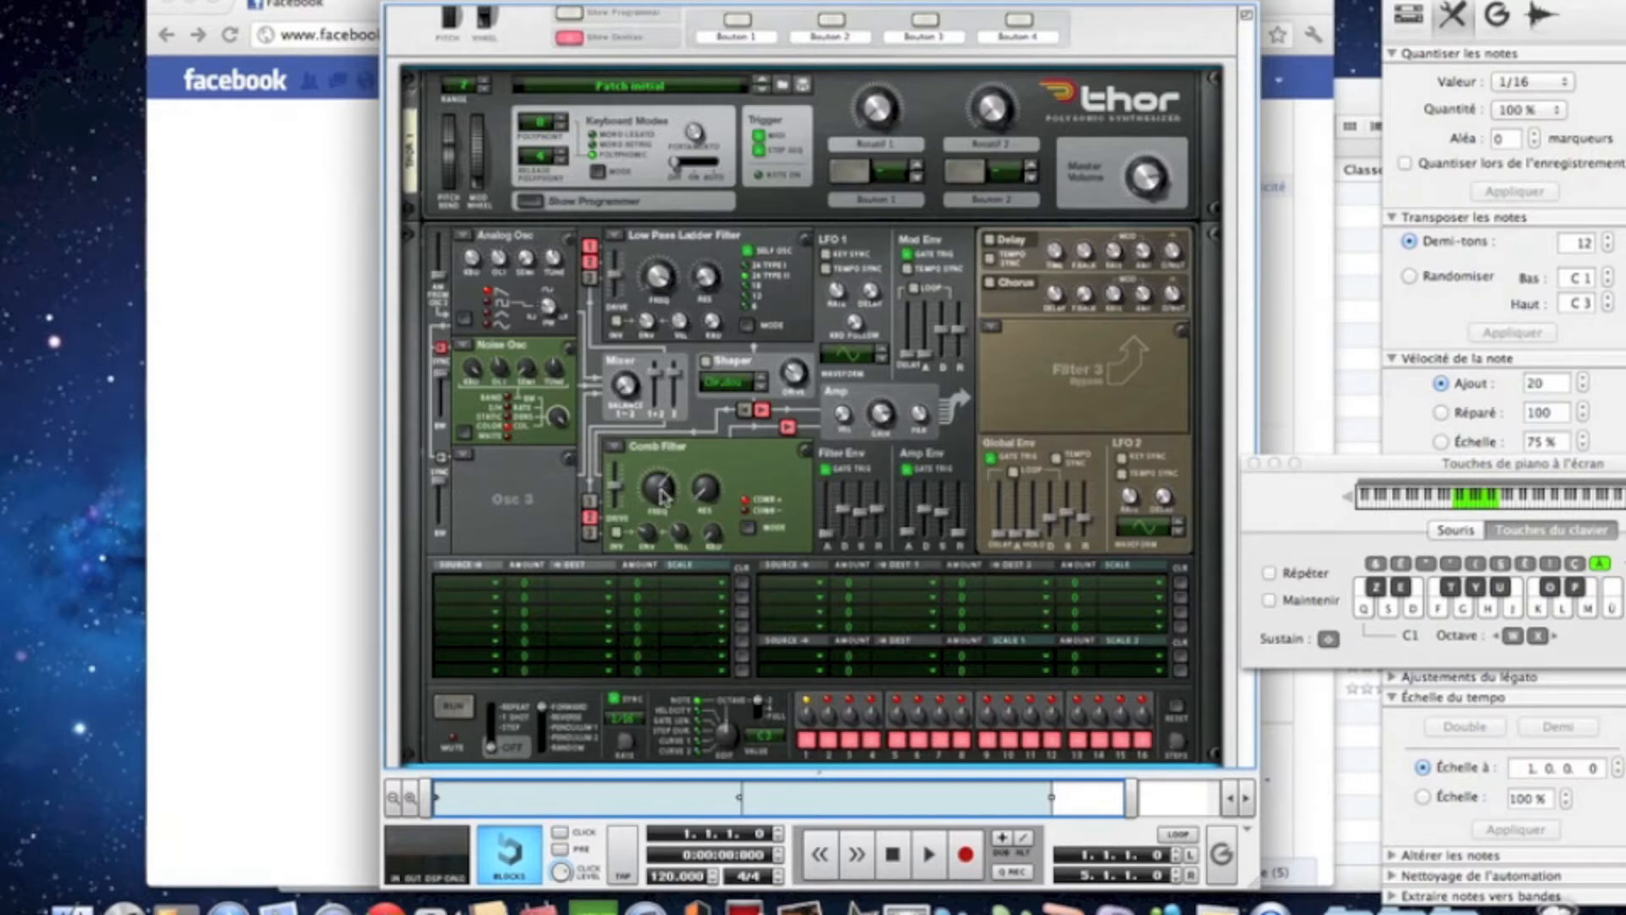
mouse_move(661, 496)
scroll(661, 496, up, 3)
scroll(662, 492, up, 2)
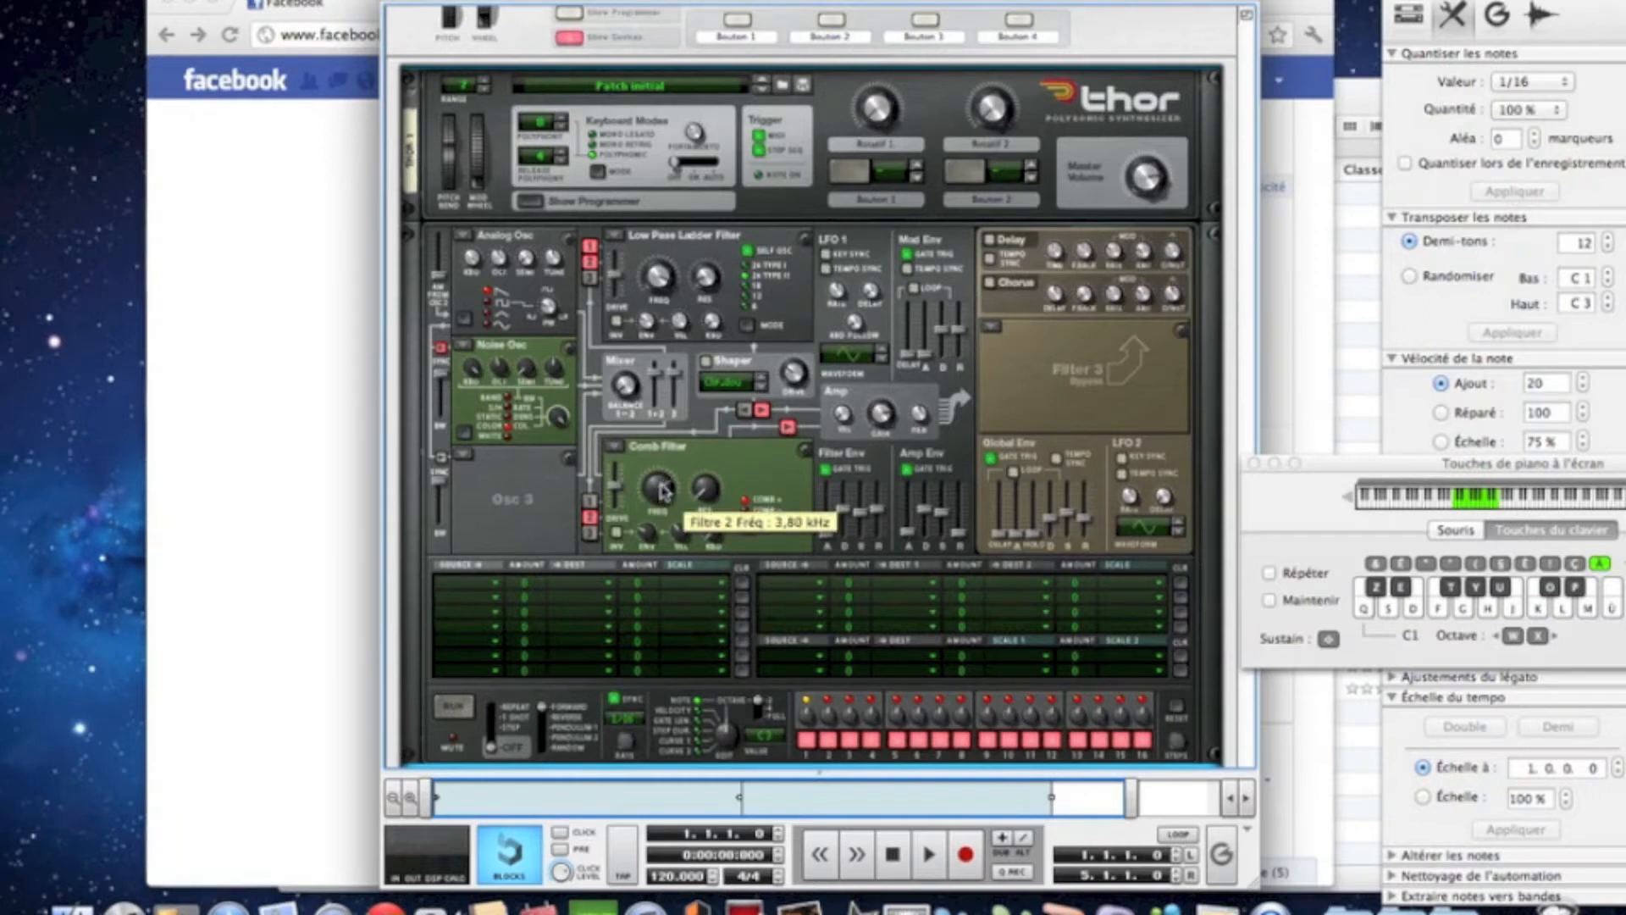
scroll(661, 491, up, 3)
key(Tab)
scroll(662, 489, up, 3)
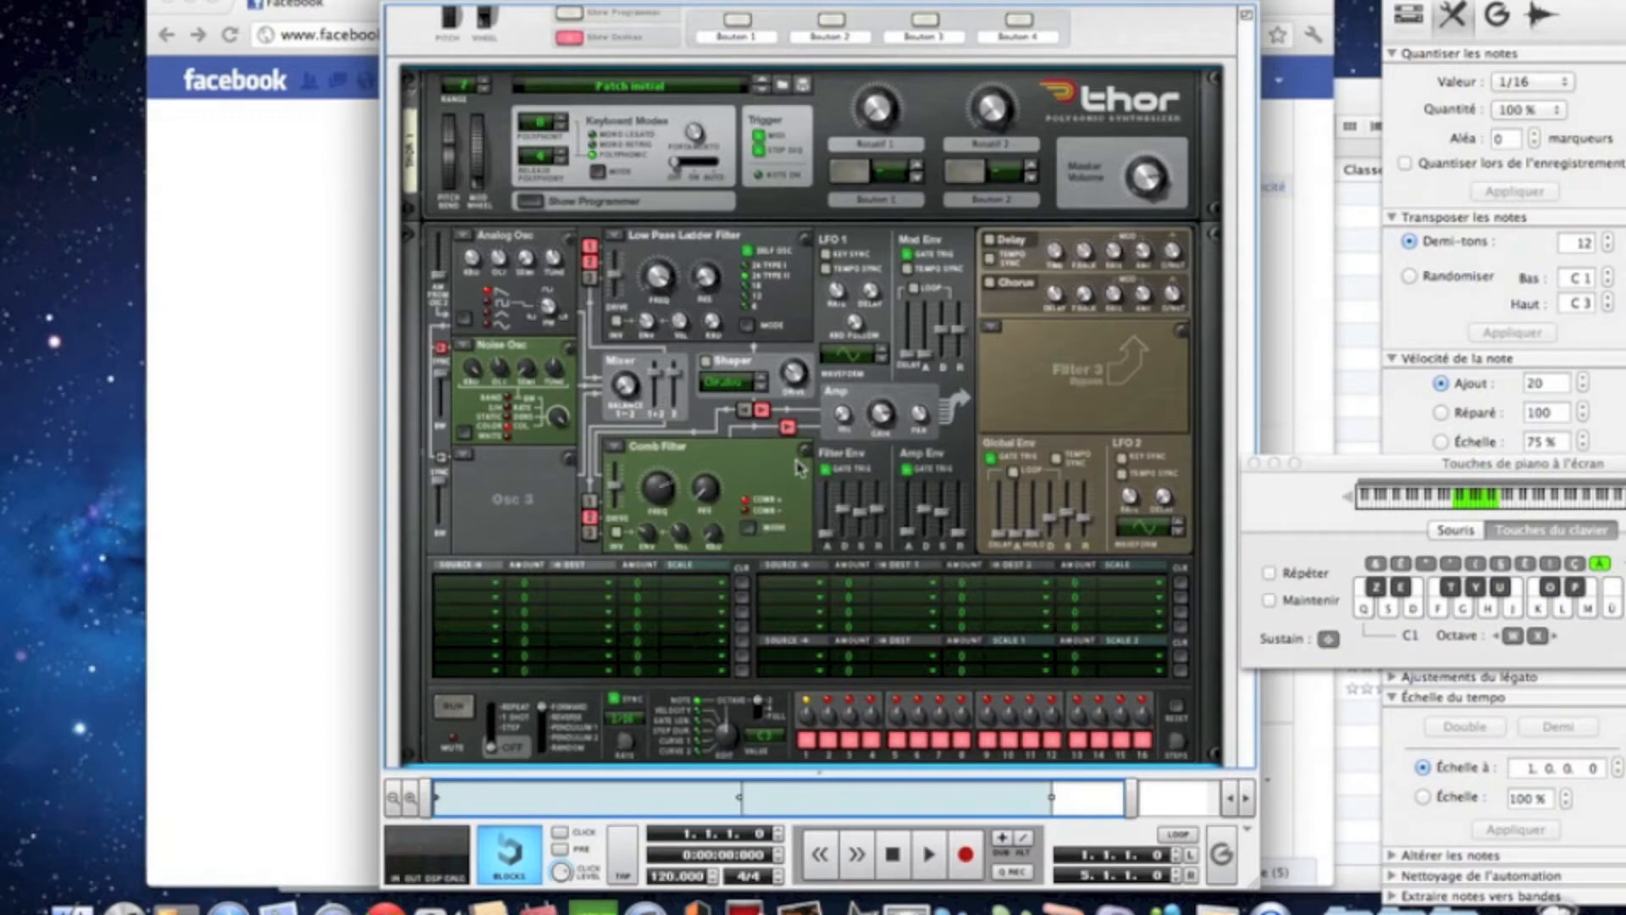
Step: Audition the sound with test notes and set the Amp Env decay to 4.35 s
key(f)
key(s)
key(f)
key(s)
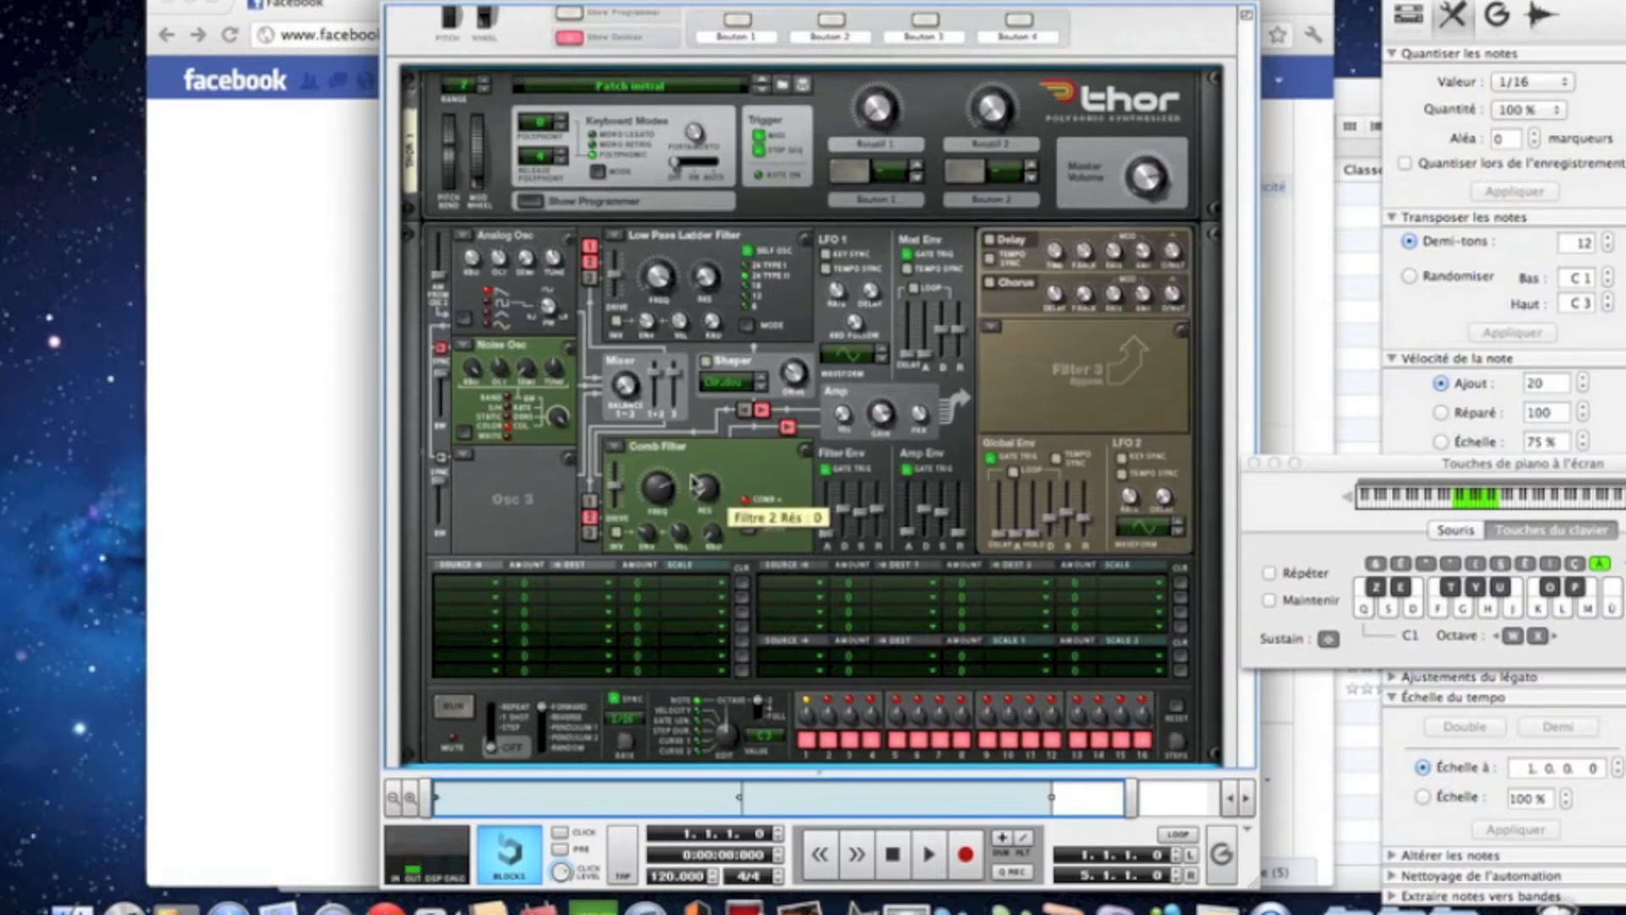
drag(940, 515, 940, 474)
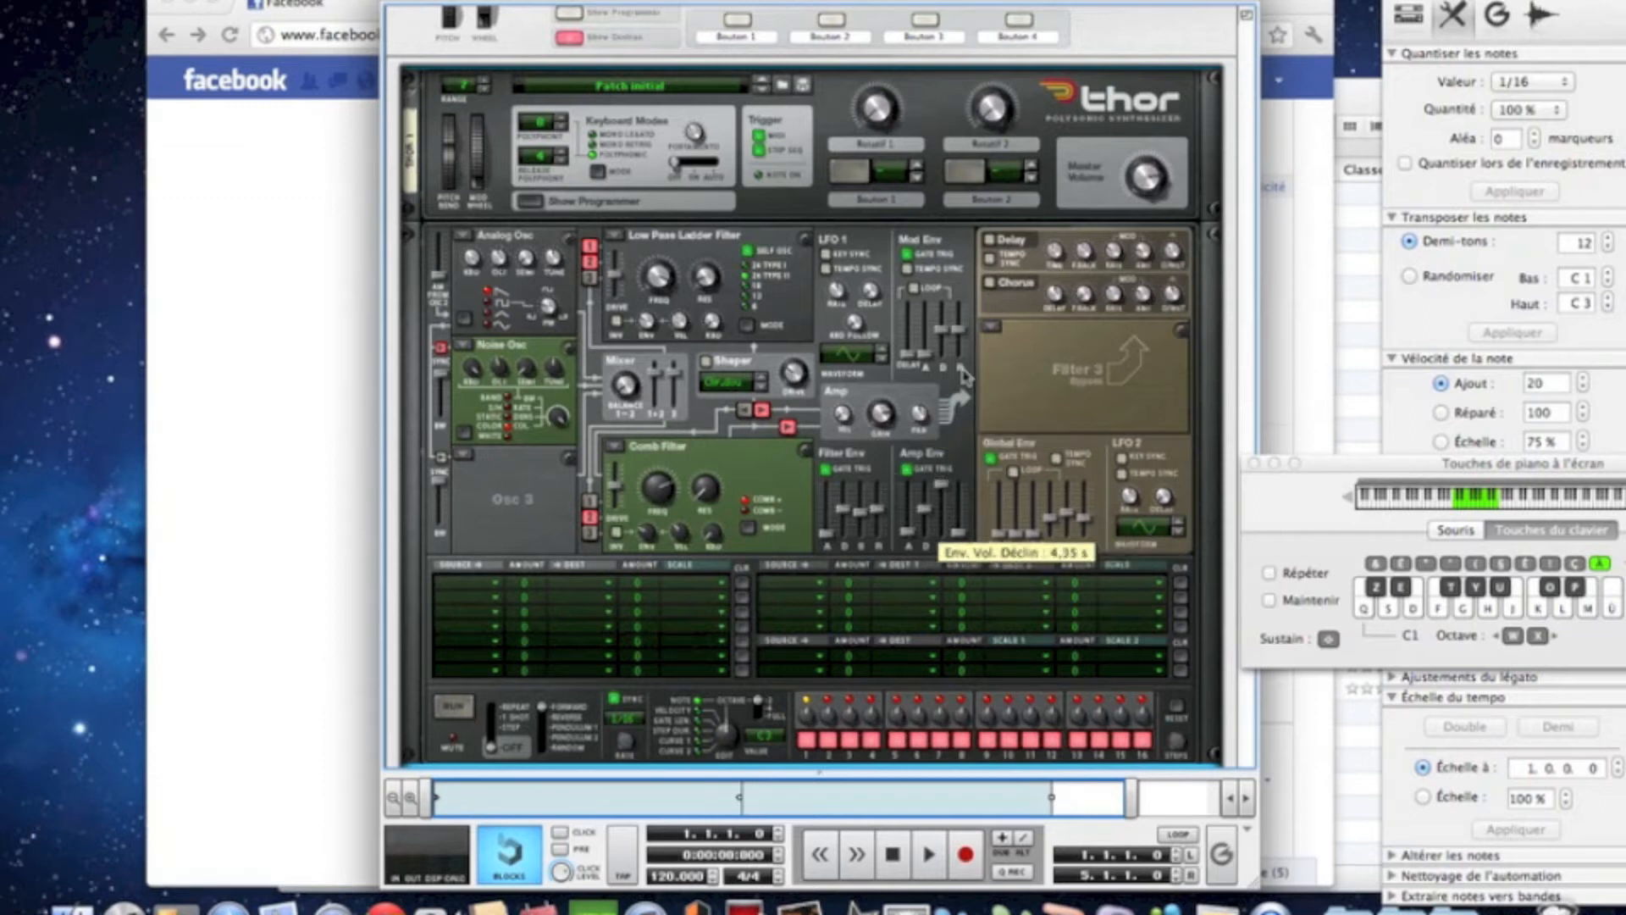
Step: Add a BV512 vocoder after the Thor synthesizer and set its band count to 8
scroll(813, 530, down, 5)
right_click(796, 527)
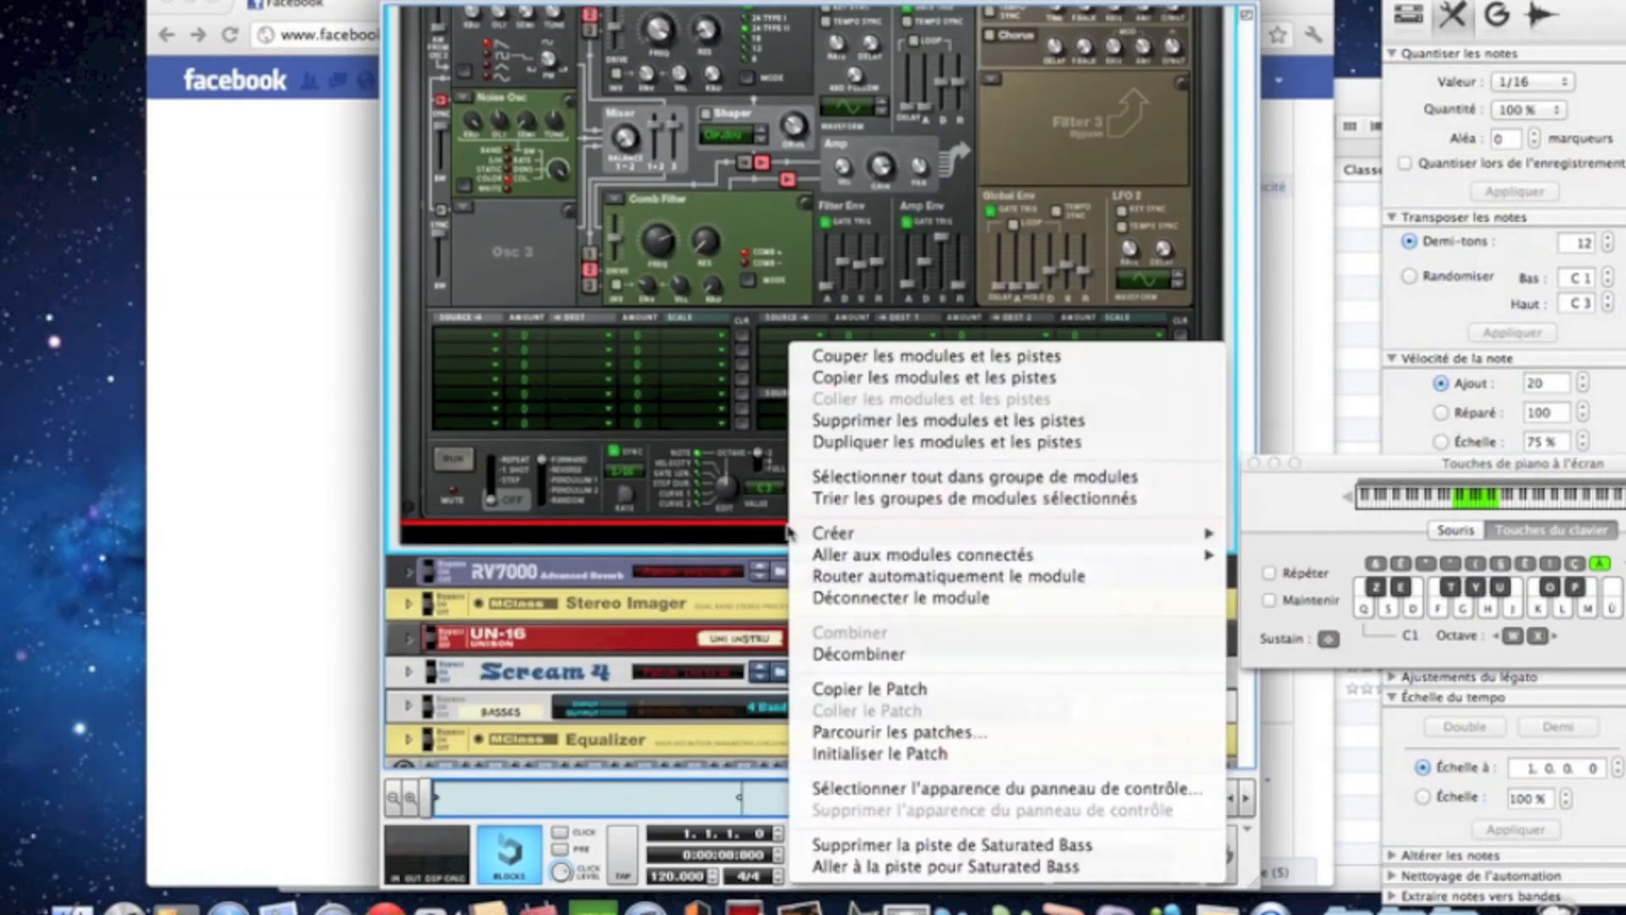
mouse_move(800, 533)
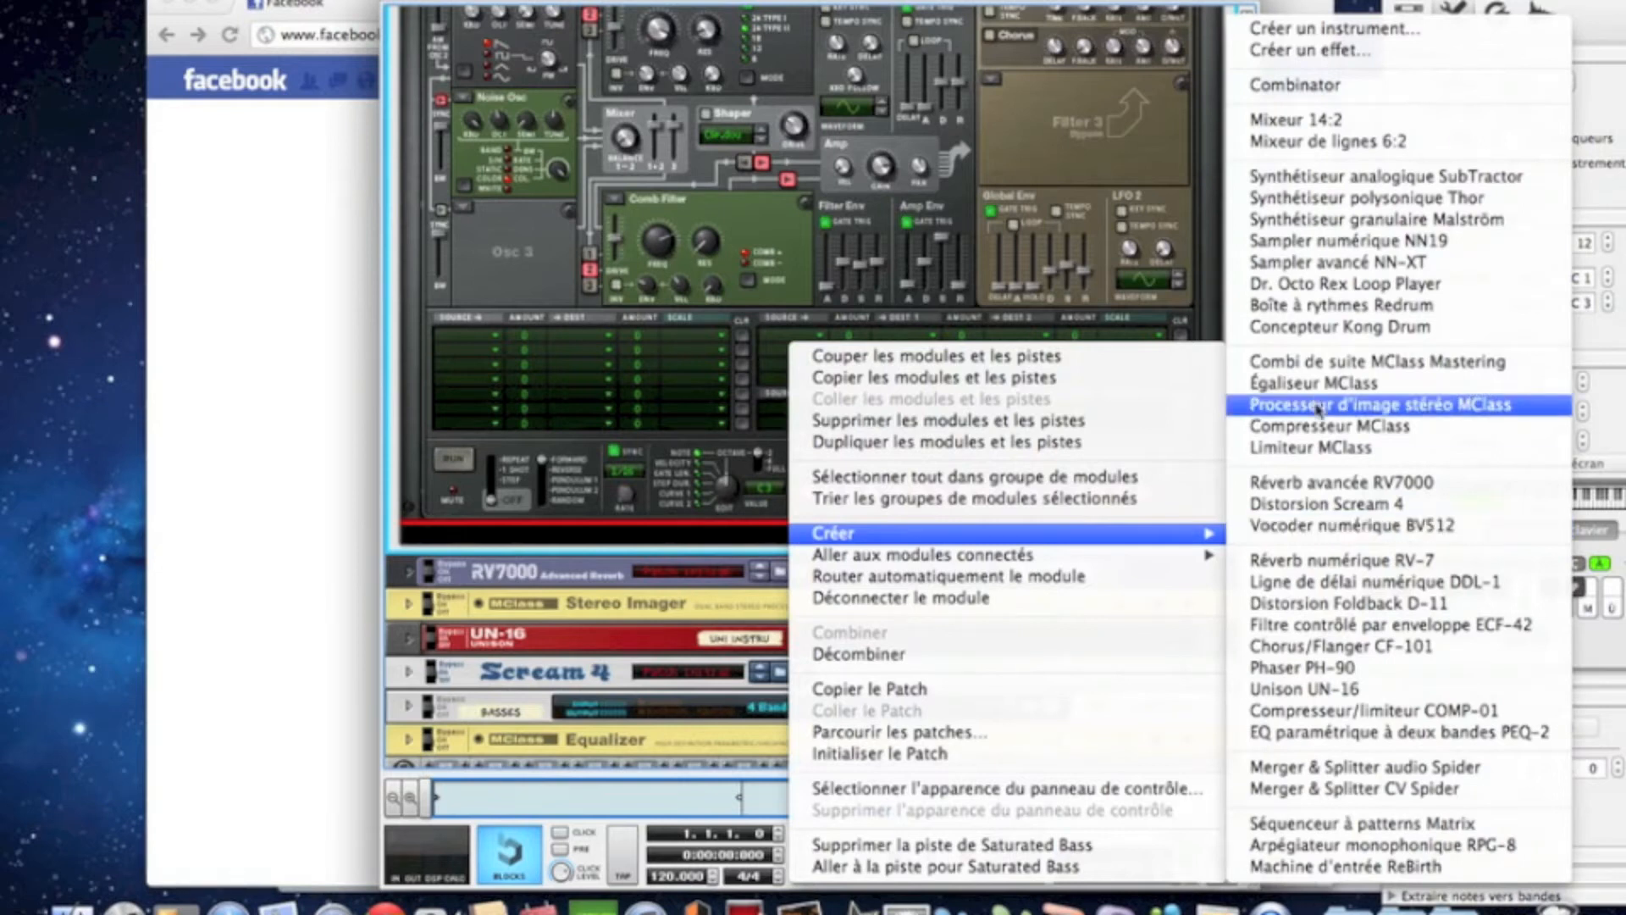
click(1303, 531)
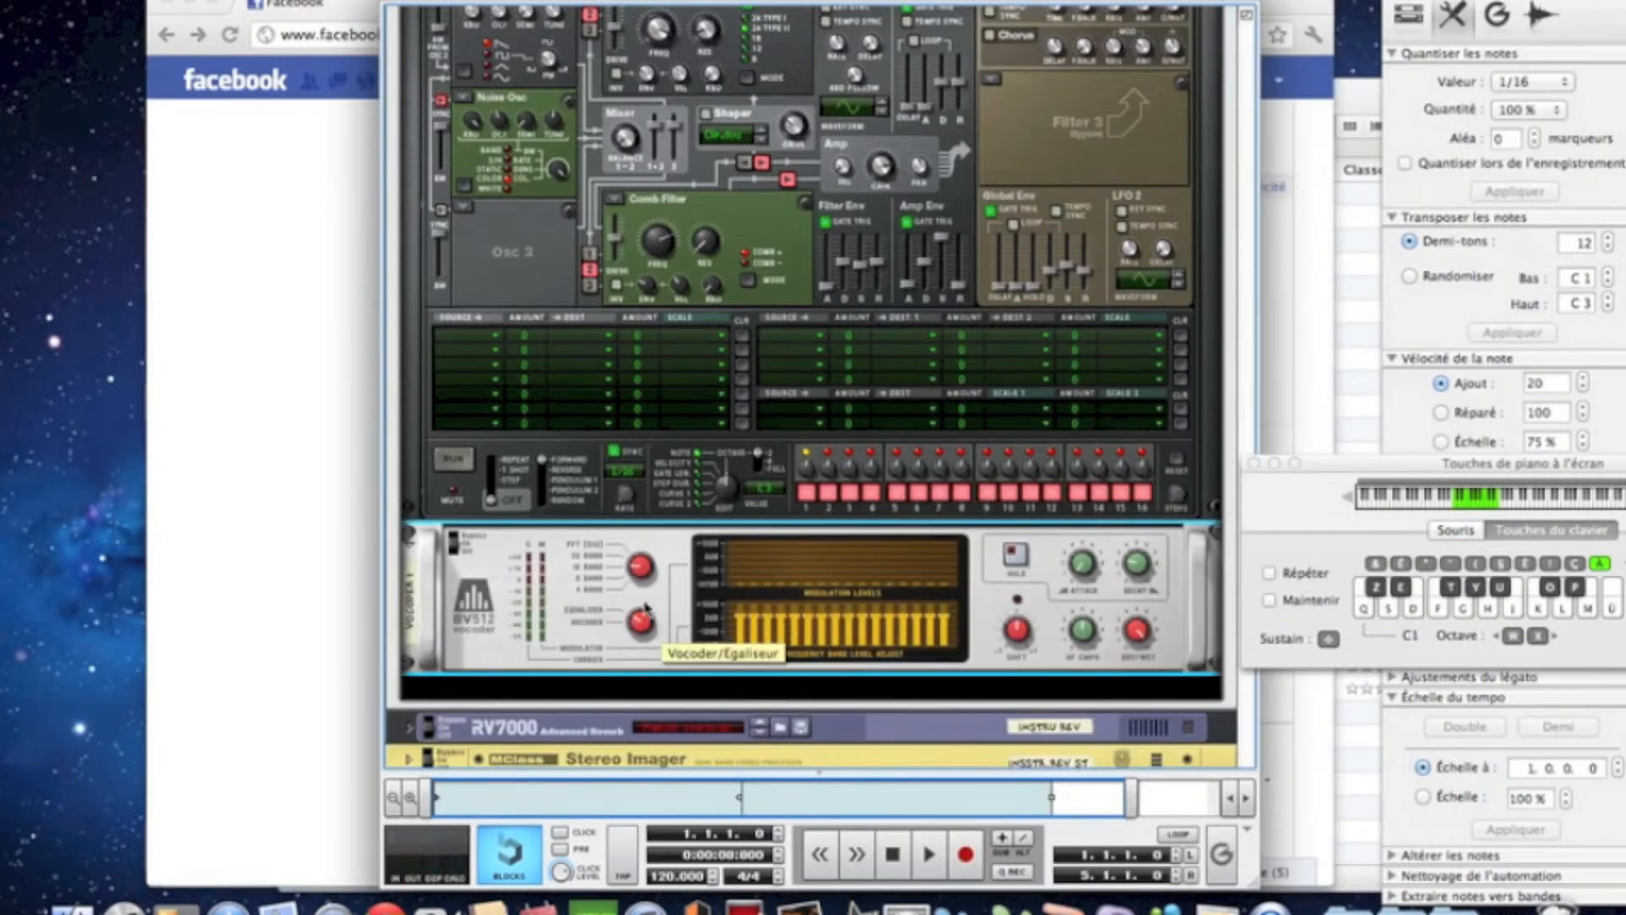
drag(636, 572, 633, 581)
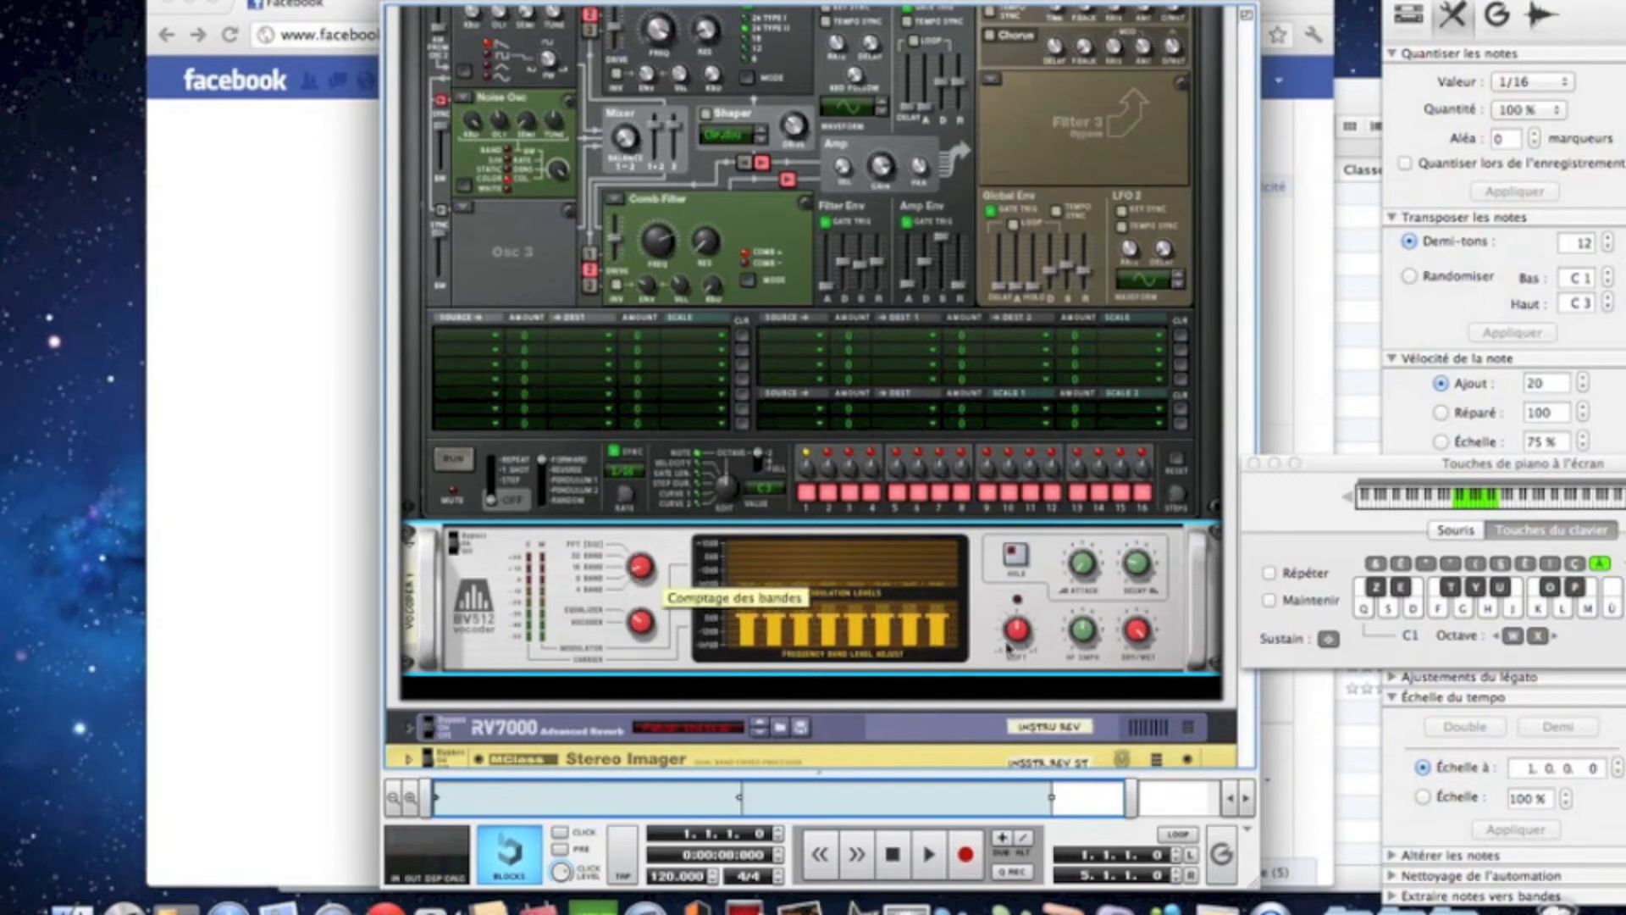
Step: Lower the vocoder's middle frequency bands, including bands 3 and 6, and audition the result with test notes
drag(1013, 636, 1013, 635)
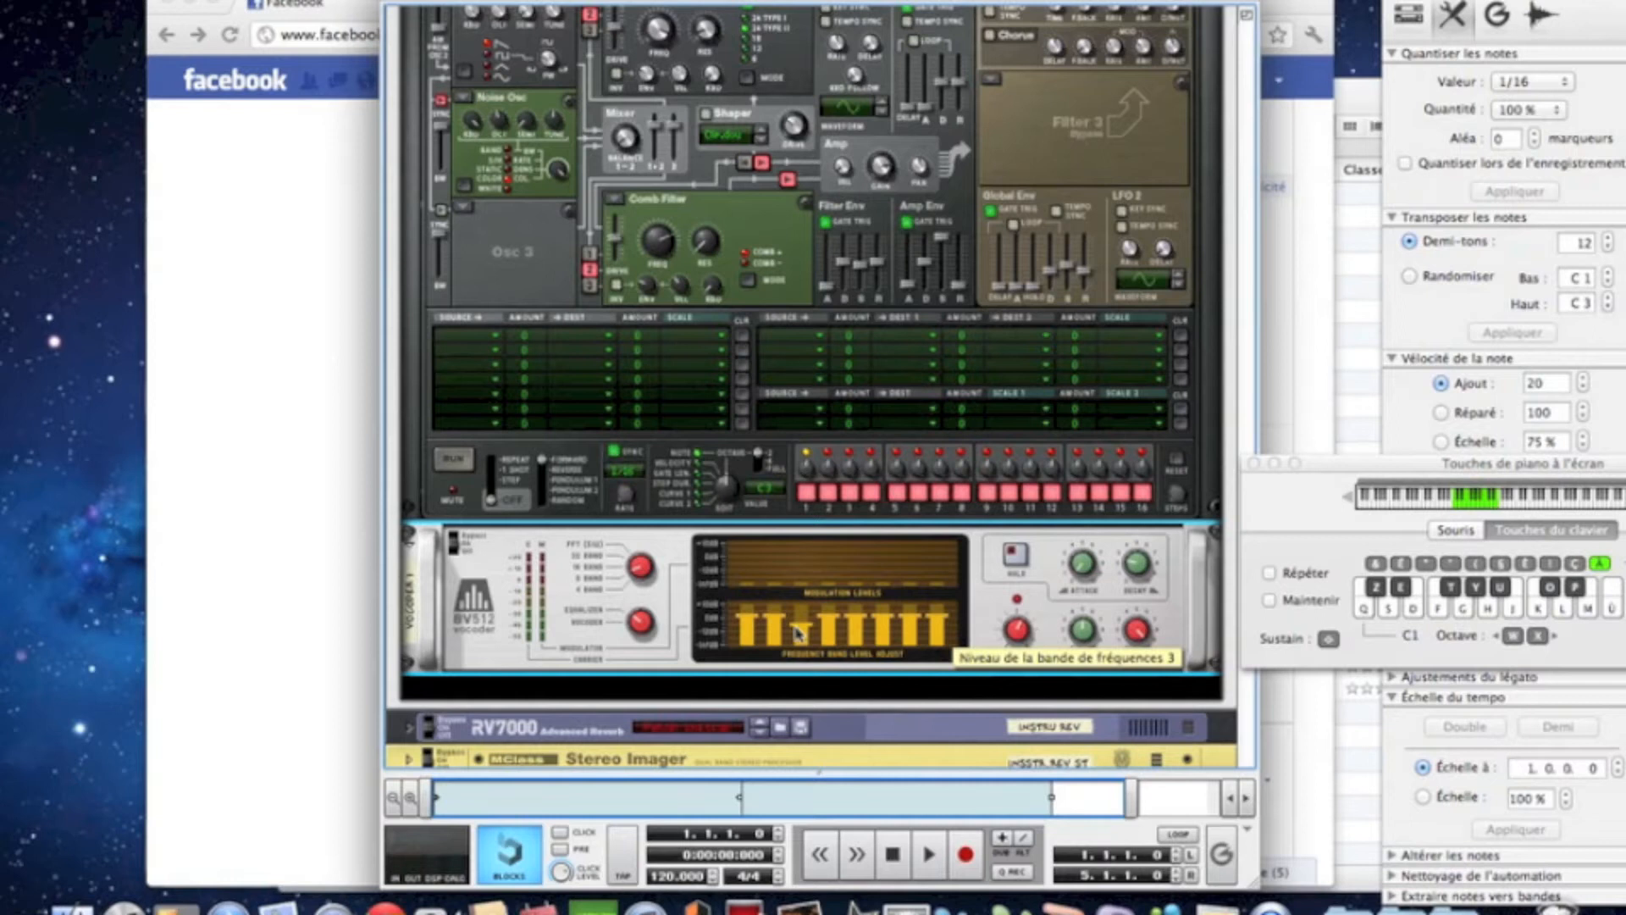
drag(855, 628, 858, 633)
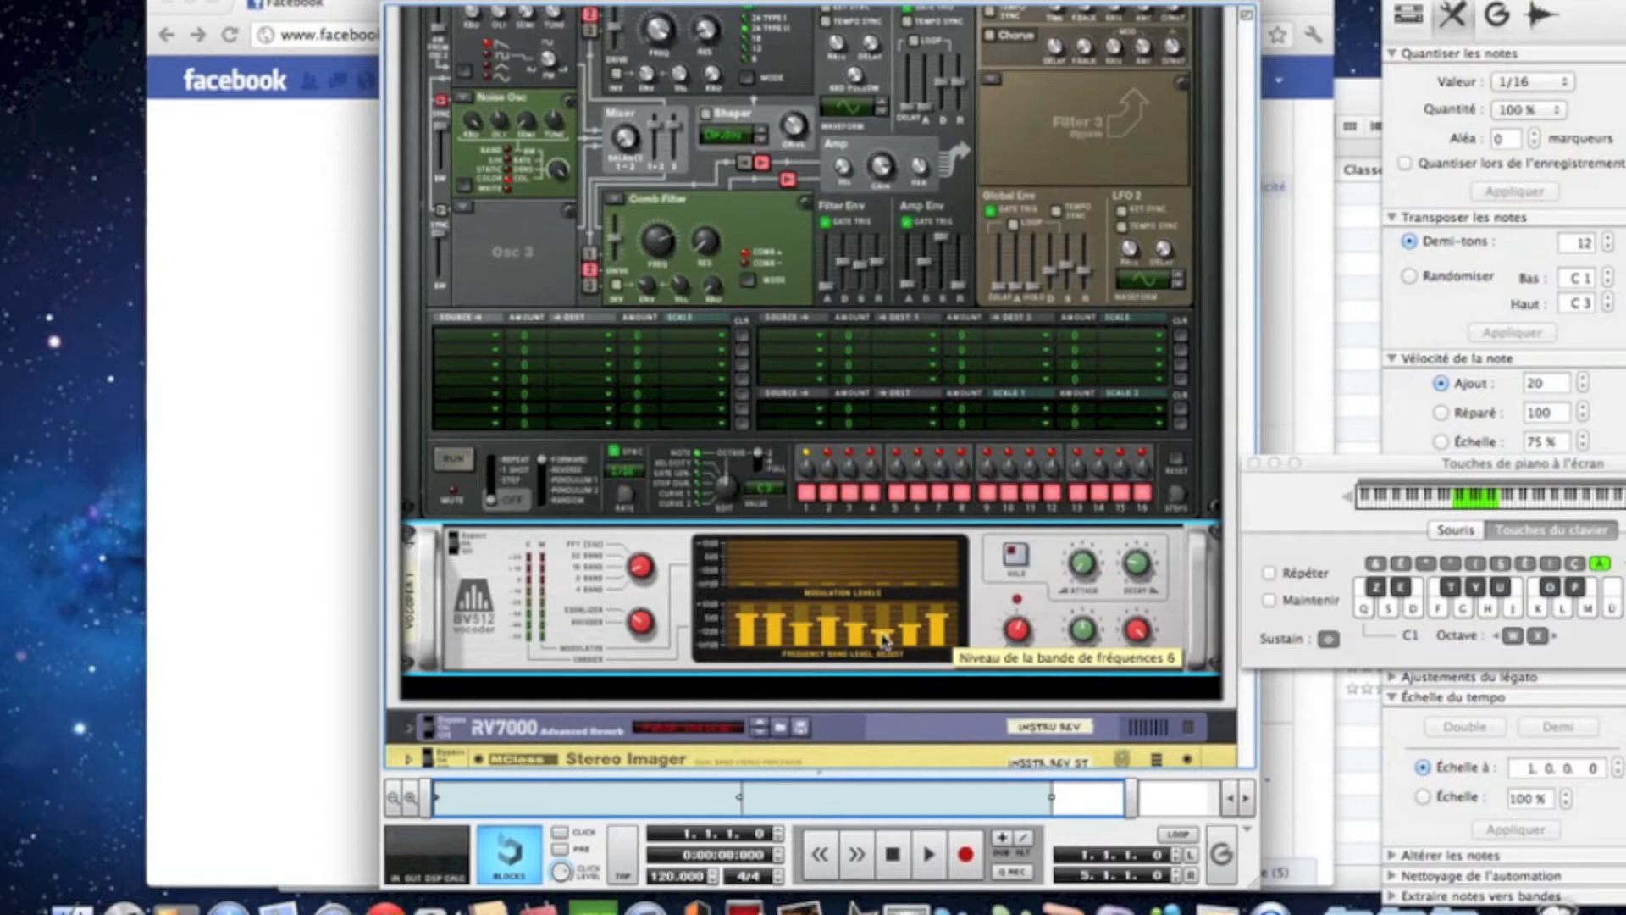
key(f)
key(s)
key(s)
key(f)
key(f)
Step: Compare the sound with the vocoder bypassed and switched back on, using test notes
drag(450, 552, 453, 538)
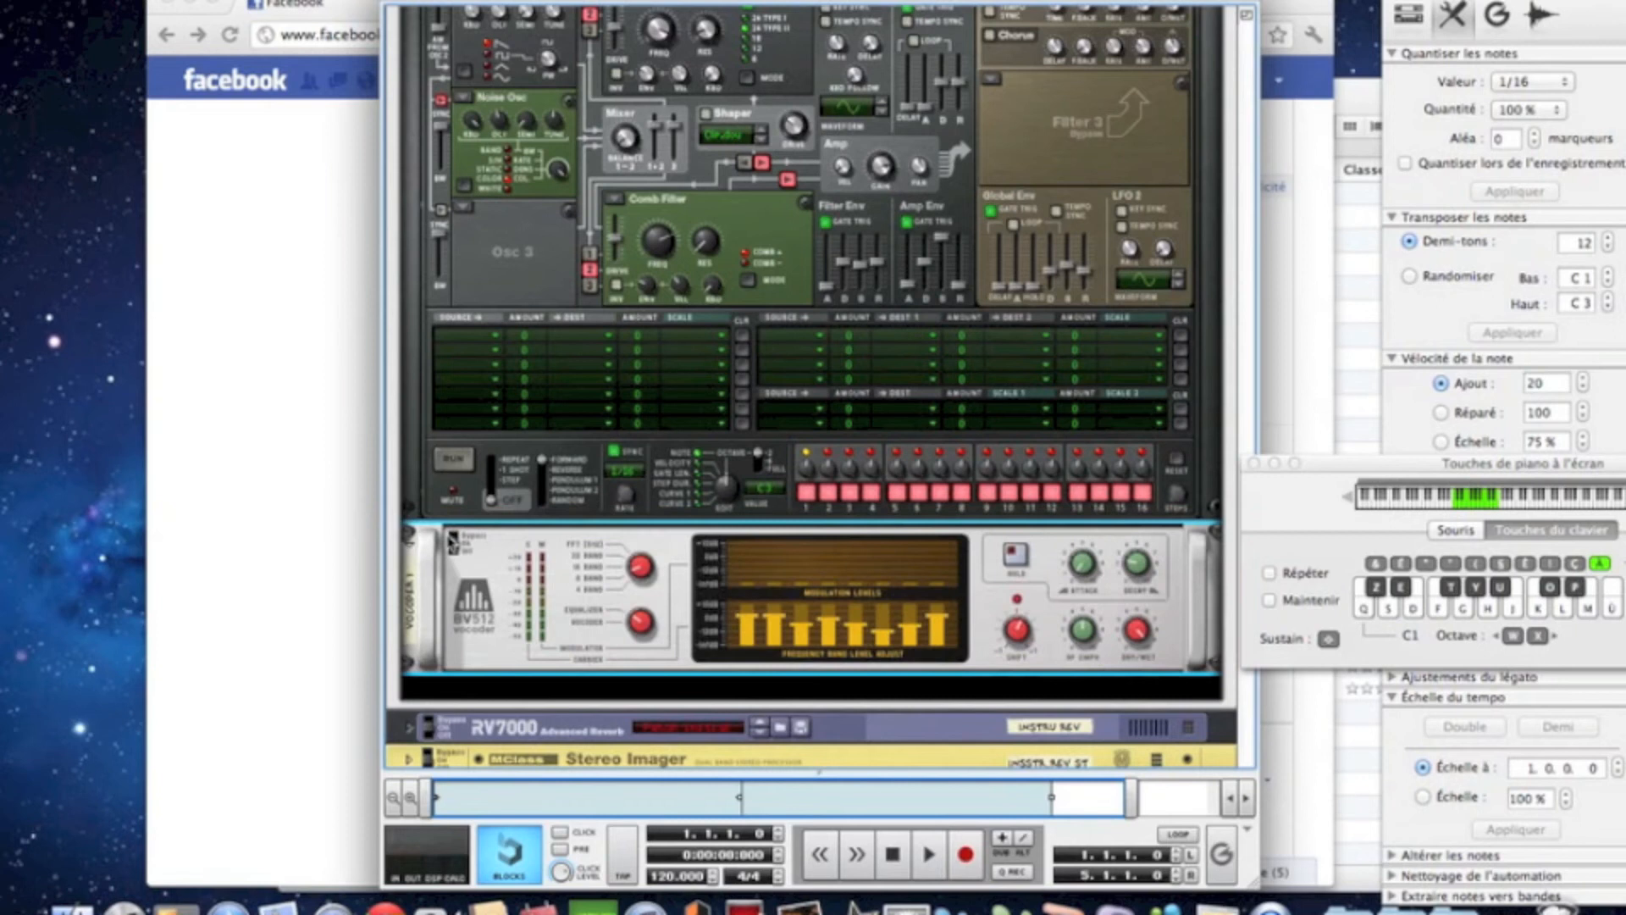
key(f)
key(s)
key(f)
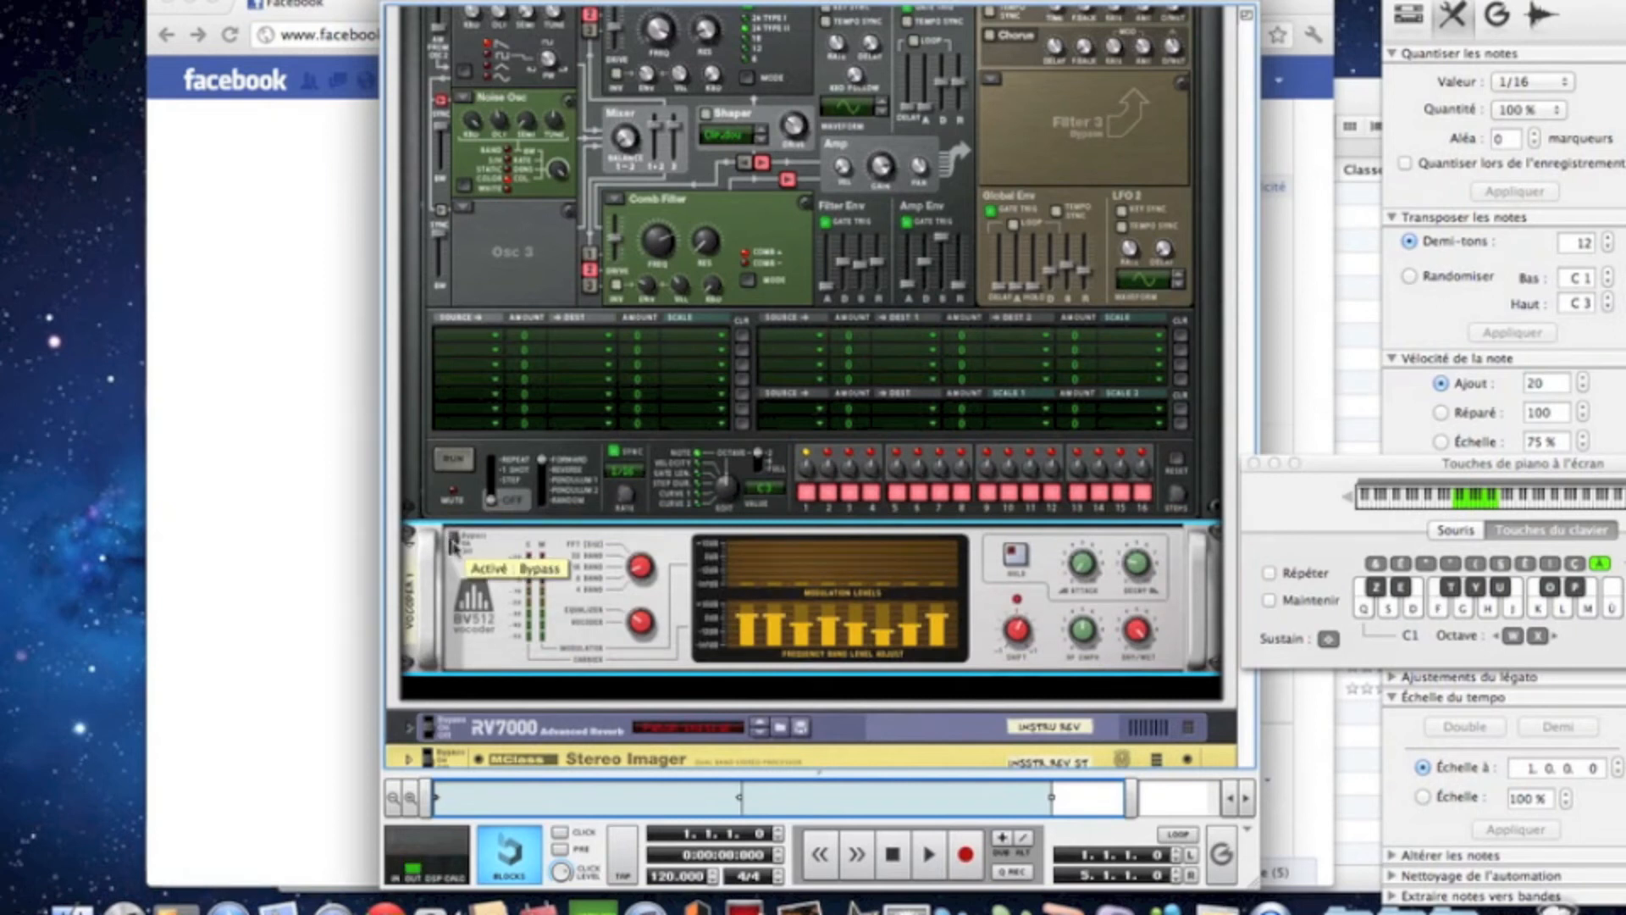
click(453, 545)
key(f)
key(s)
key(f)
key(s)
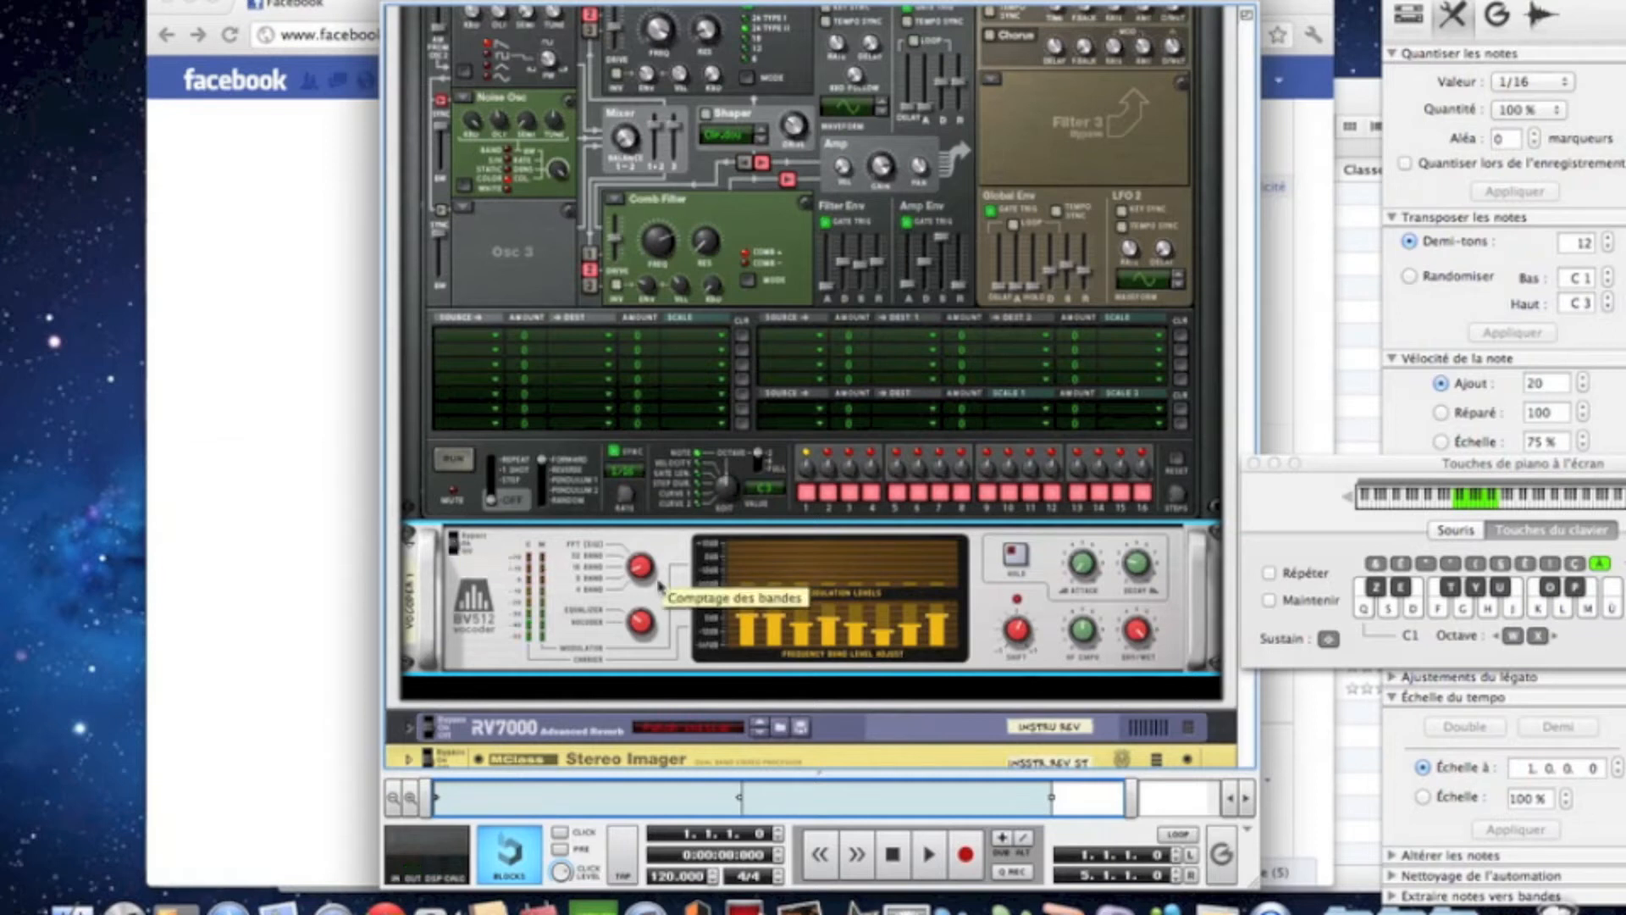
Step: Add an MClass Equalizer after the vocoder and enable its Lo Cut, Param 2 and Hi Shelf bands
scroll(659, 584, down, 3)
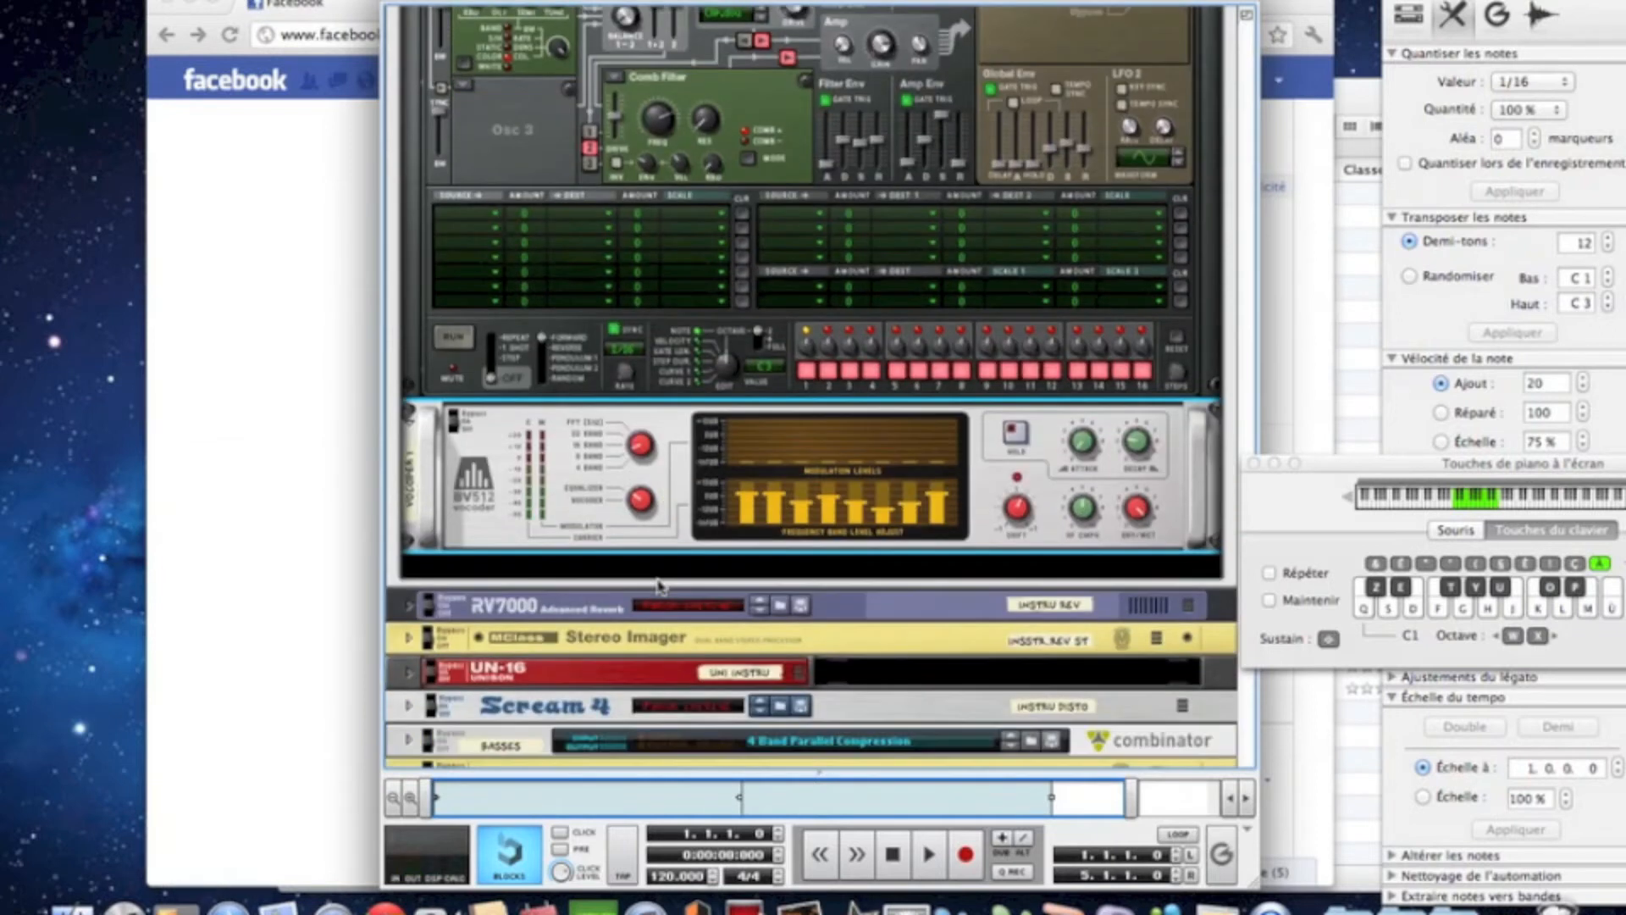
right_click(595, 494)
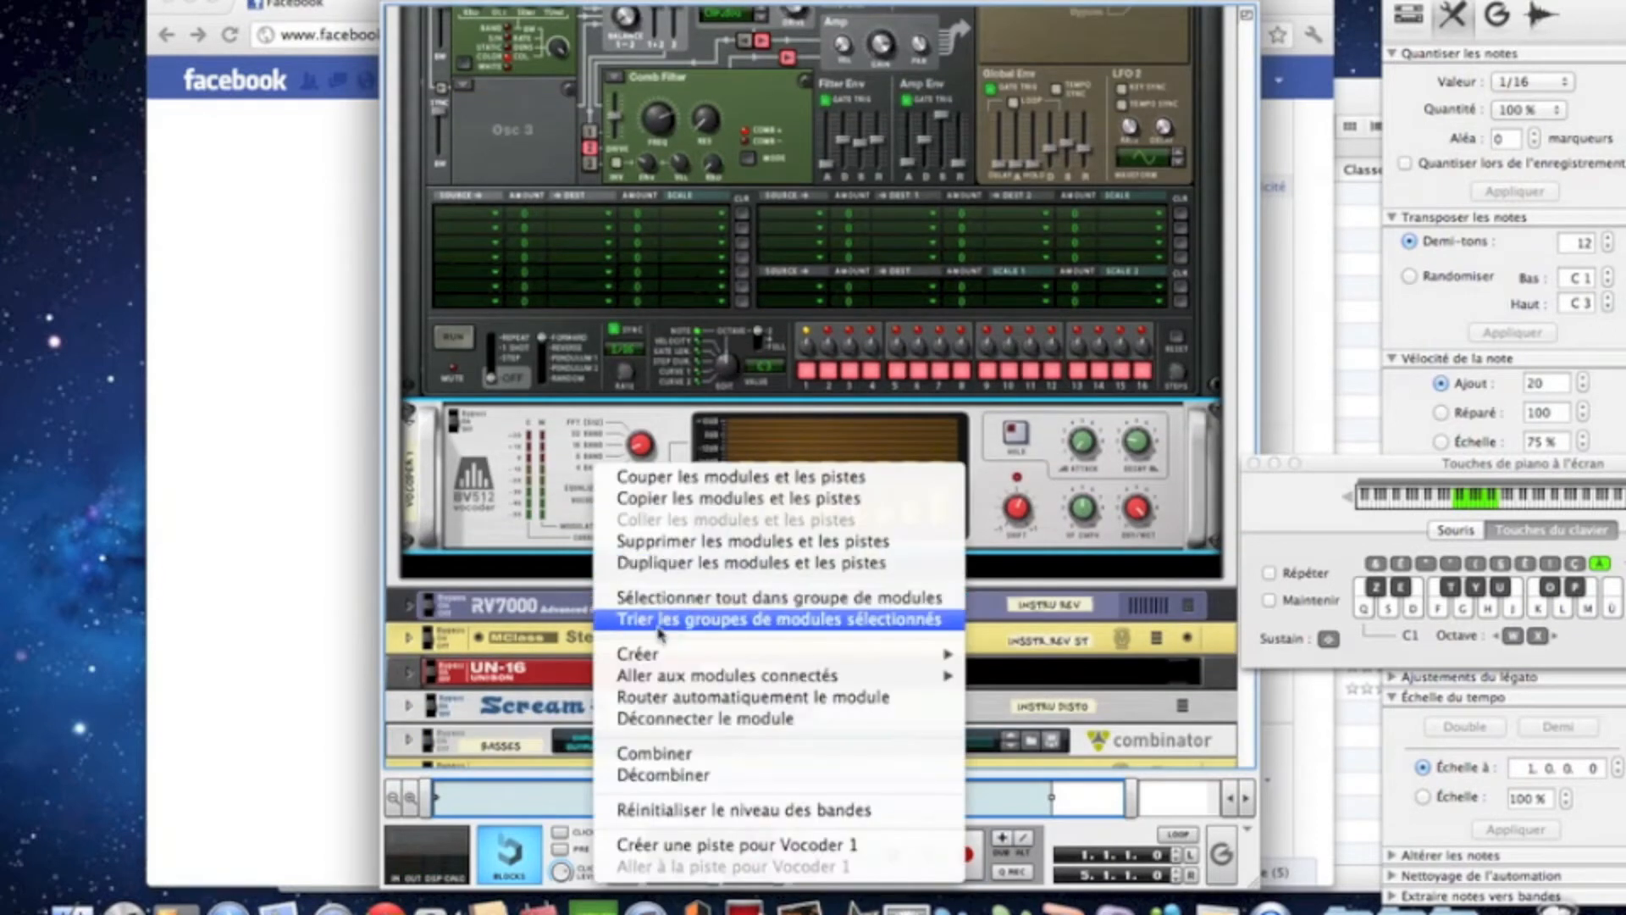
mouse_move(658, 654)
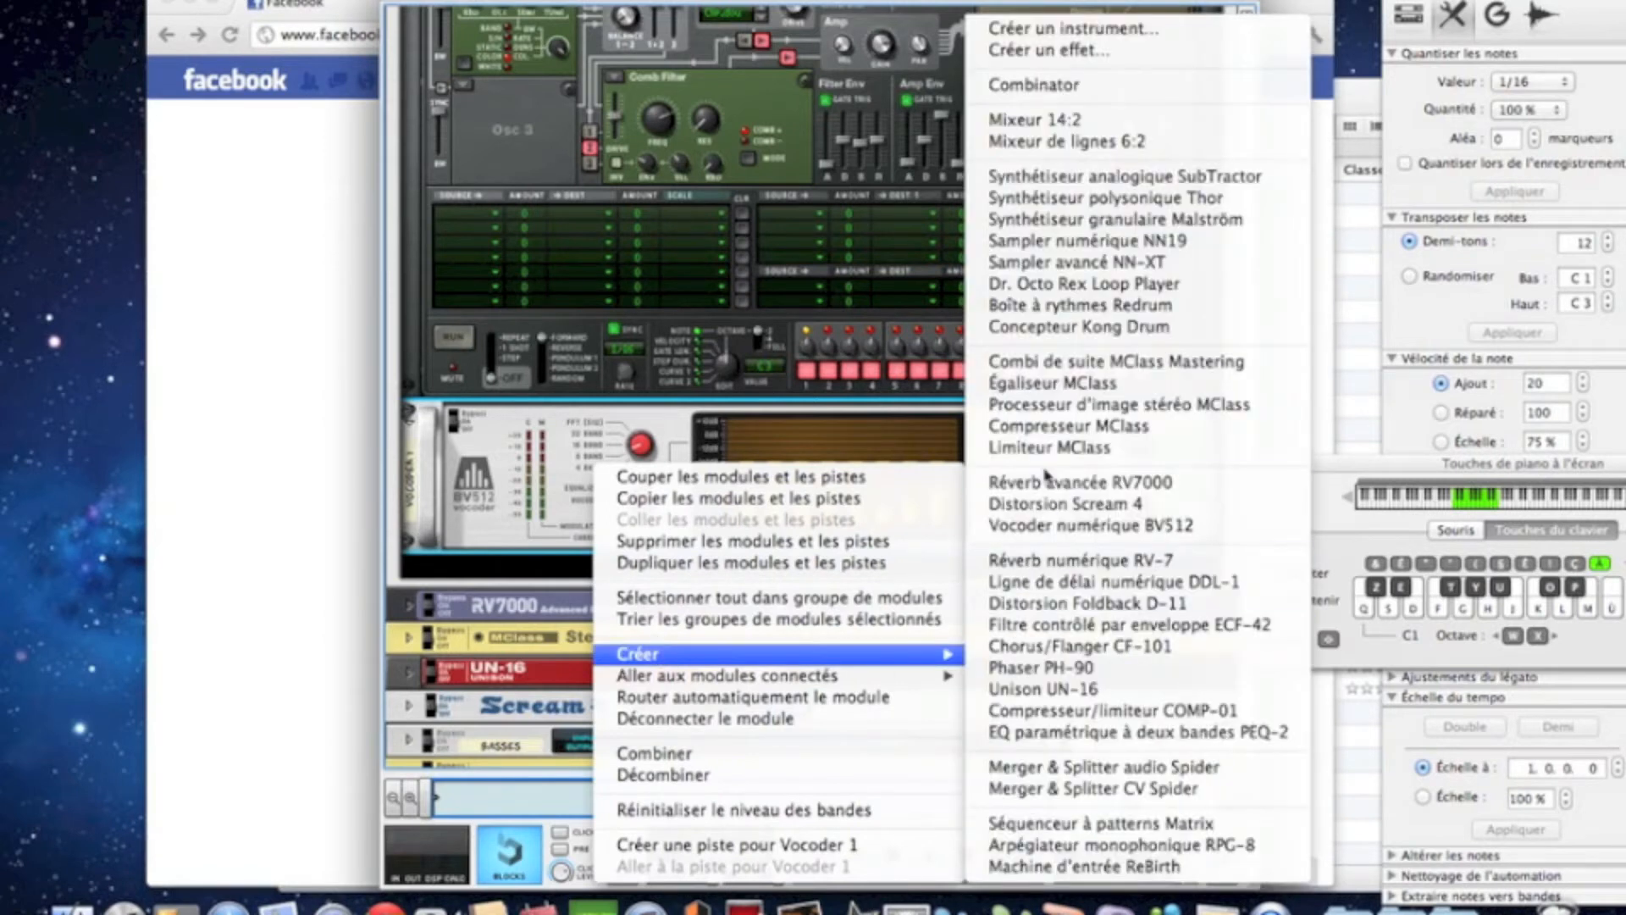
click(1050, 383)
click(848, 566)
click(1050, 565)
click(1131, 564)
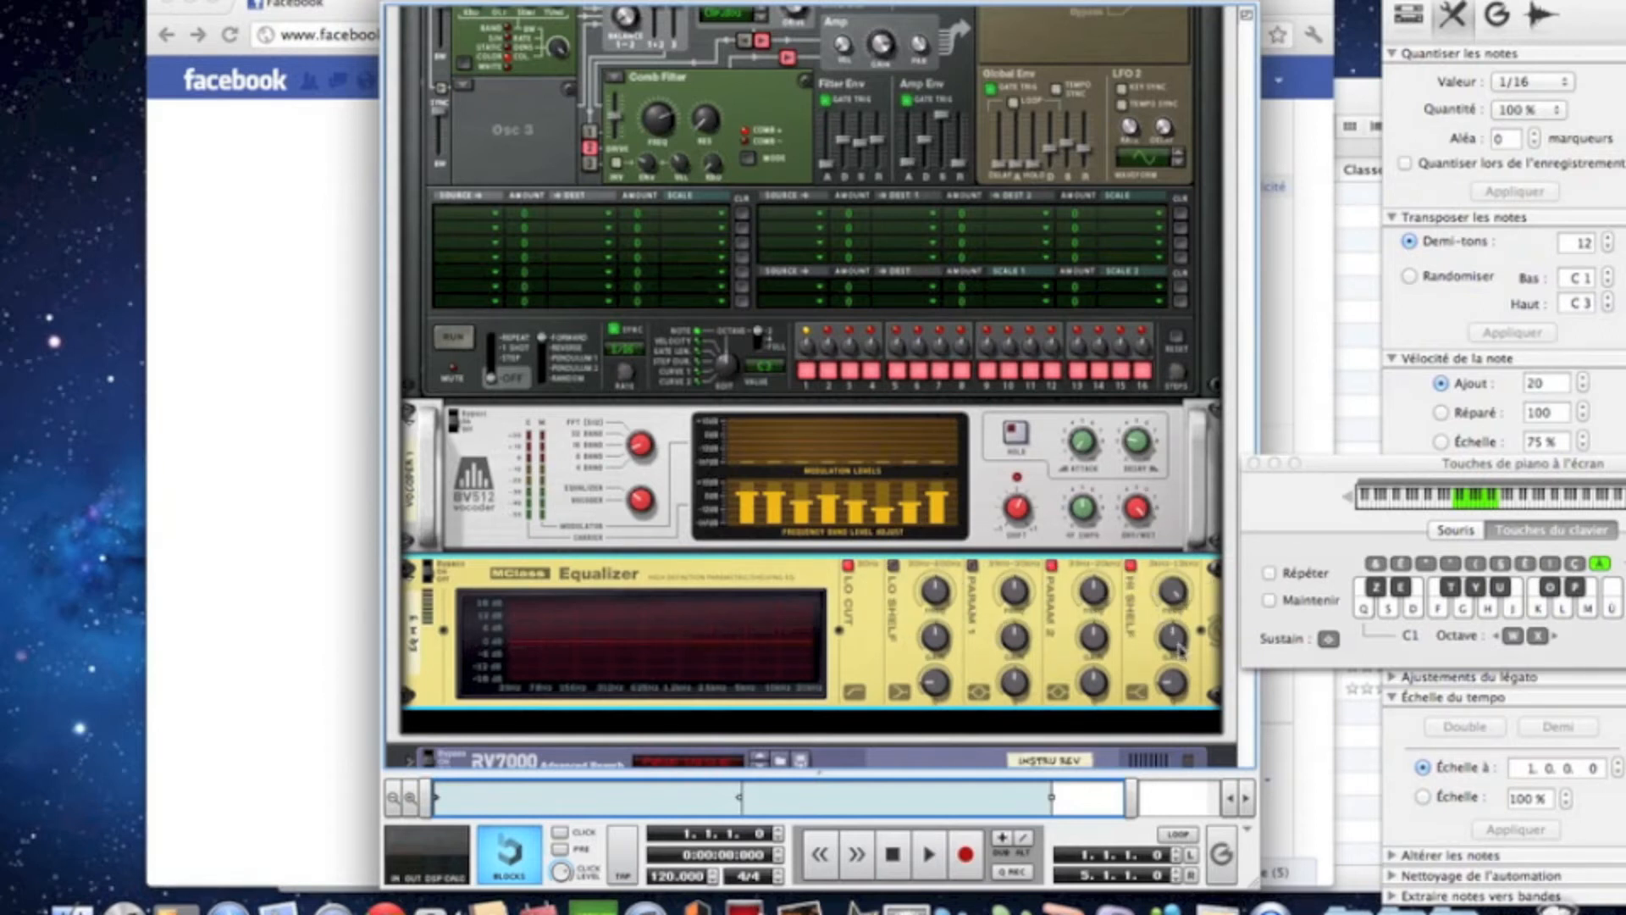
Step: Adjust the equalizer's Hi Shelf gain and shape a narrow boost on Param 2 with its frequency, gain and Q
mouse_move(1180, 648)
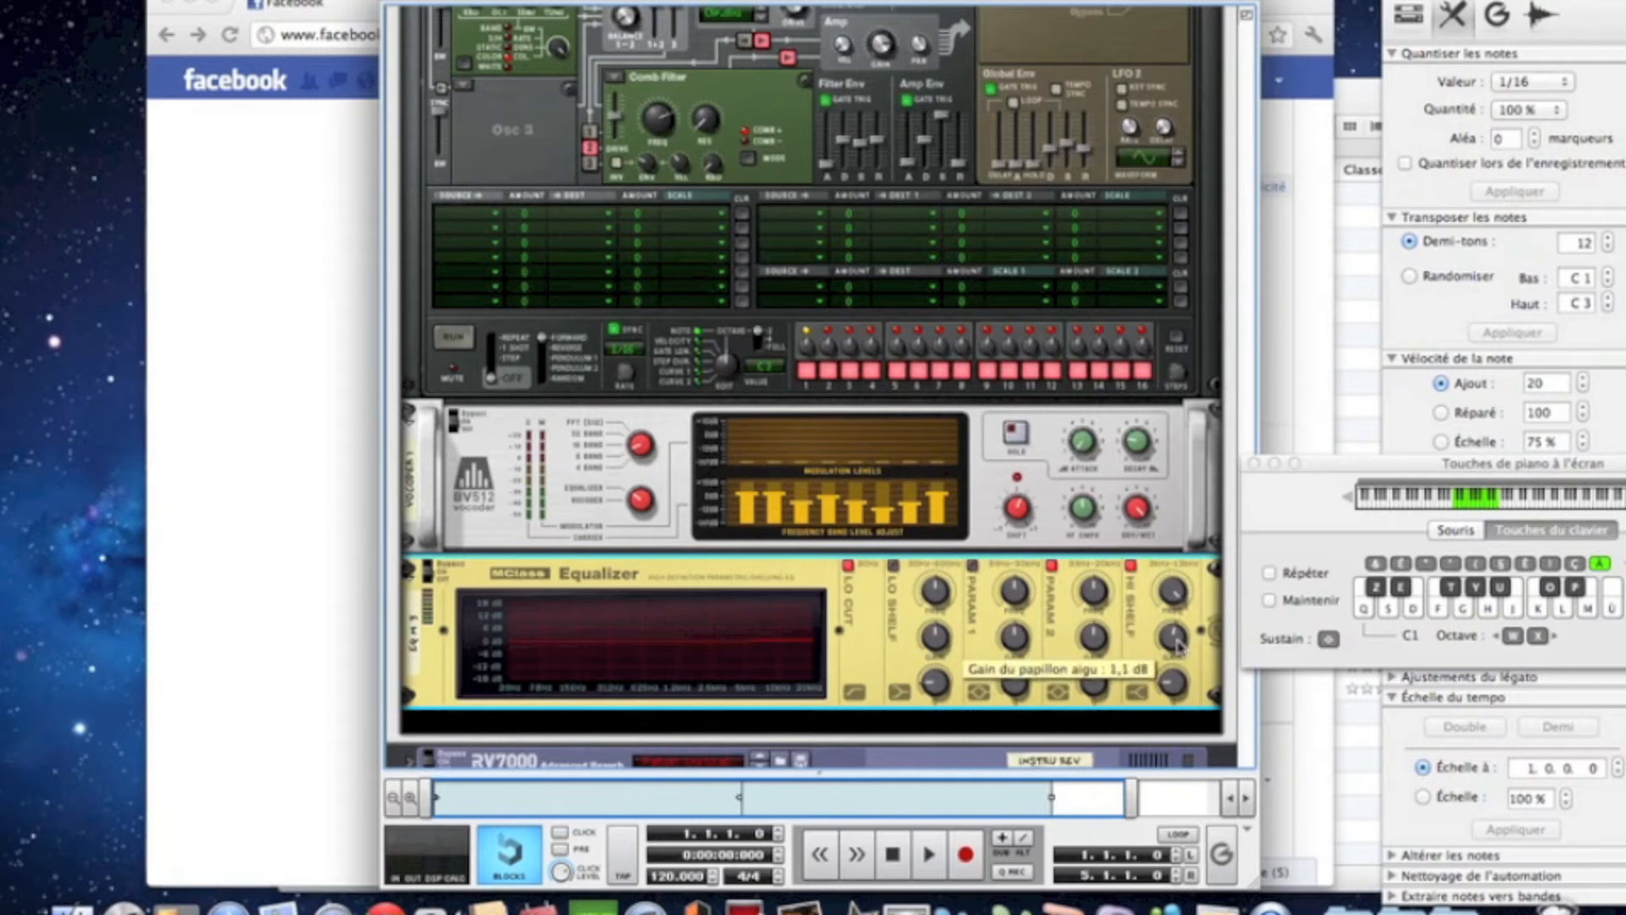
mouse_move(1093, 599)
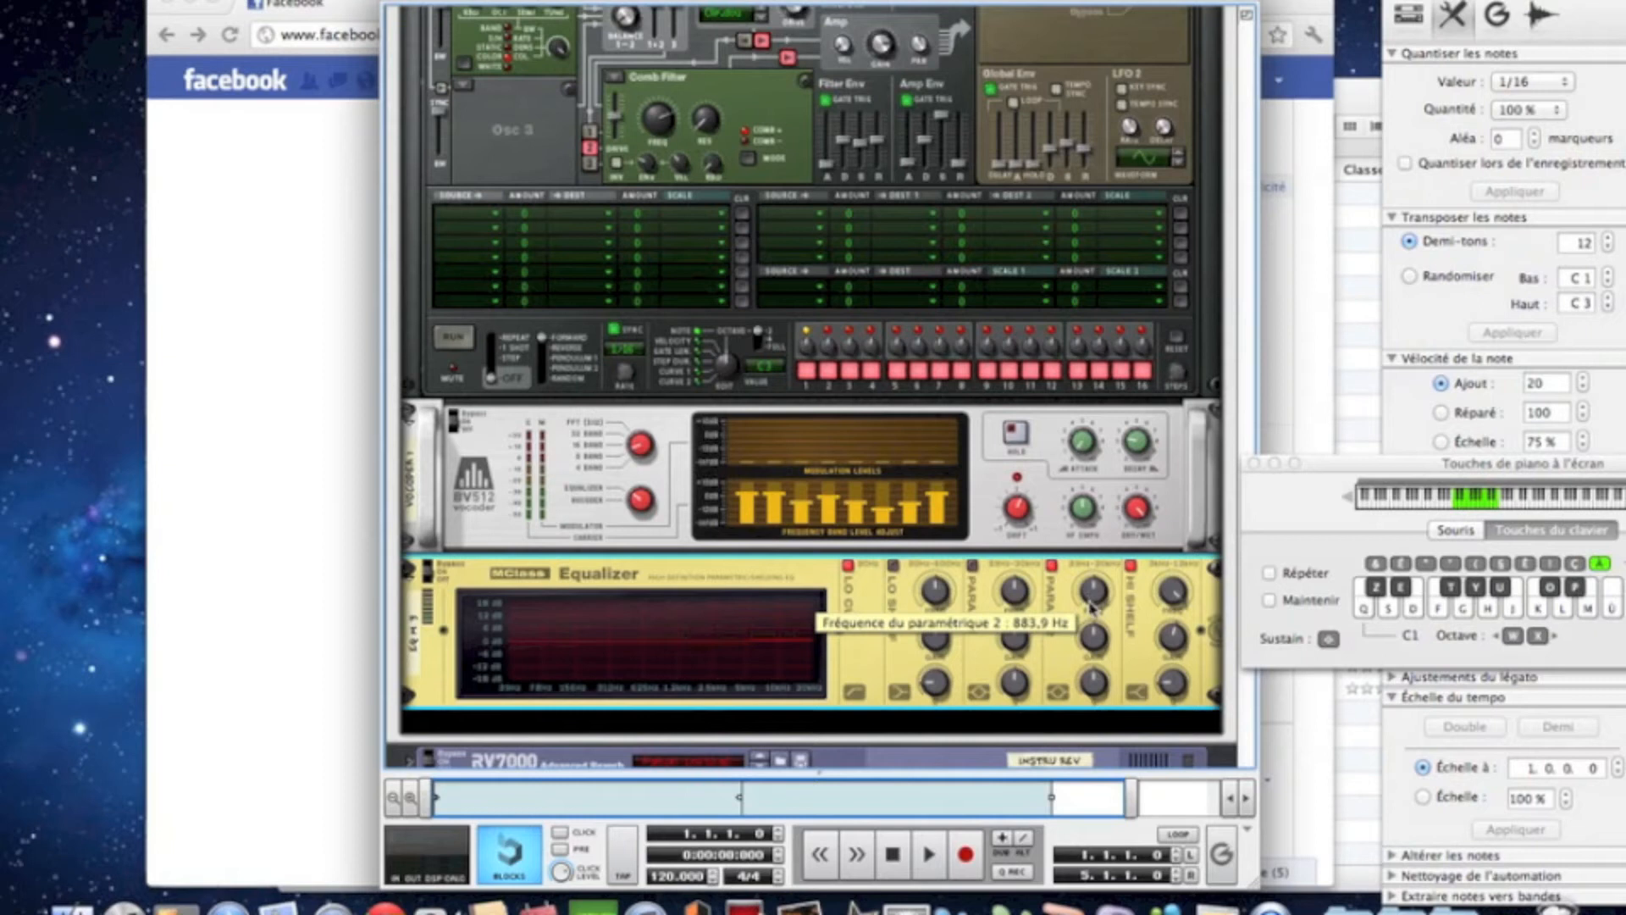
mouse_move(1090, 599)
mouse_down()
mouse_move(1094, 640)
mouse_move(1091, 611)
mouse_up()
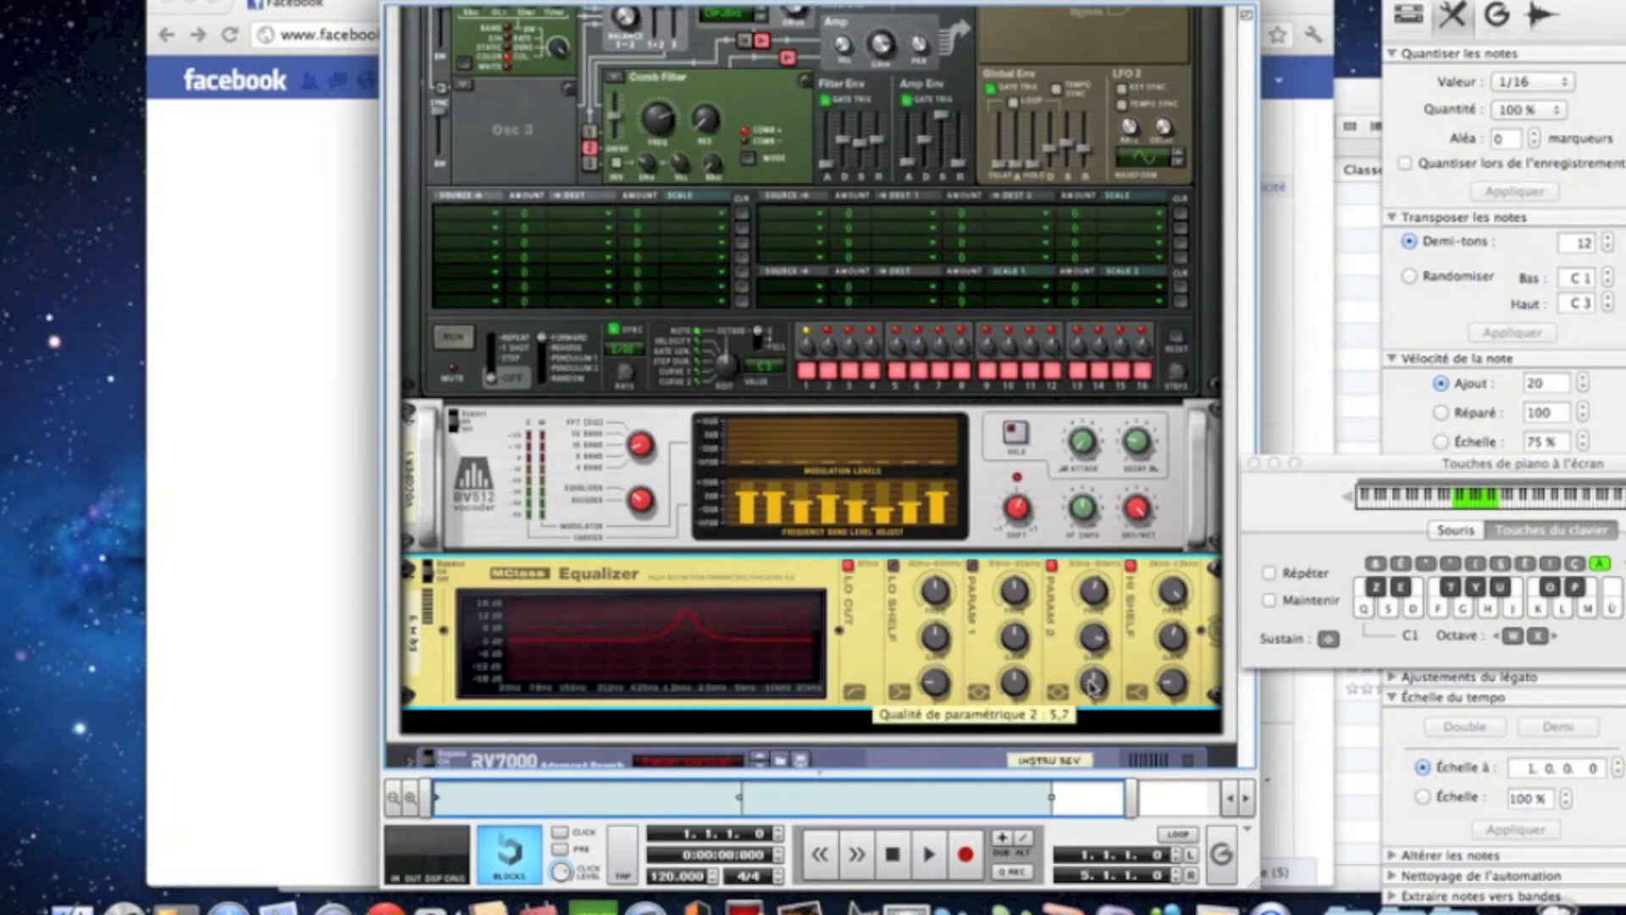
drag(1091, 684, 1092, 692)
drag(1092, 694, 1093, 692)
key(Tab)
Step: Add a second MClass Equalizer after the first and enable its Lo Cut, Param 1 and Param 2 bands
right_click(1050, 665)
mouse_move(1069, 696)
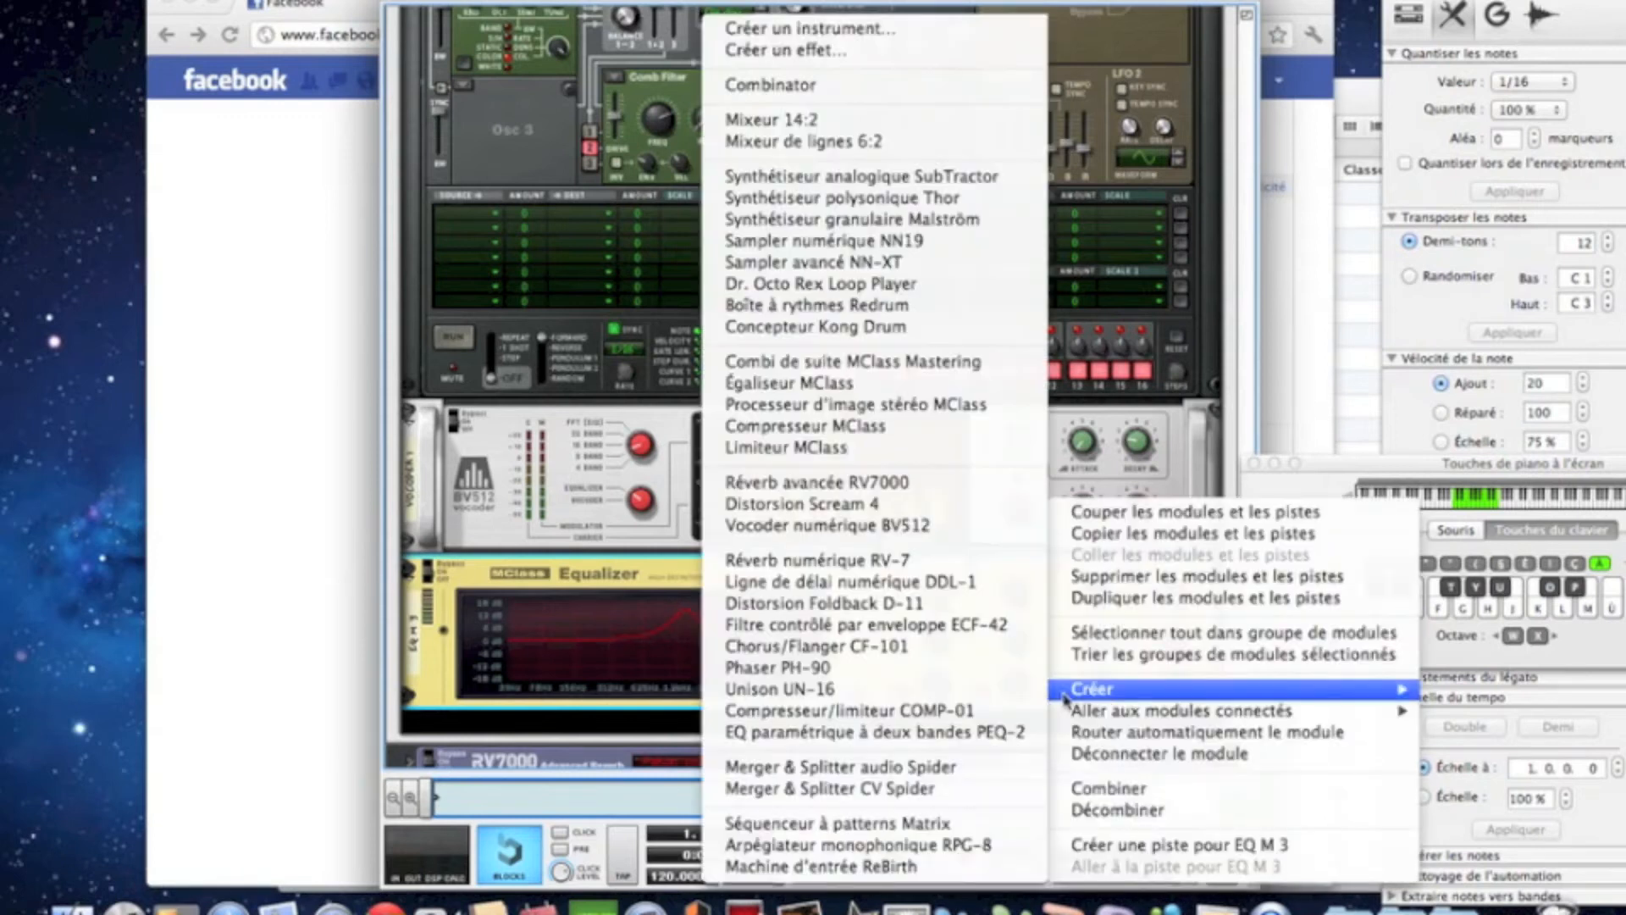
click(823, 383)
click(848, 623)
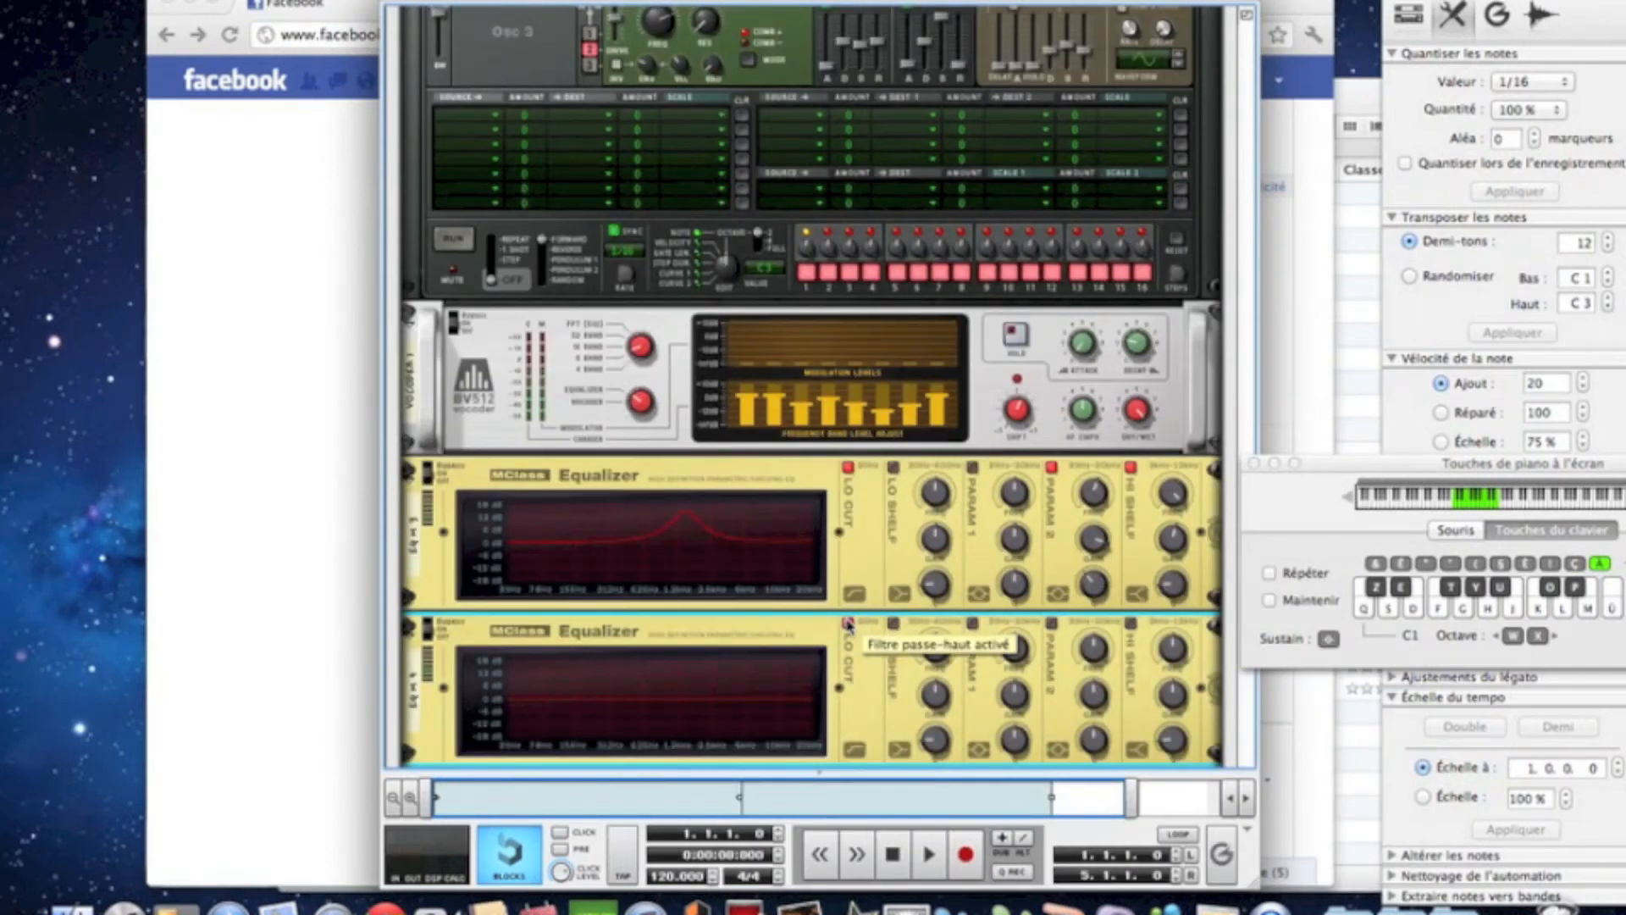
click(972, 623)
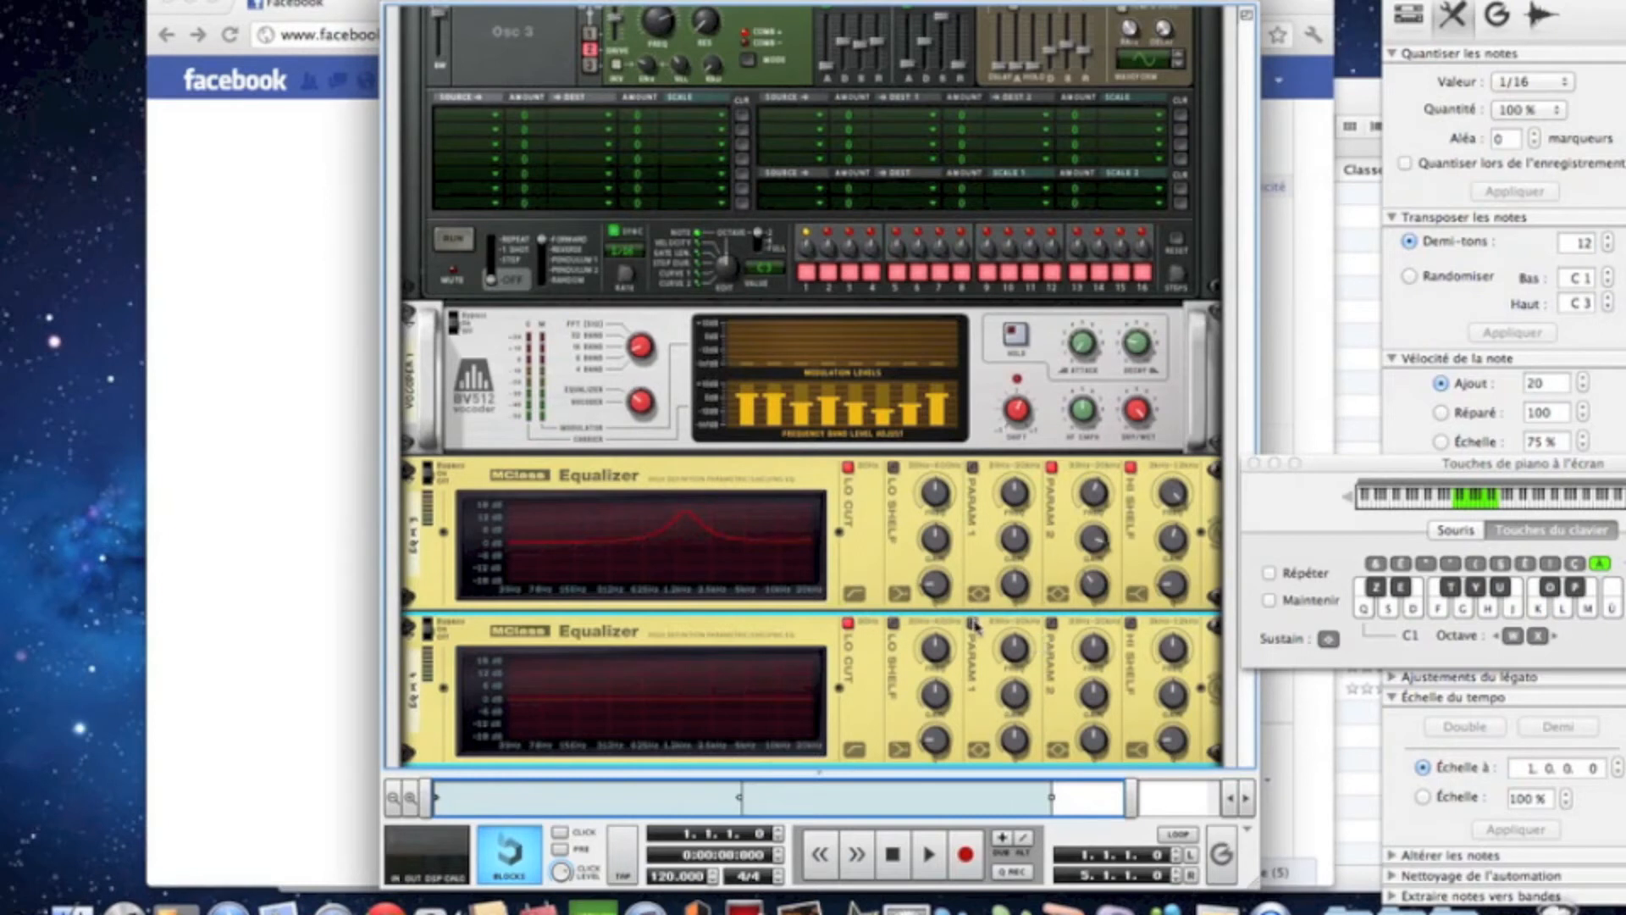
click(1051, 624)
Step: On the second equalizer, slightly boost Param 1 at 447.8 Hz with Q 4.6 and Param 2 at about 4.2 kHz, and audition the sound
drag(1011, 650, 1009, 661)
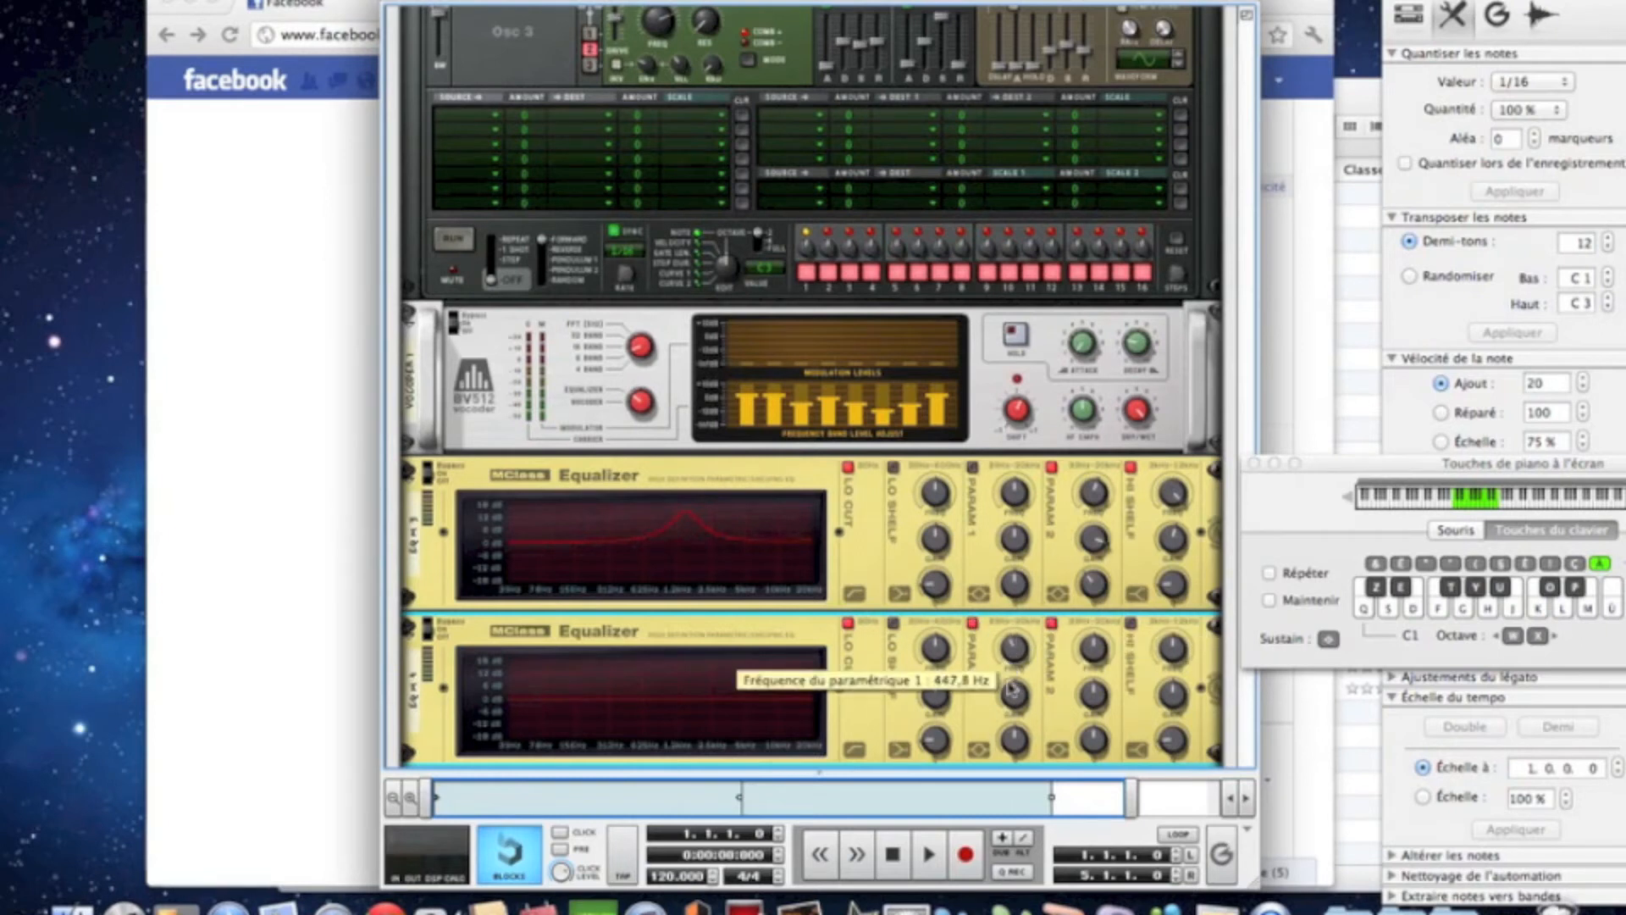
drag(1011, 701, 1014, 744)
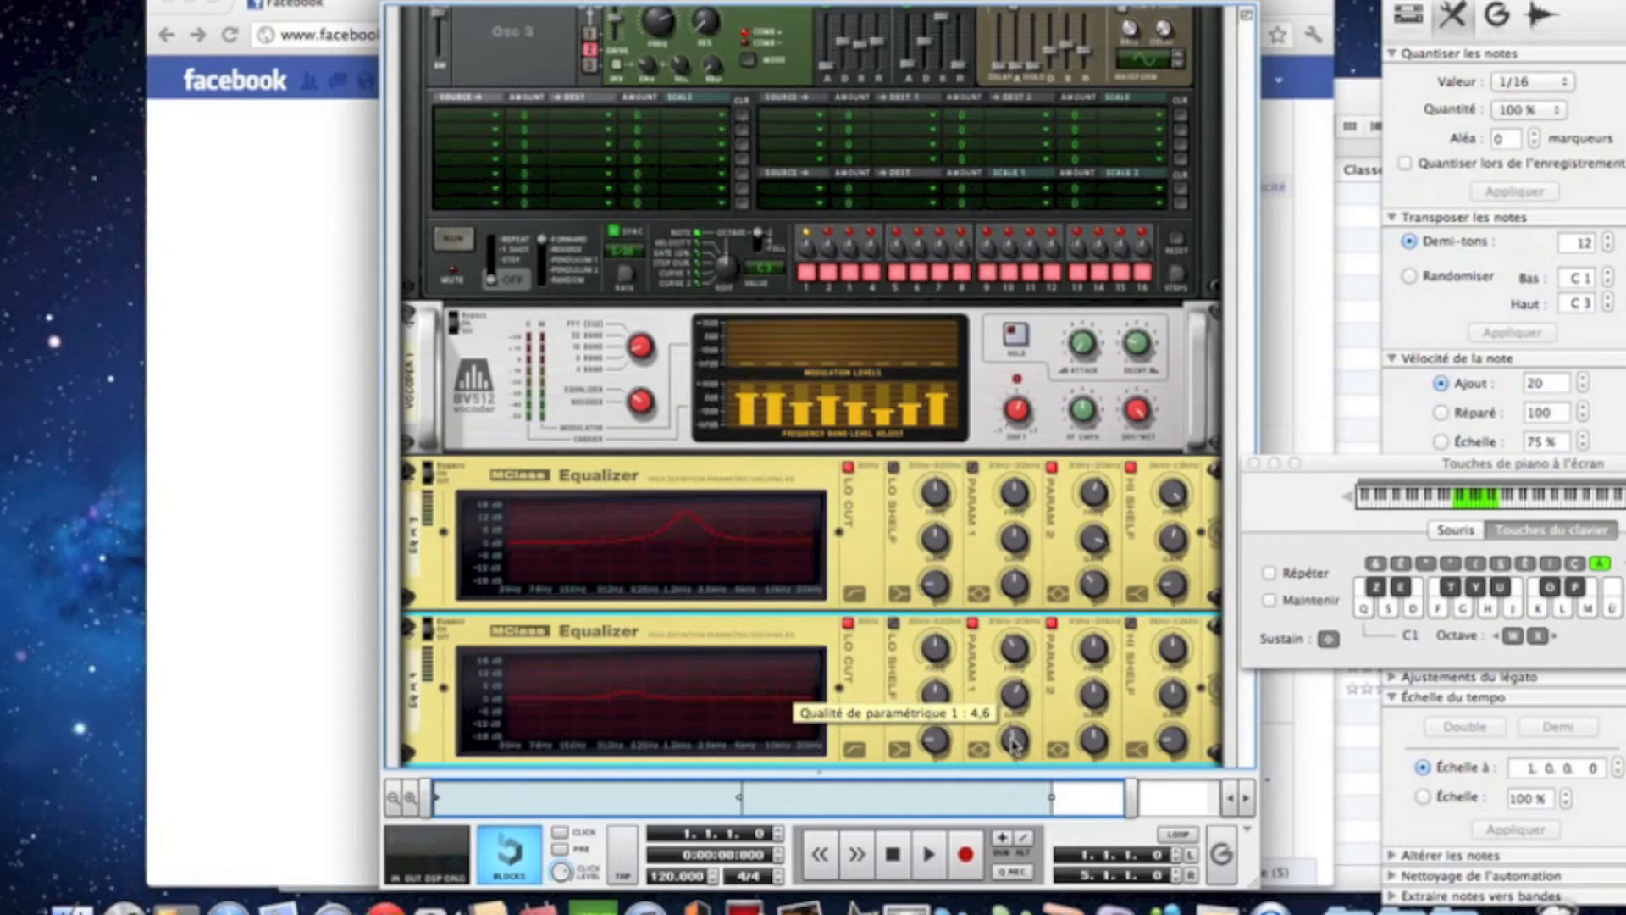
drag(1090, 652, 1082, 642)
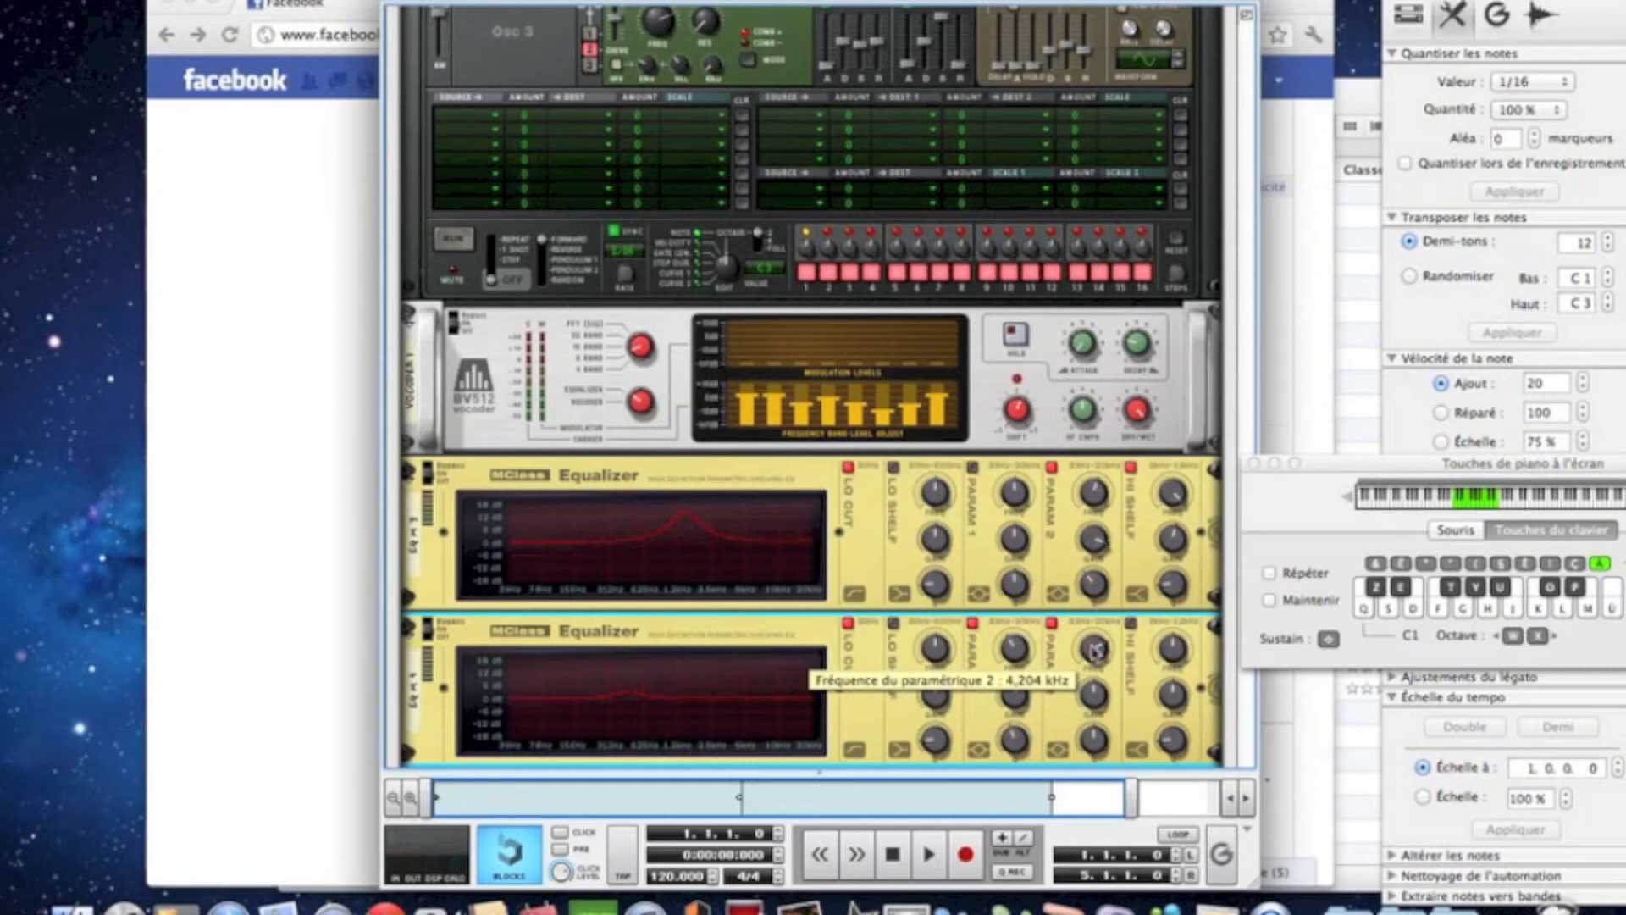
drag(1094, 651, 1095, 688)
drag(1092, 699, 1092, 697)
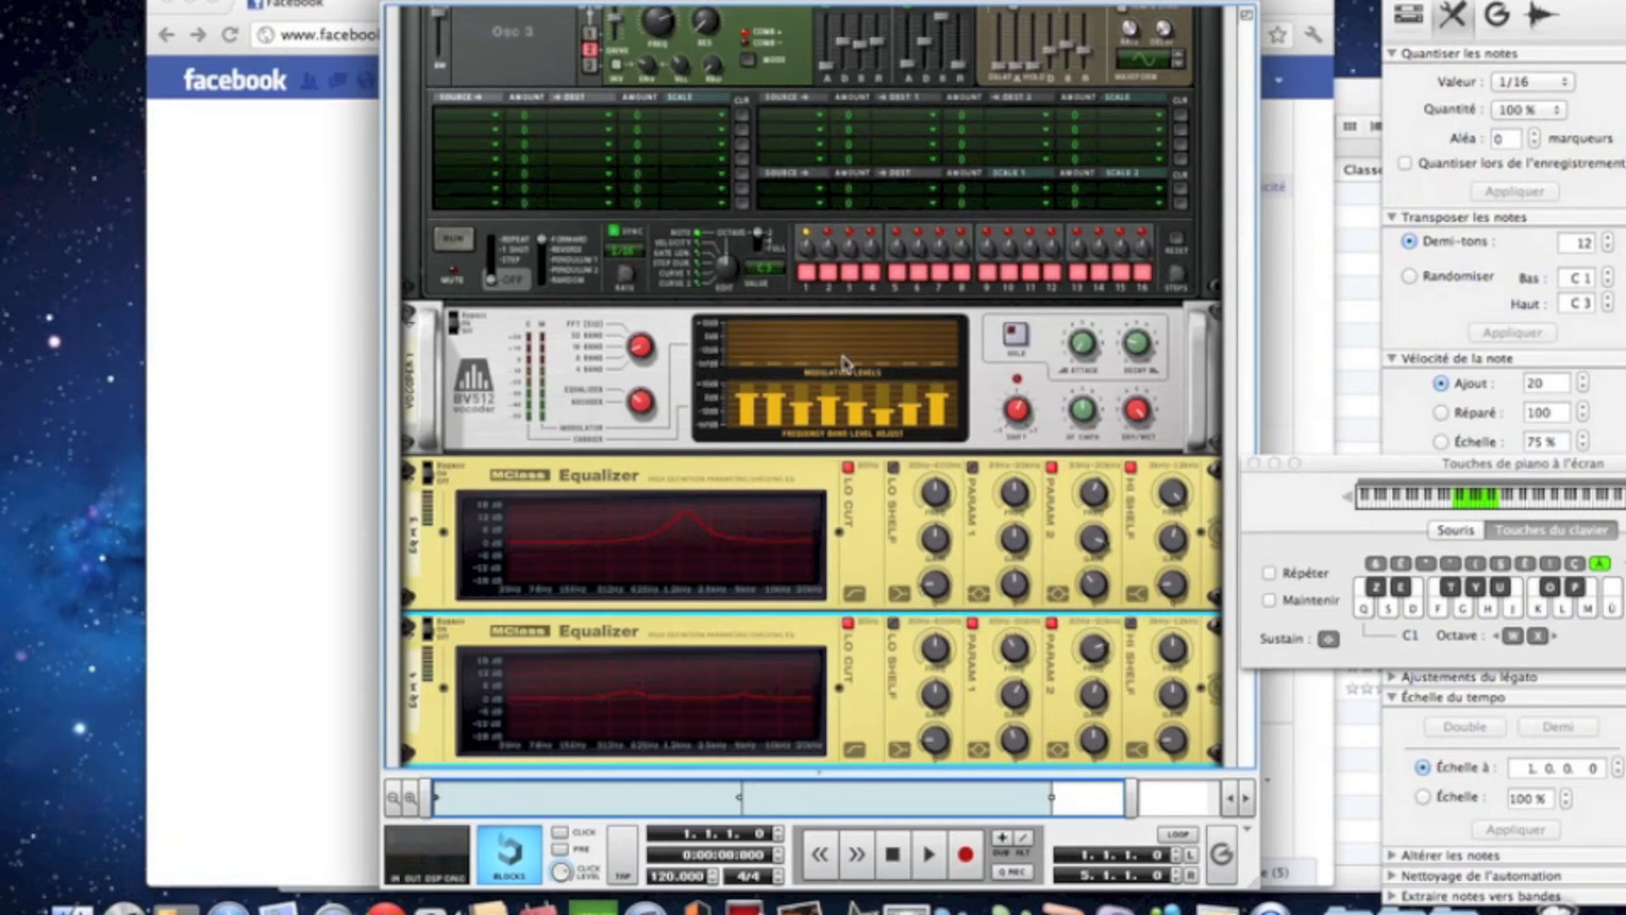
key(f)
key(s)
key(s)
Step: Add a Scream 4 distortion after the second equalizer
scroll(771, 627, down, 5)
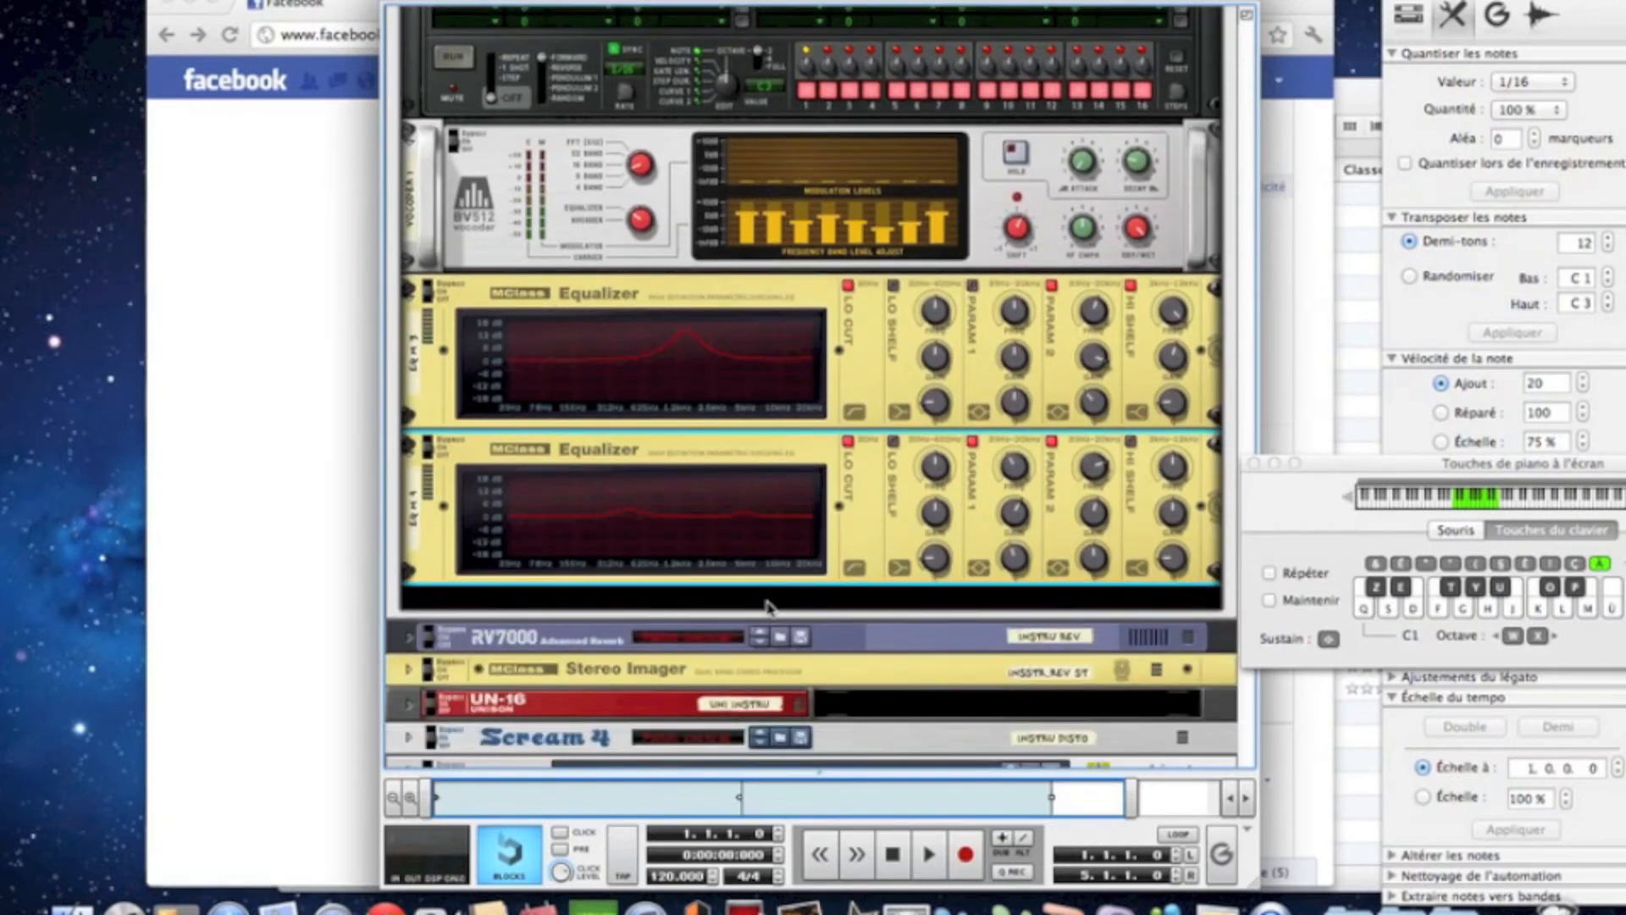
right_click(818, 559)
mouse_move(855, 691)
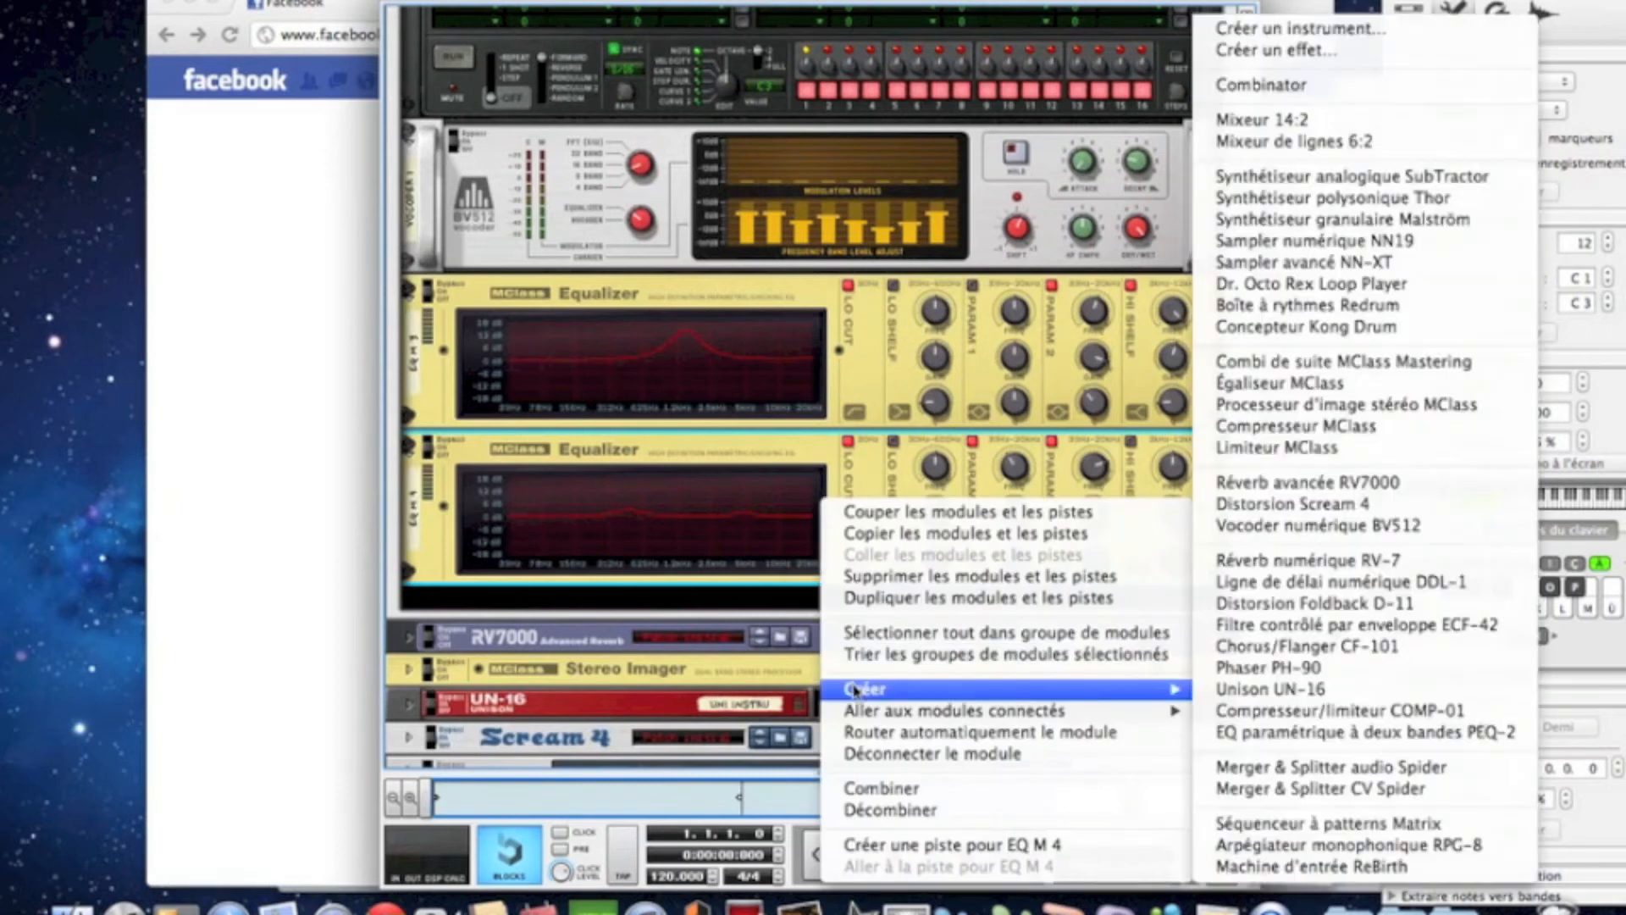
click(1260, 507)
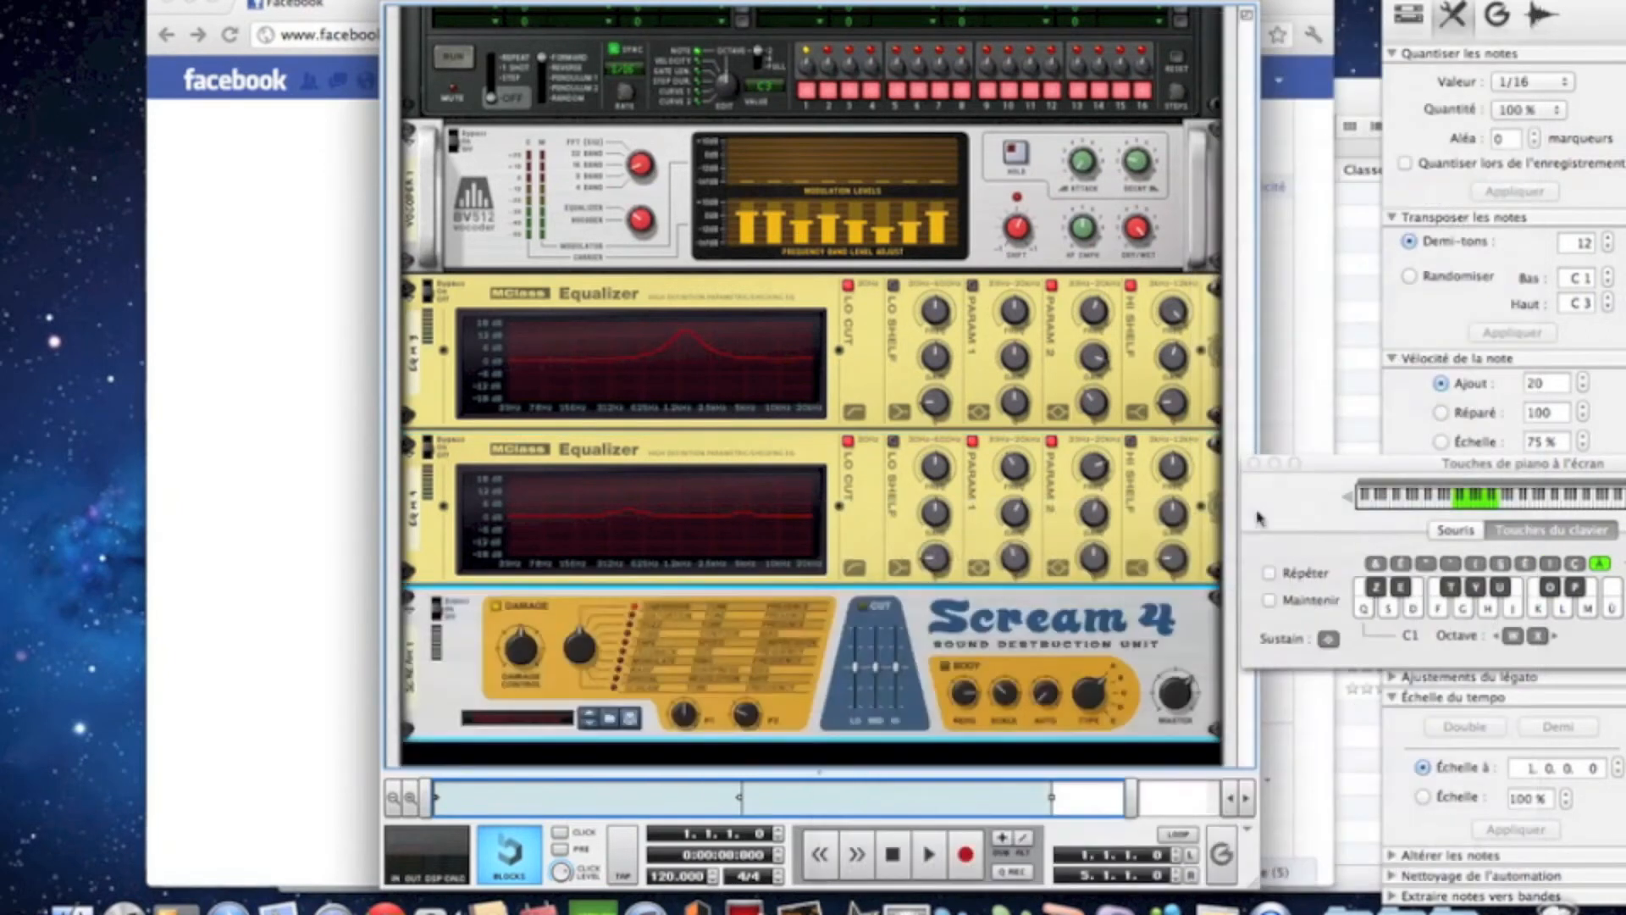
Step: Change the Scream 4's damage type, adjust its damage control, and set Parameter 1 to 96
drag(591, 651, 577, 627)
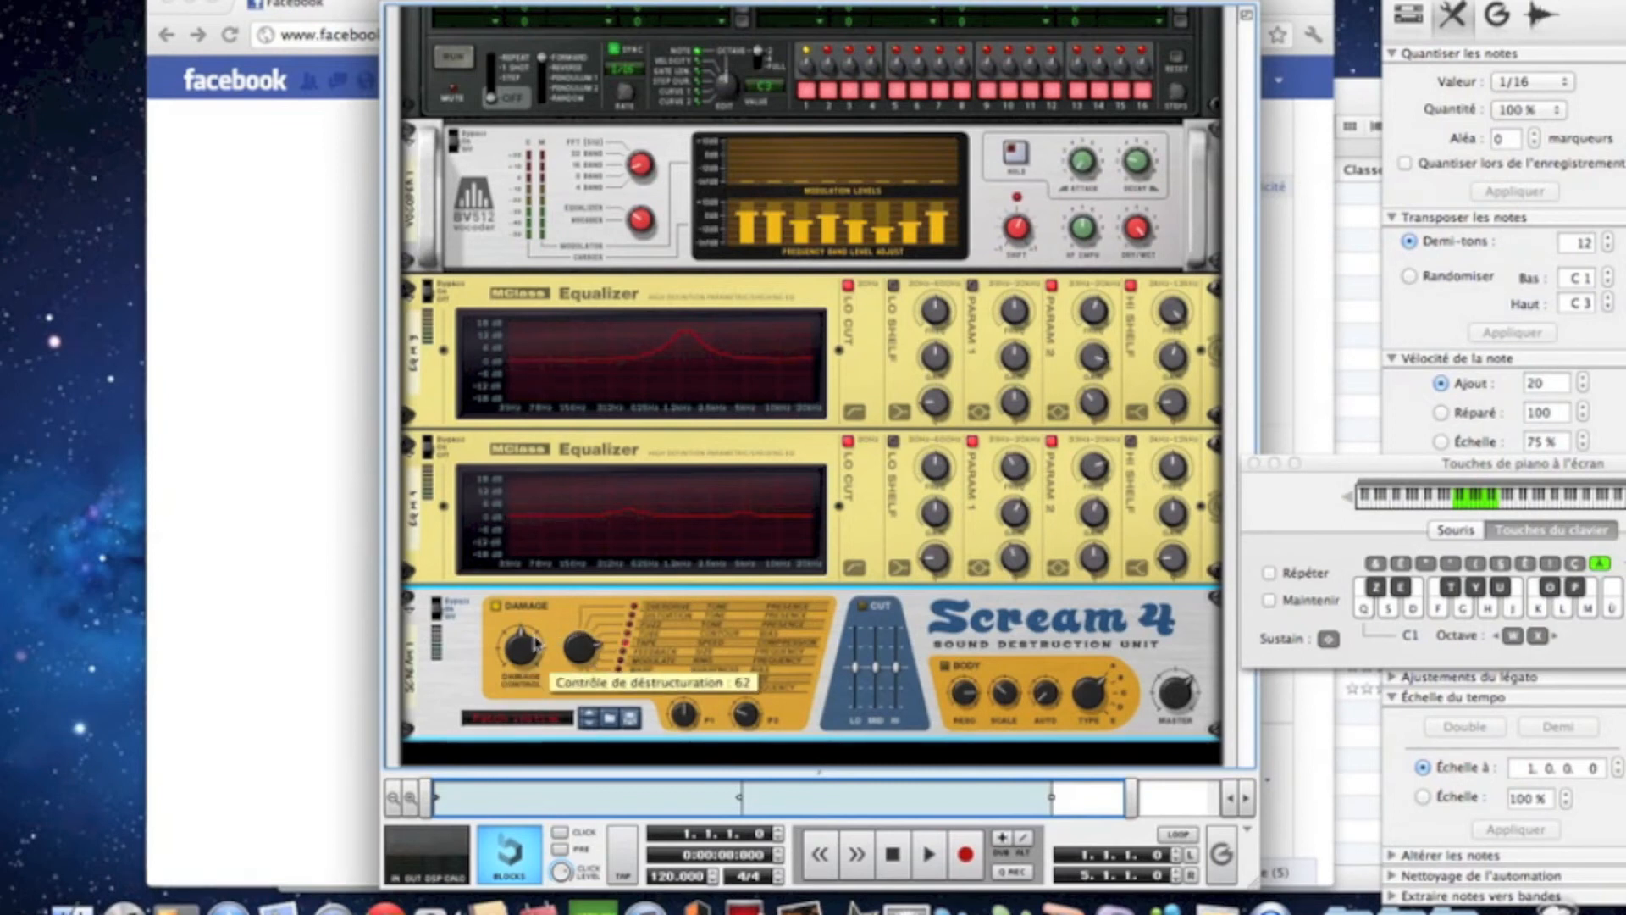
scroll(542, 592, up, 5)
scroll(557, 499, down, 5)
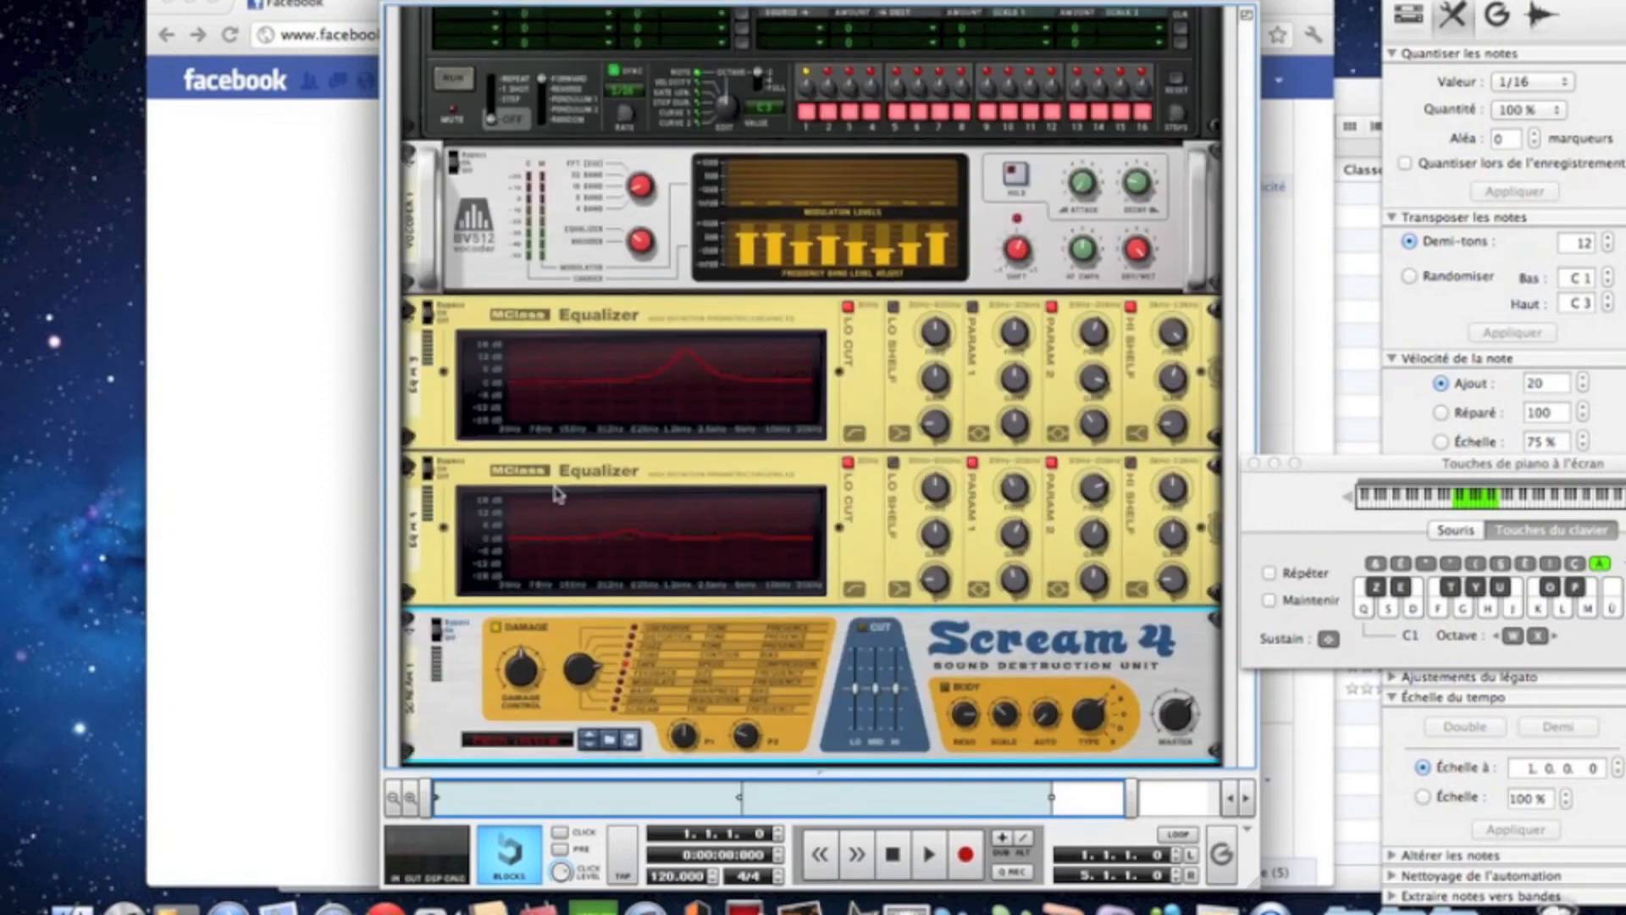
scroll(557, 495, down, 2)
drag(518, 597, 516, 621)
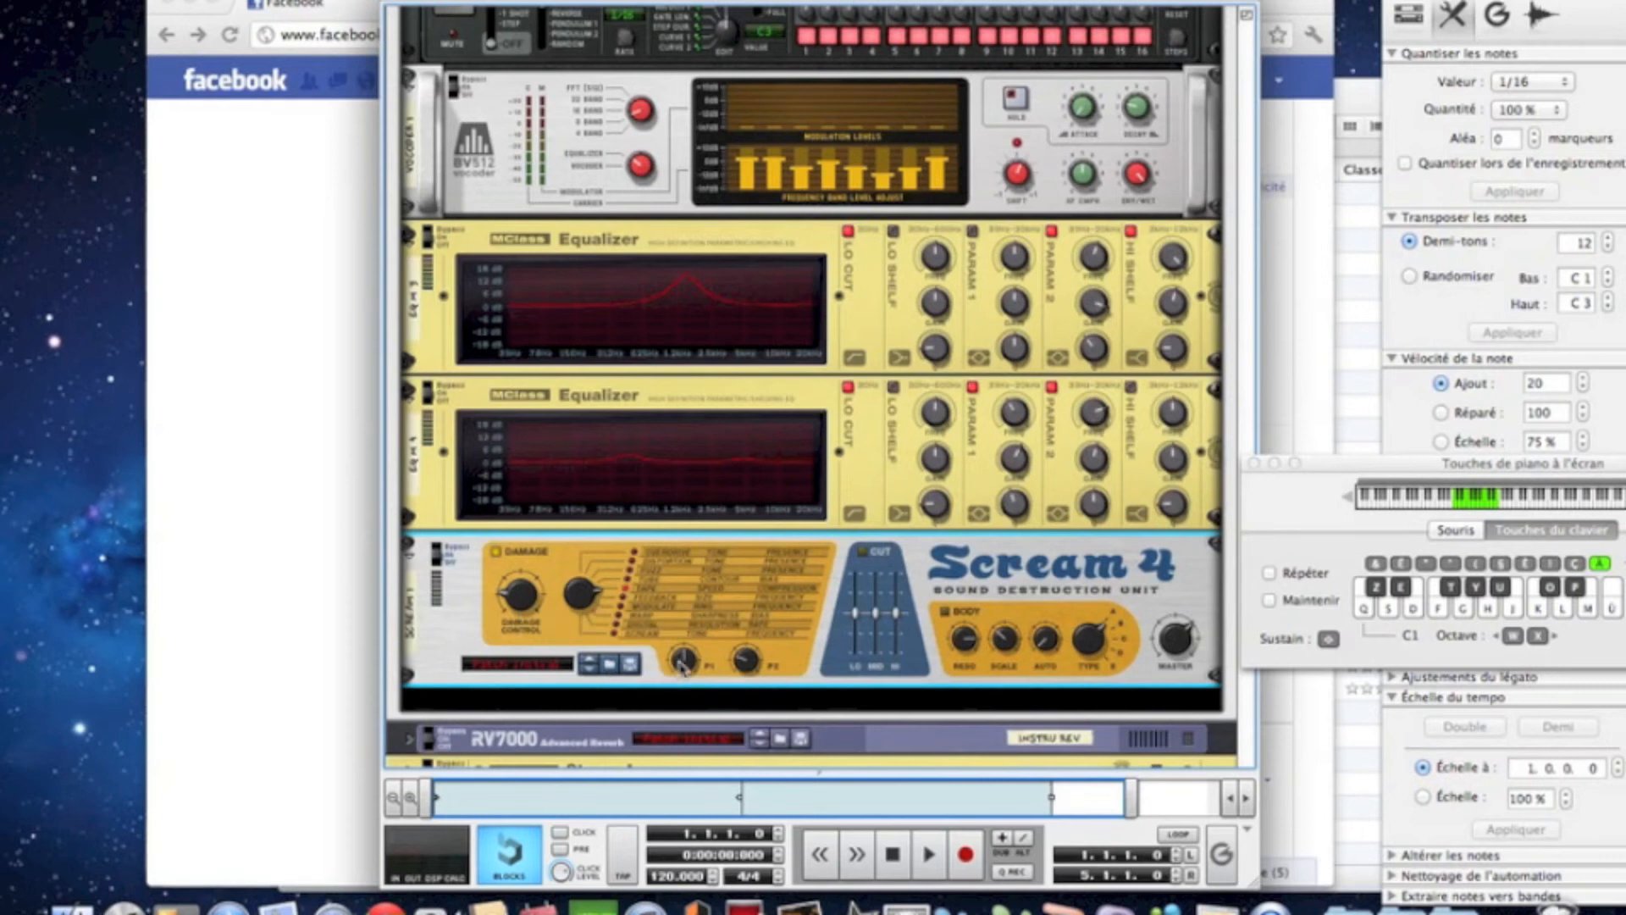
drag(683, 666, 679, 655)
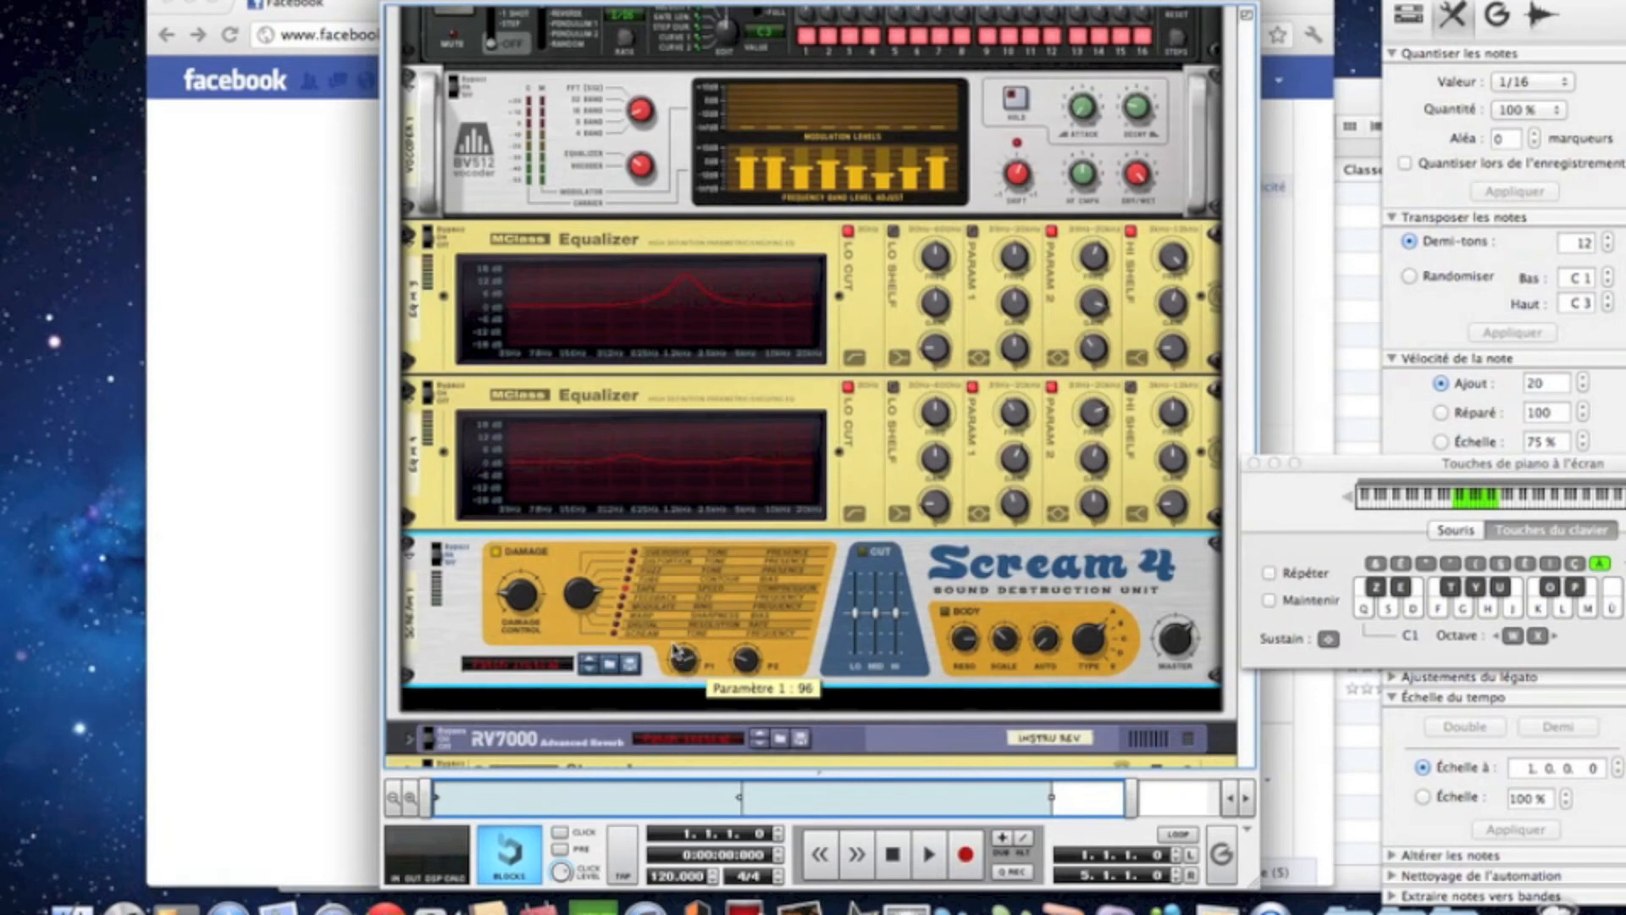
Step: Adjust Parameter 2 on the first Scream 4 and add a second Scream 4 distortion after it
drag(740, 655, 726, 639)
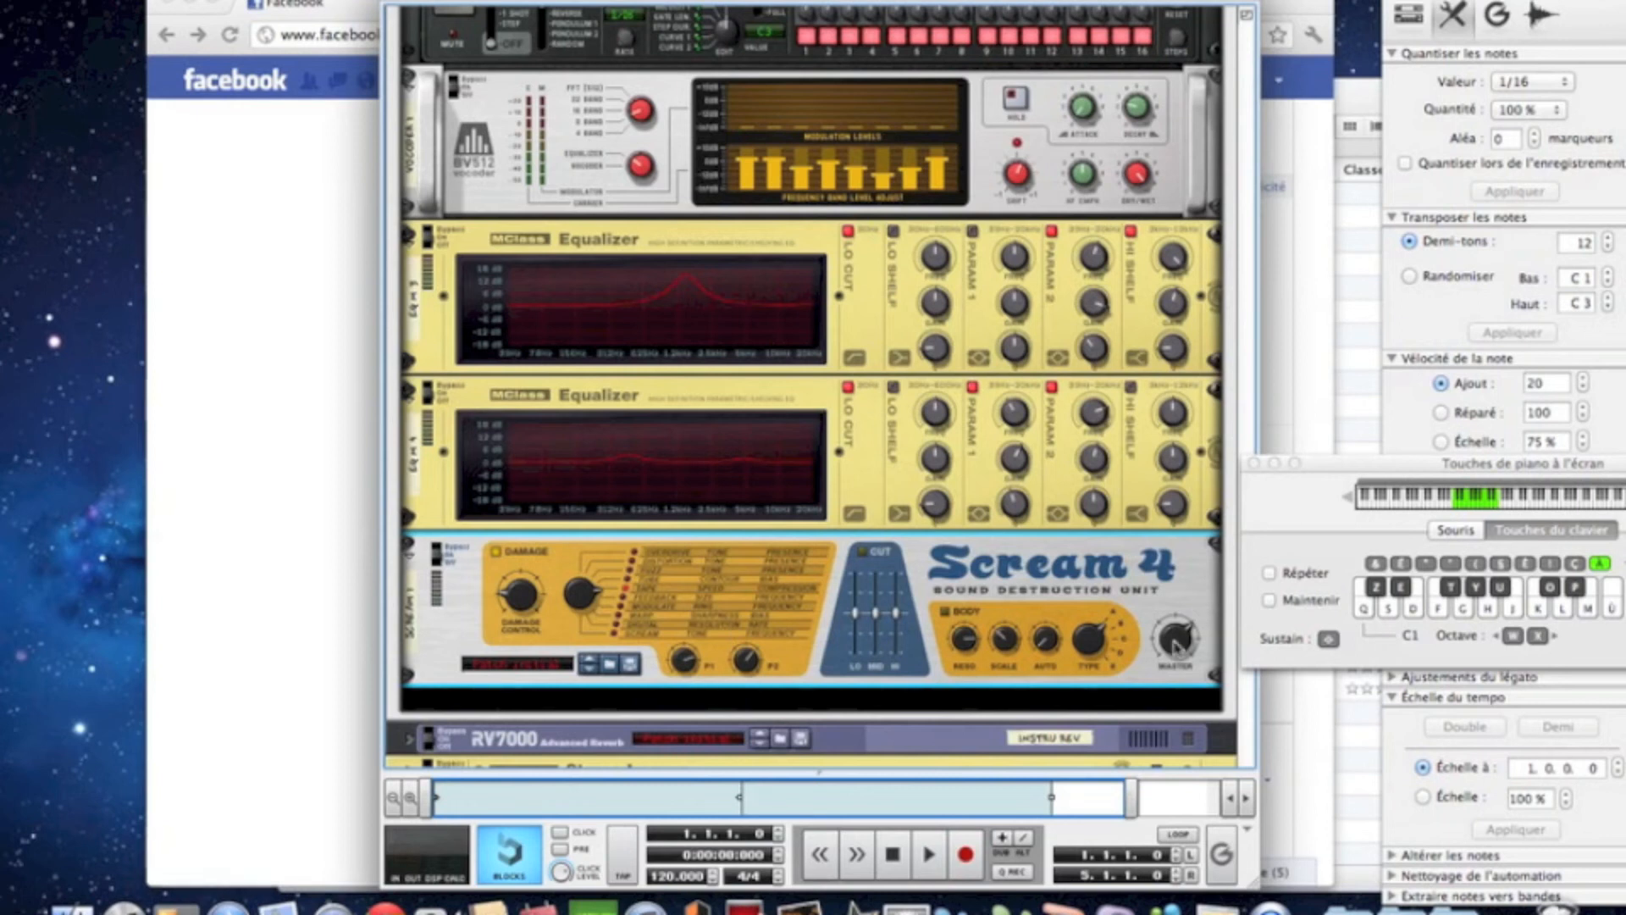
right_click(1167, 574)
mouse_move(1181, 590)
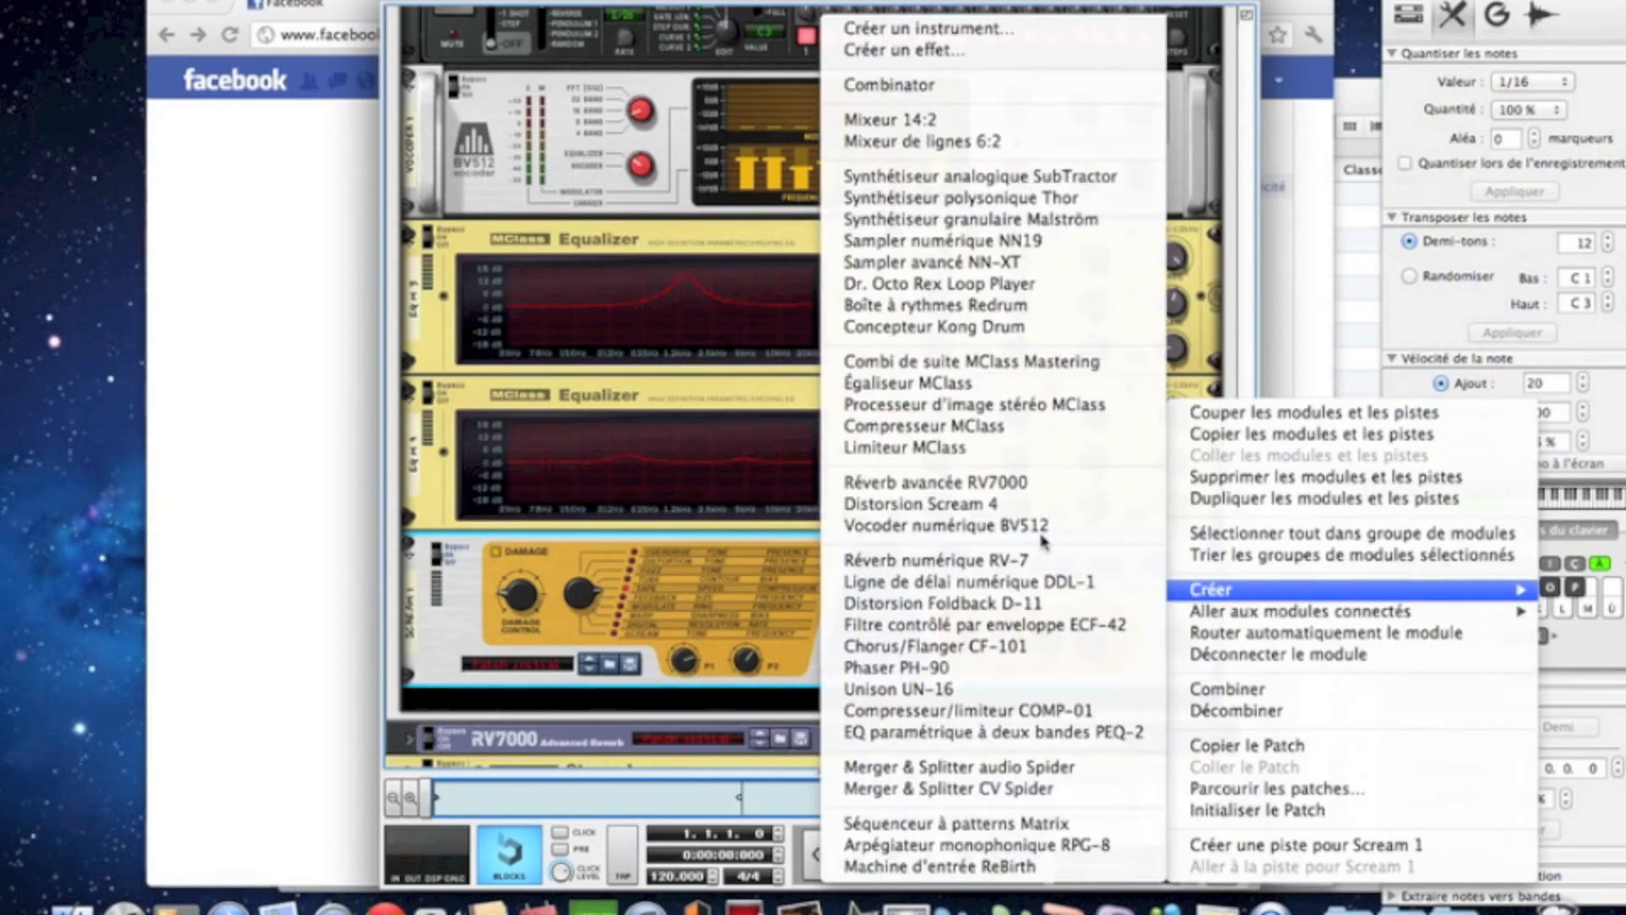
click(1005, 507)
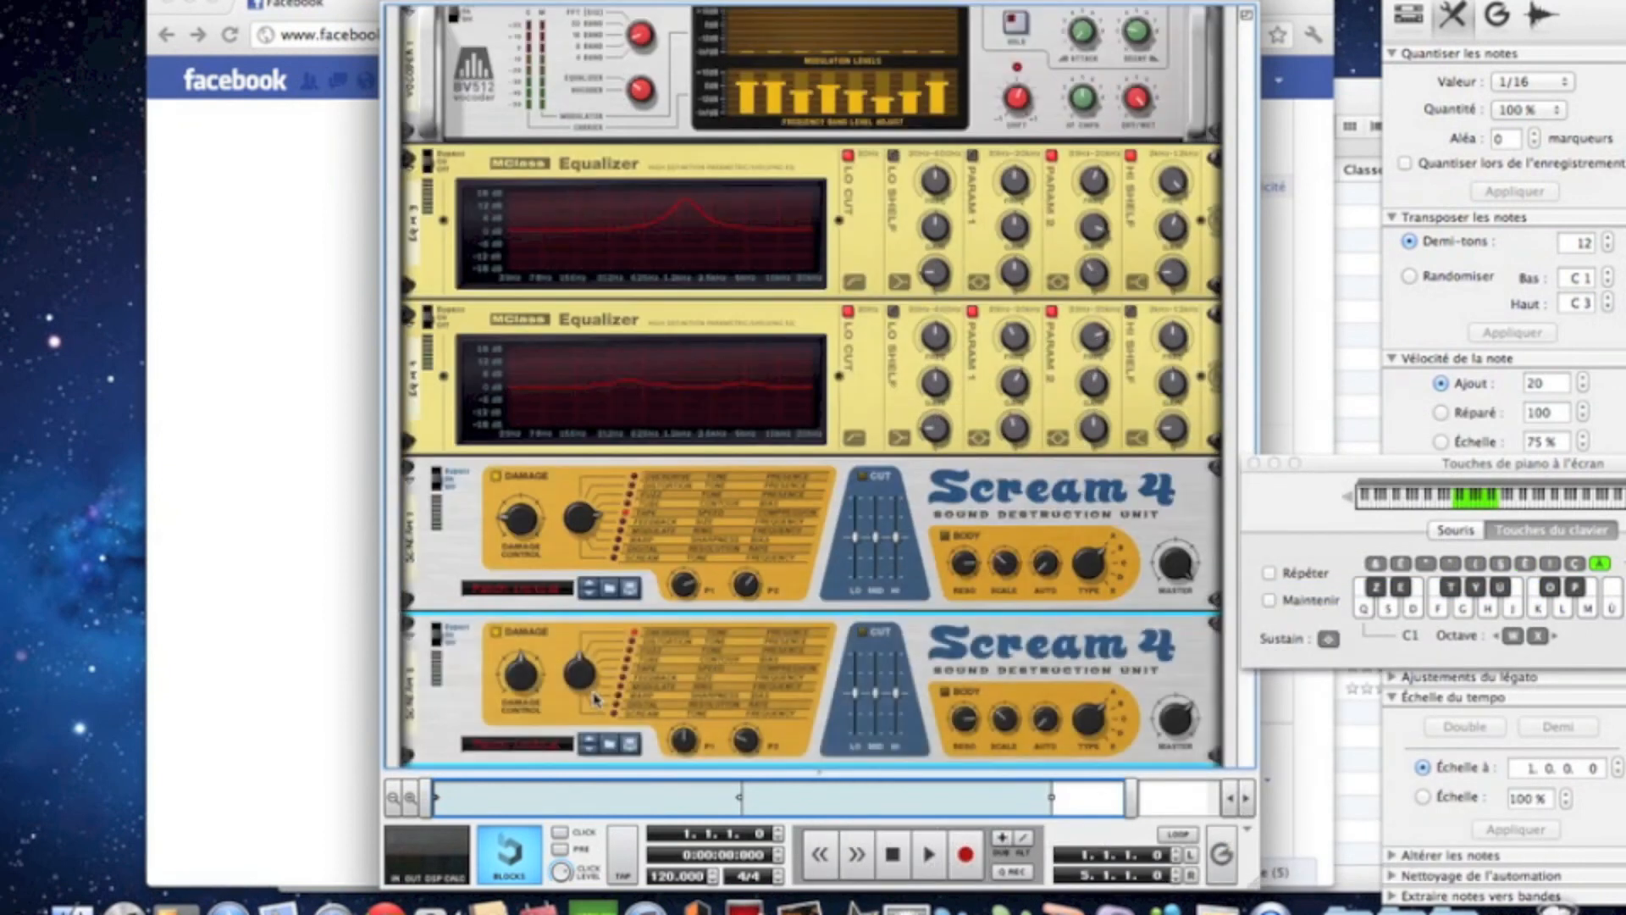
Step: On the second Scream 4, adjust the damage type, damage control and both parameters, and enable Cut with mid at 5 and high at -11
drag(576, 677, 519, 696)
drag(682, 745, 685, 763)
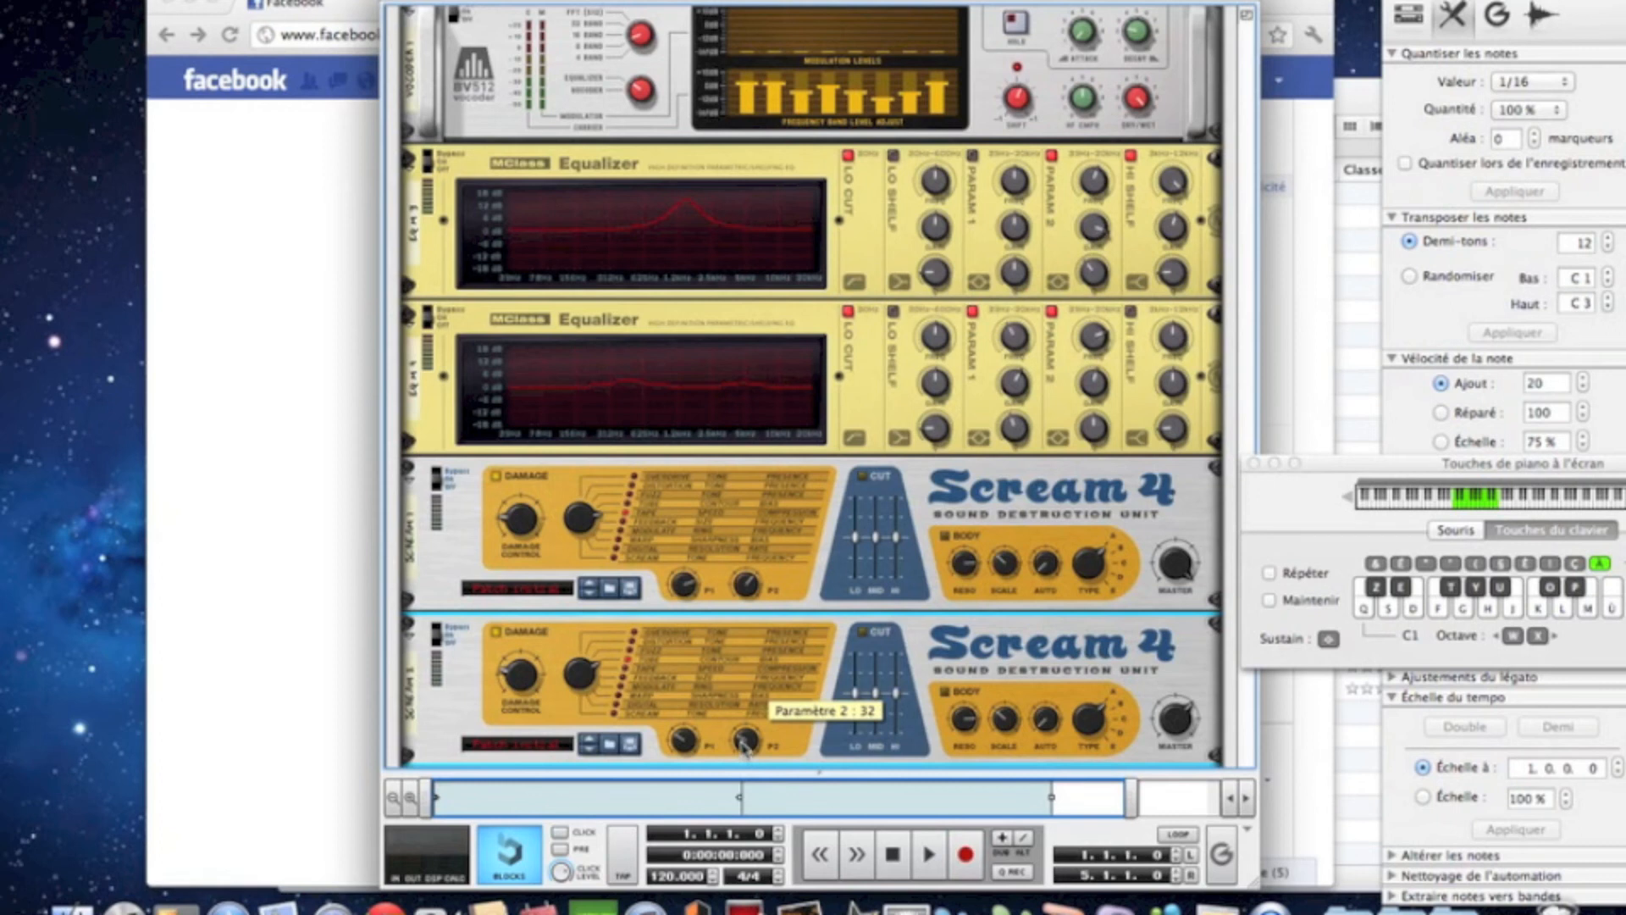
drag(744, 747, 742, 743)
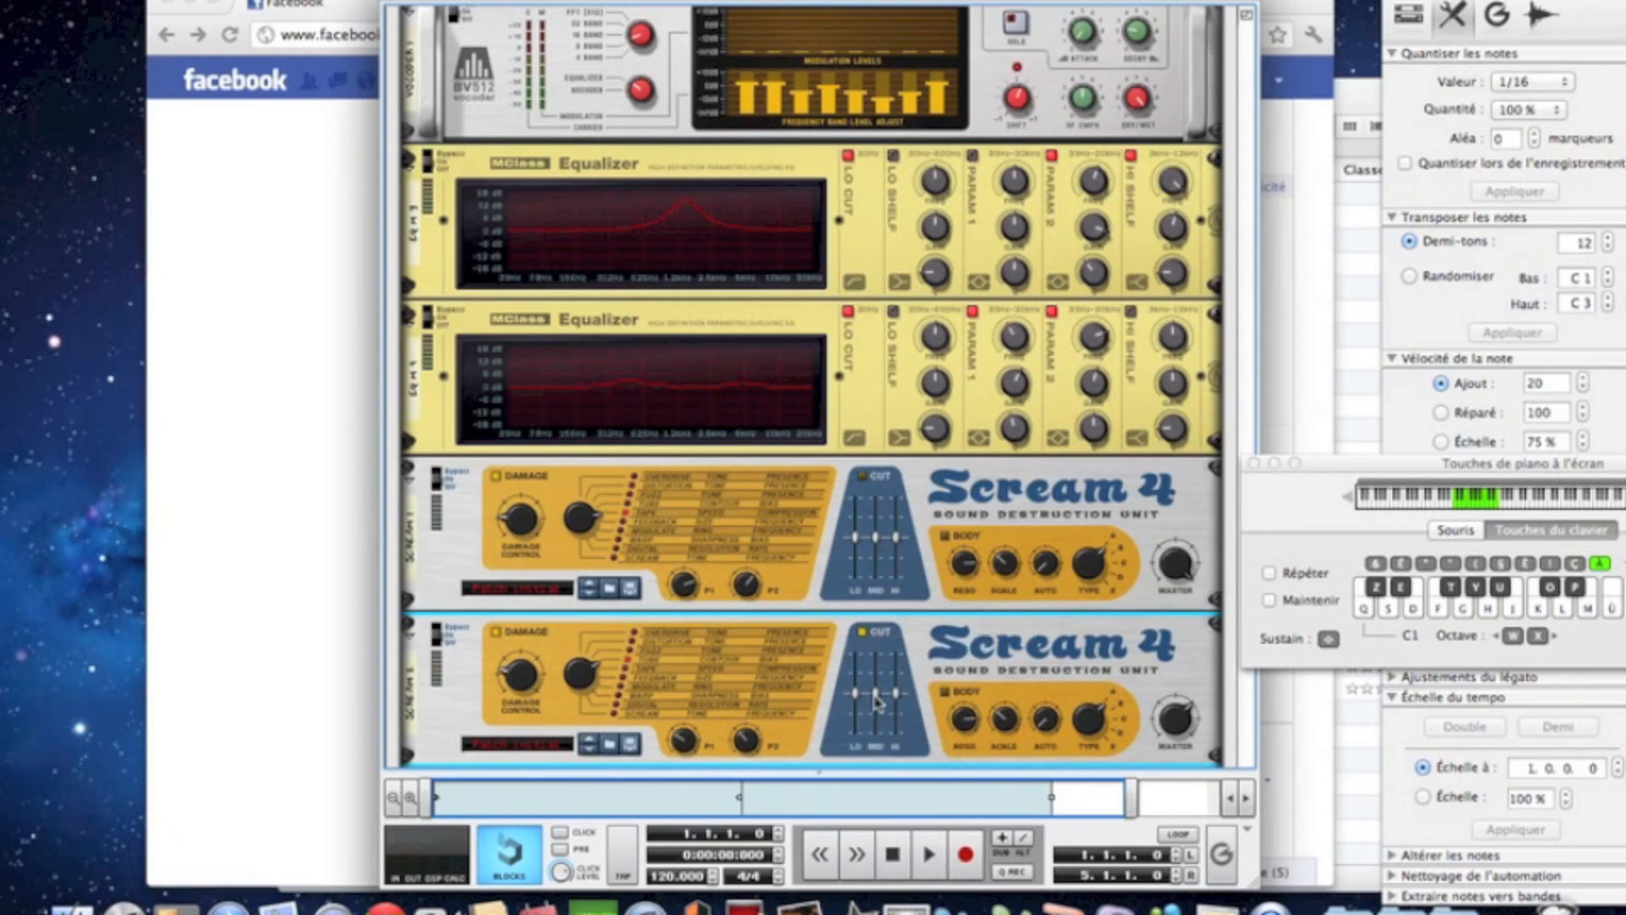
drag(877, 701, 877, 693)
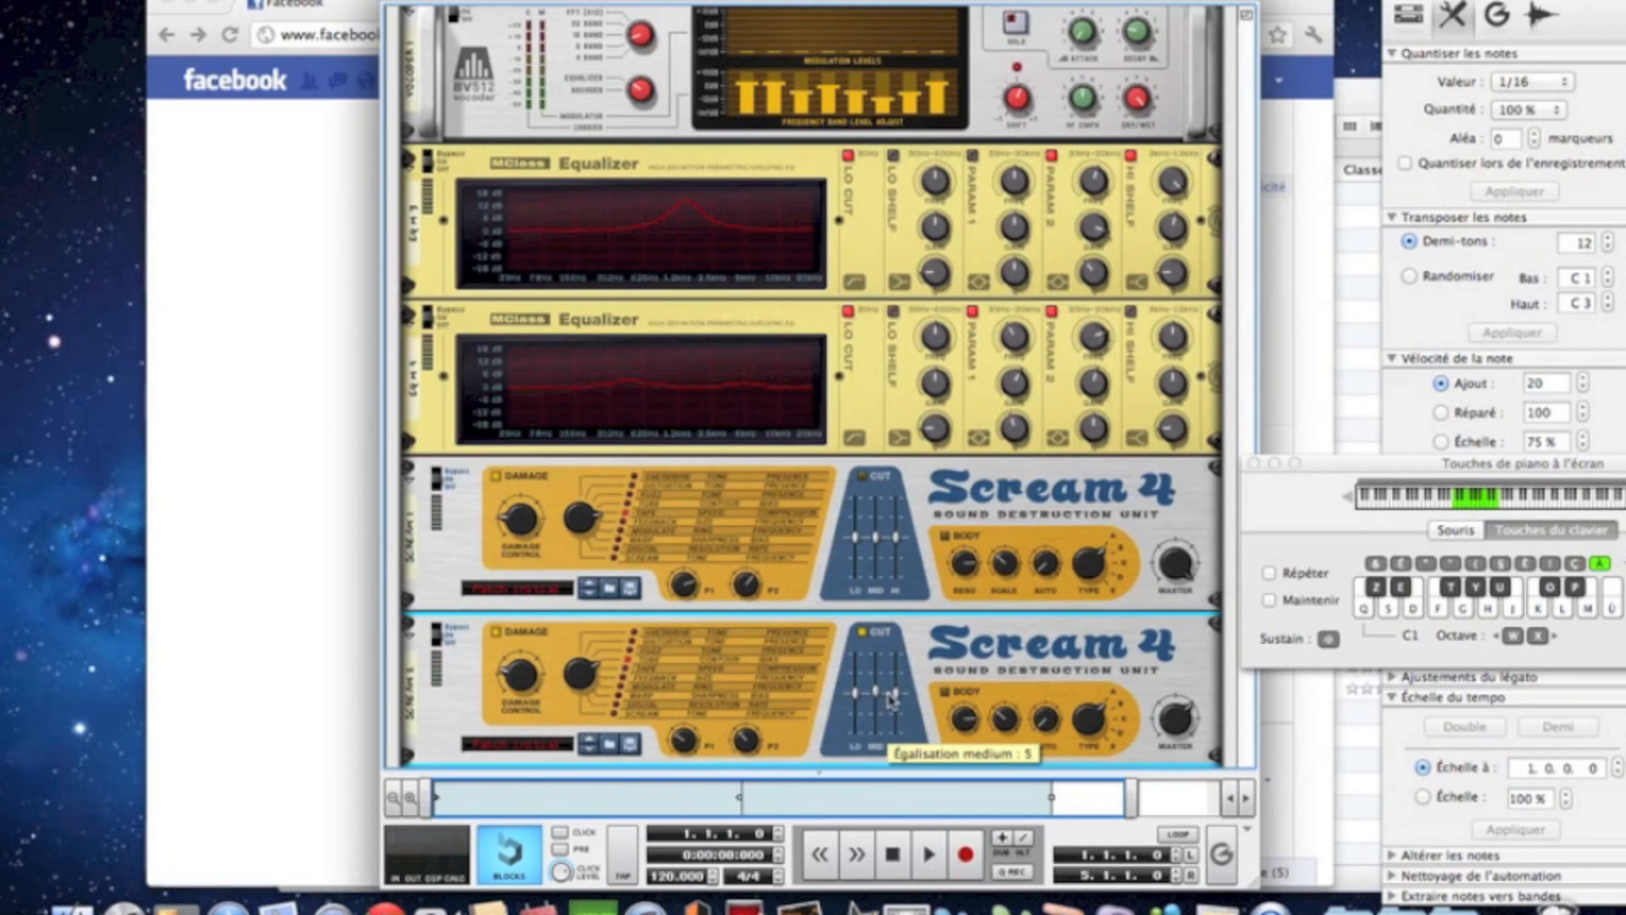
drag(893, 701, 897, 711)
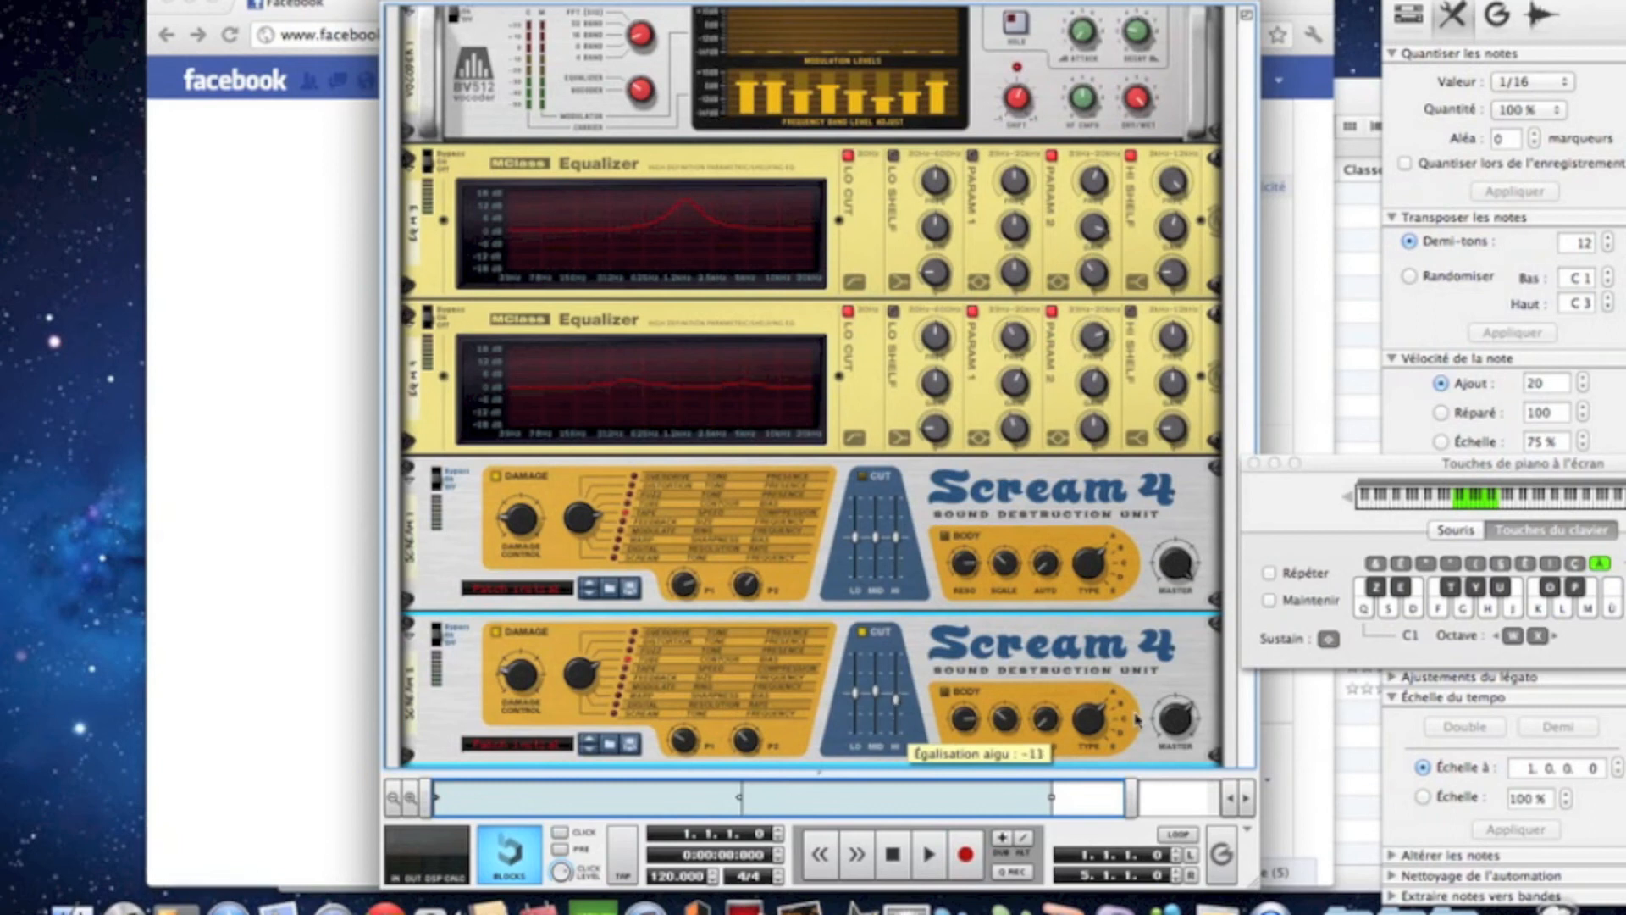
Step: Add an MClass Maximizer after the second Scream 4
scroll(1007, 637, down, 2)
scroll(1006, 637, down, 5)
scroll(843, 521, up, 8)
scroll(843, 521, down, 8)
right_click(843, 521)
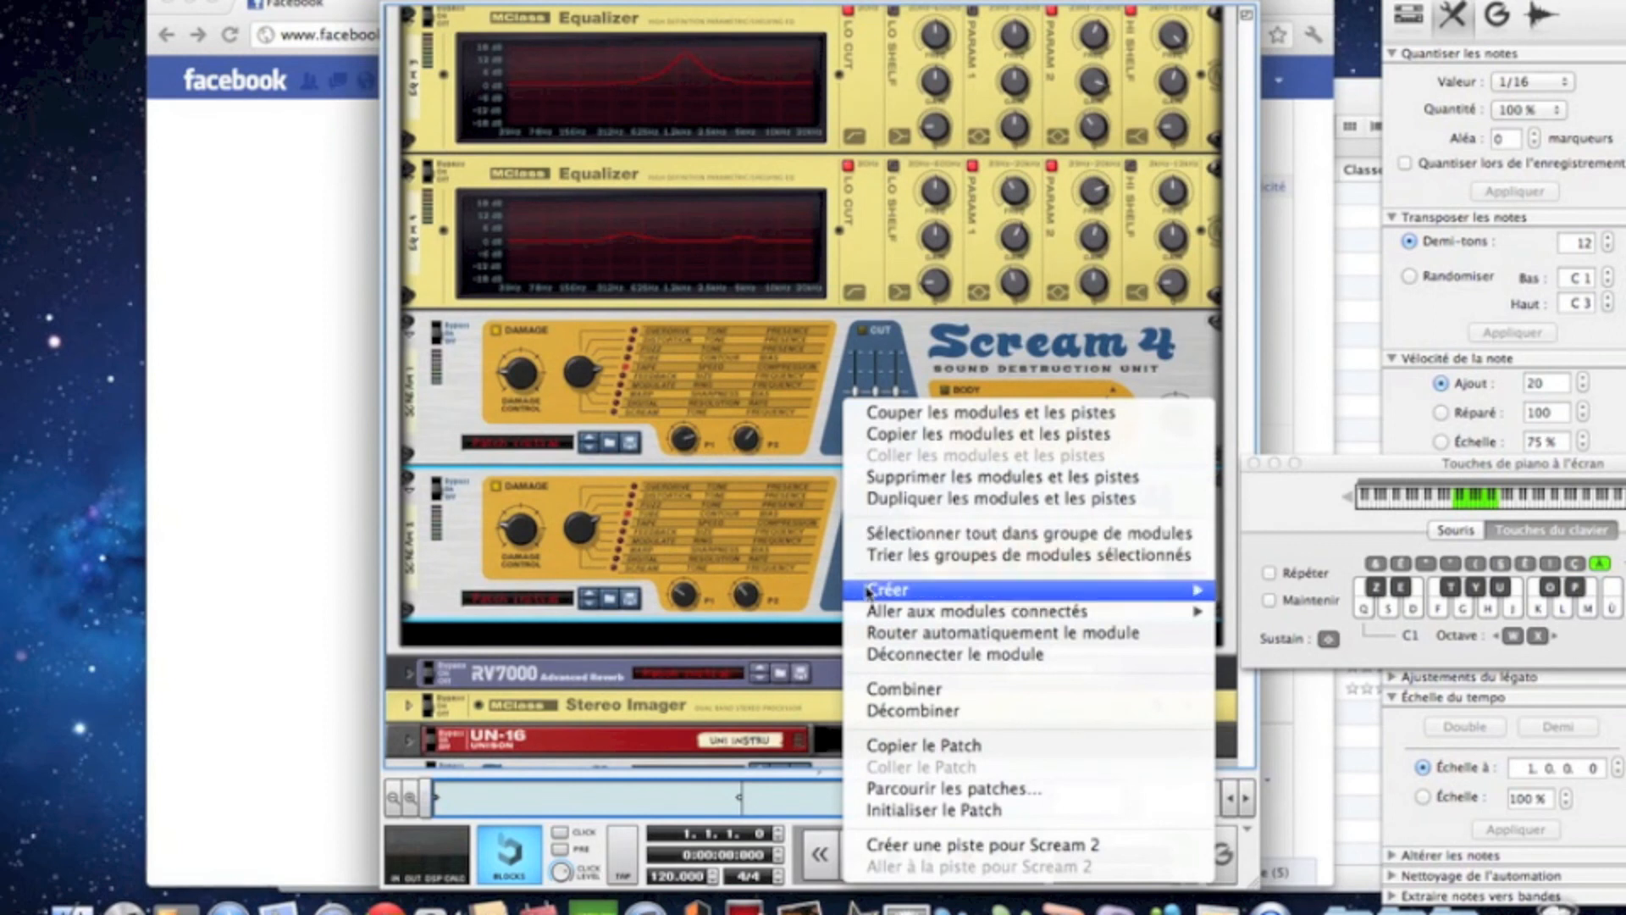
mouse_move(1114, 590)
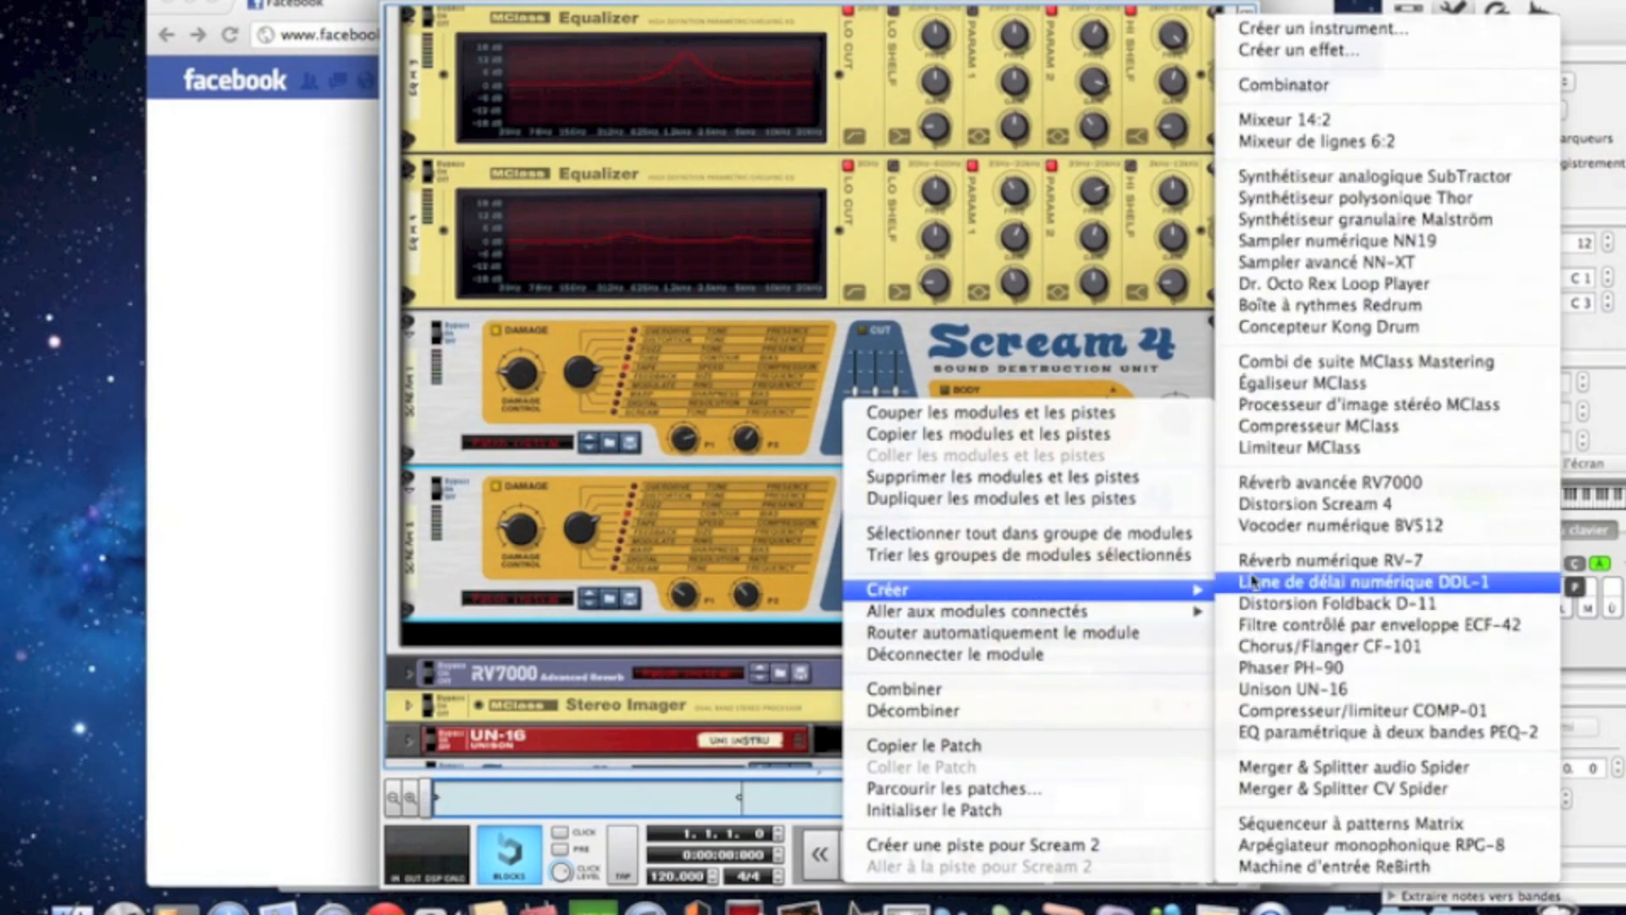
click(1301, 448)
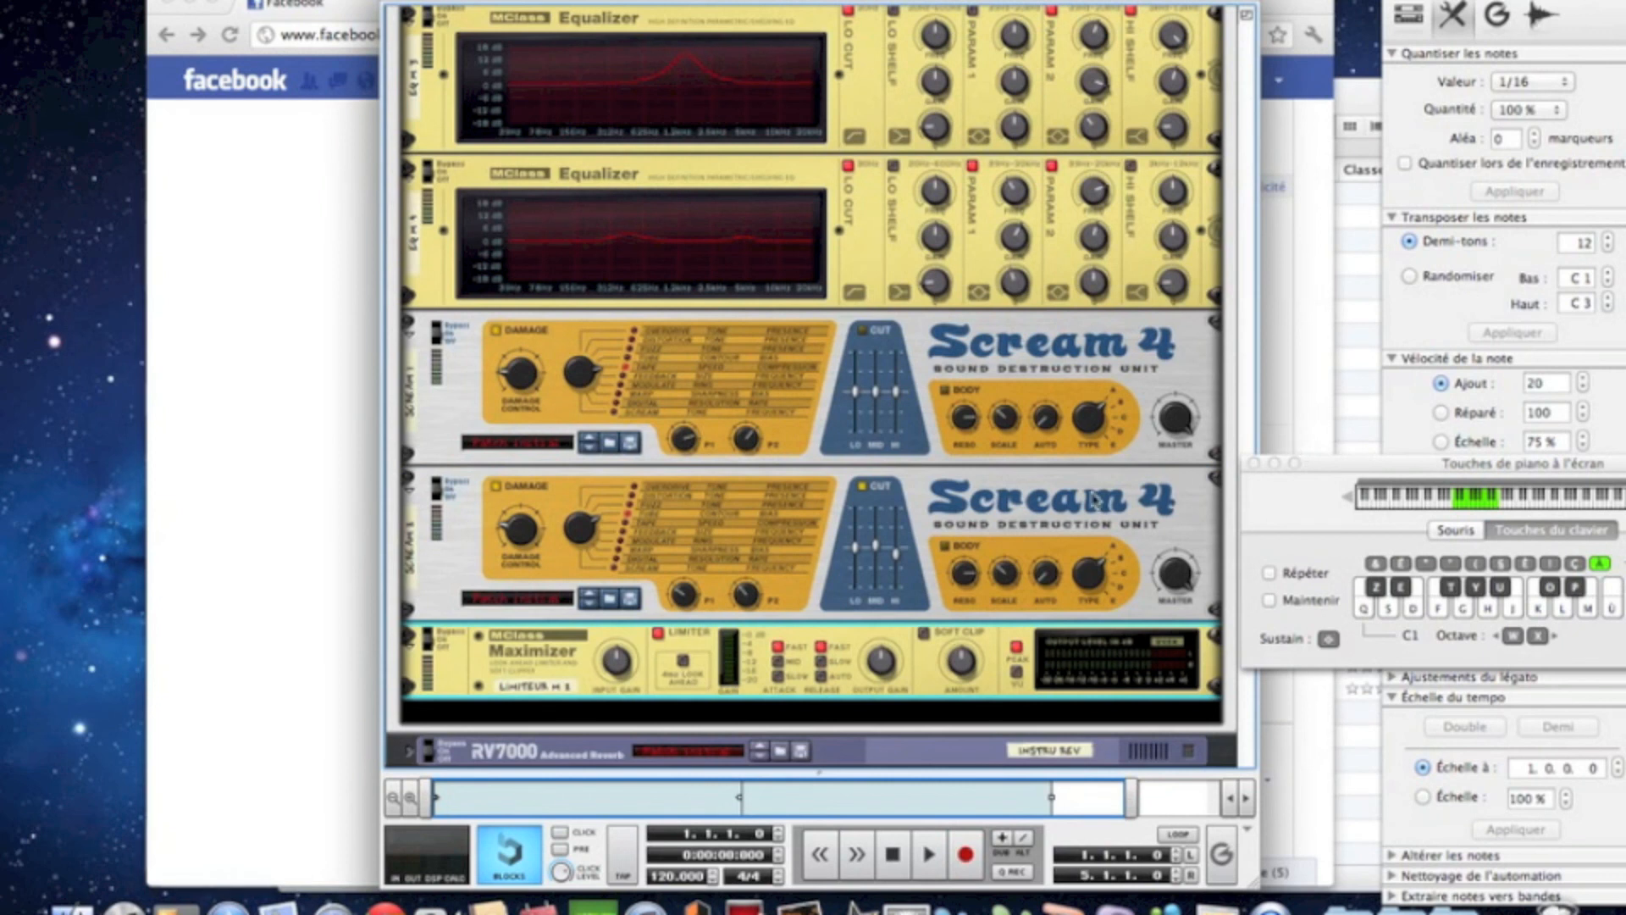
Step: Enable the Maximizer's 4 ms Look Ahead and Soft Clip, and play a few notes to audition the sound
click(683, 659)
click(924, 632)
key(f)
key(s)
key(s)
Step: Review the whole device chain from the Thor synthesizer through the vocoder, equalizers and Scream 4 units to the Maximizer
scroll(803, 512, up, 5)
scroll(803, 515, down, 5)
scroll(802, 515, up, 7)
scroll(803, 515, up, 5)
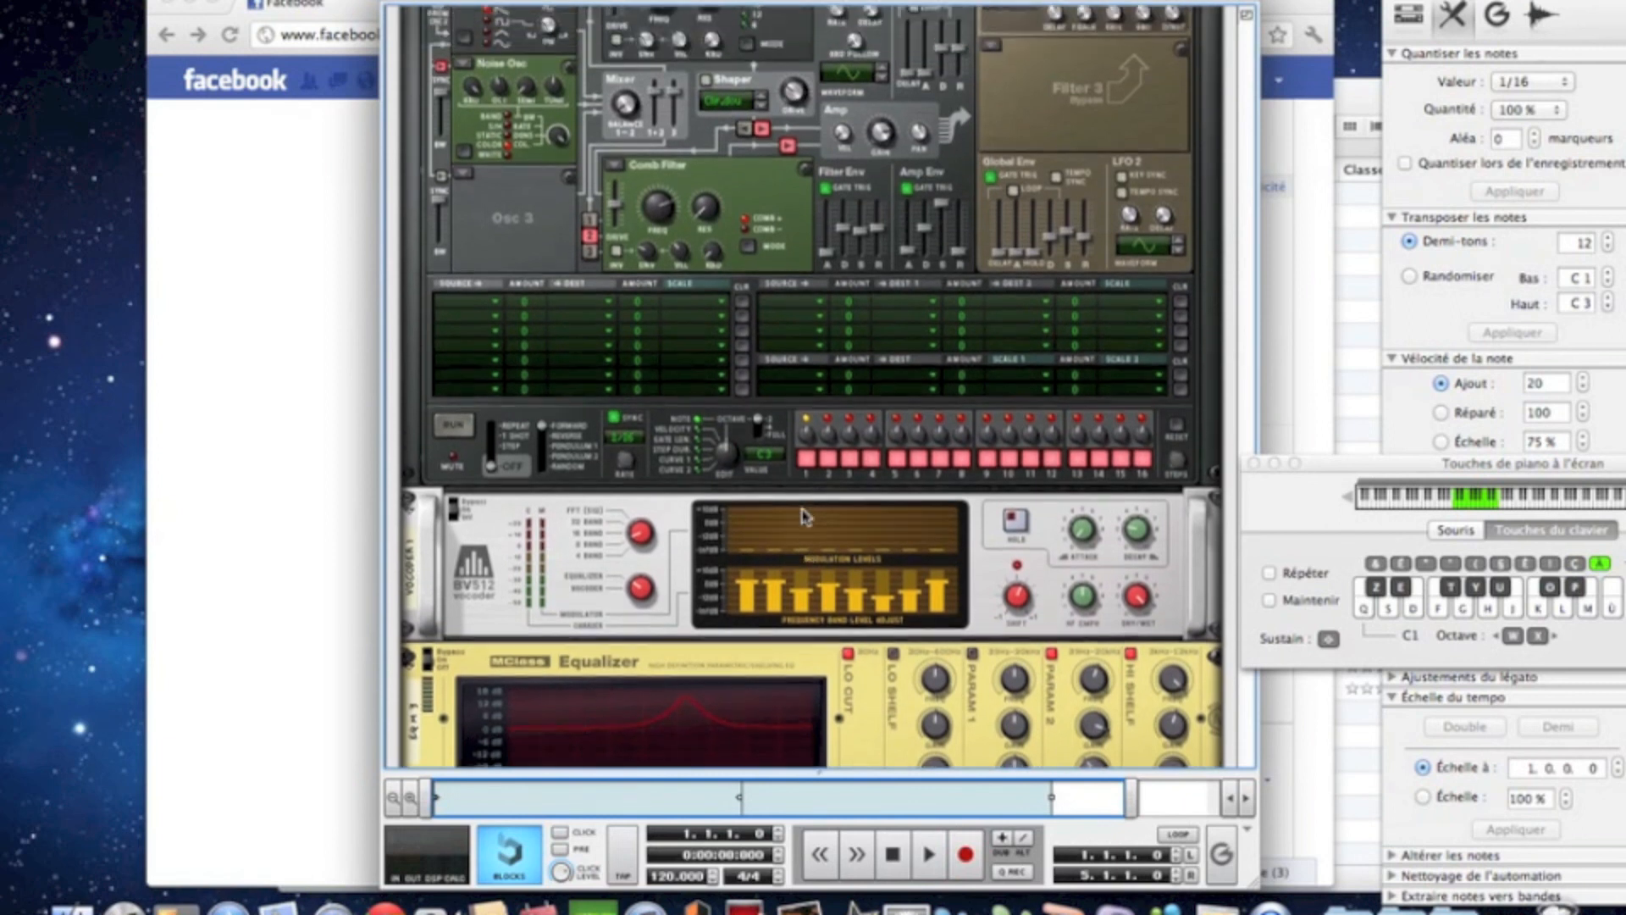
scroll(803, 512, up, 2)
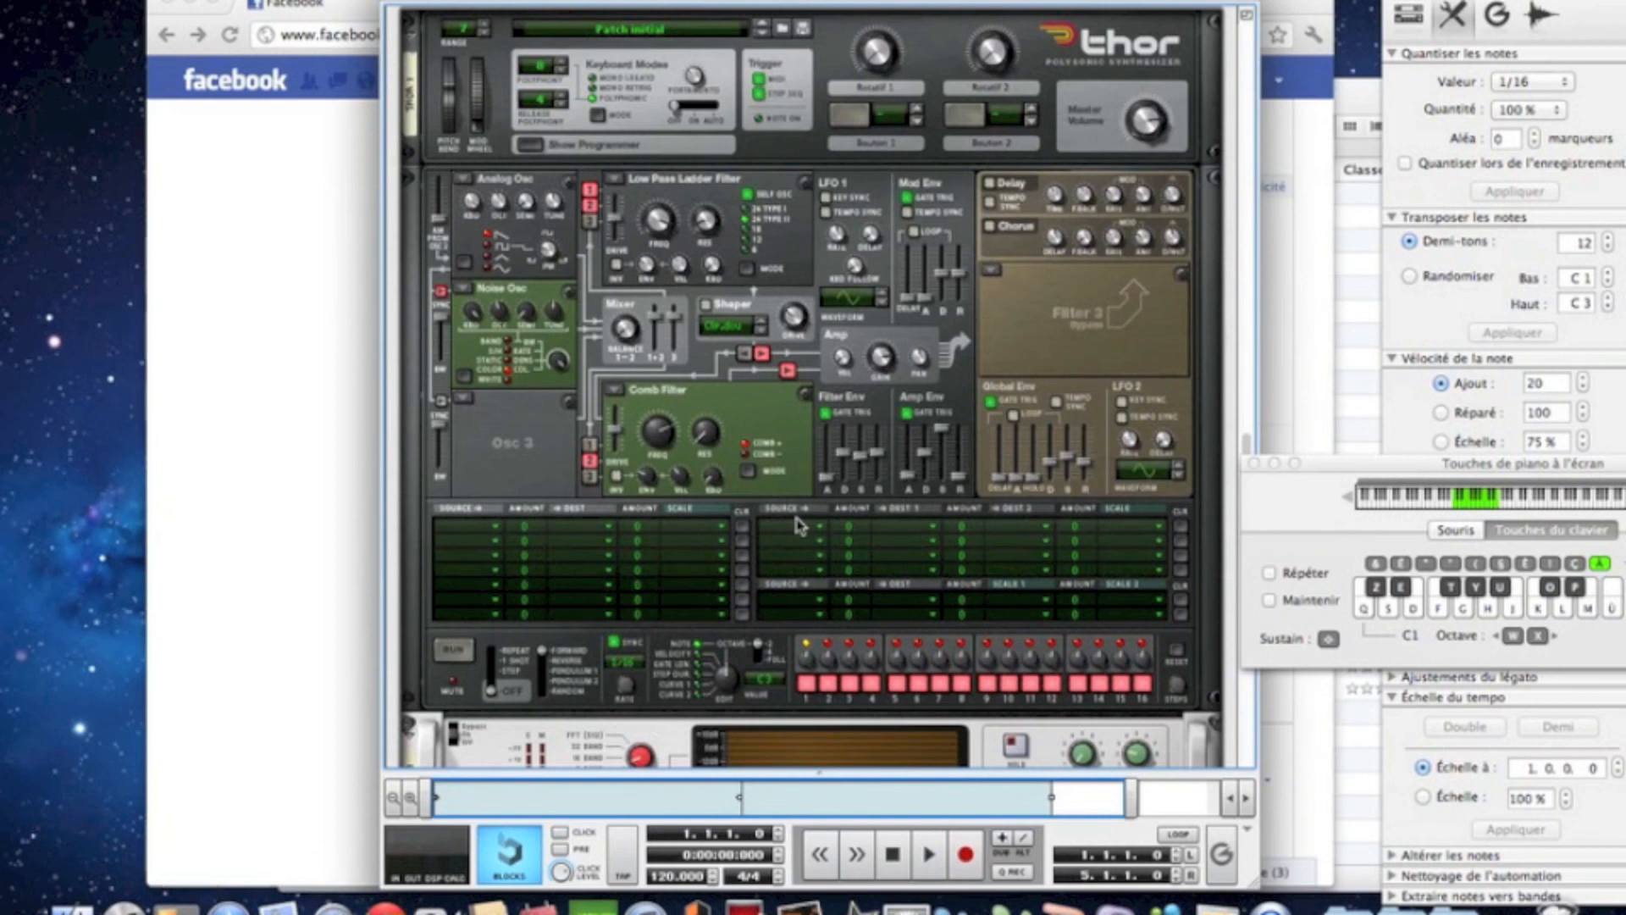
scroll(798, 525, down, 10)
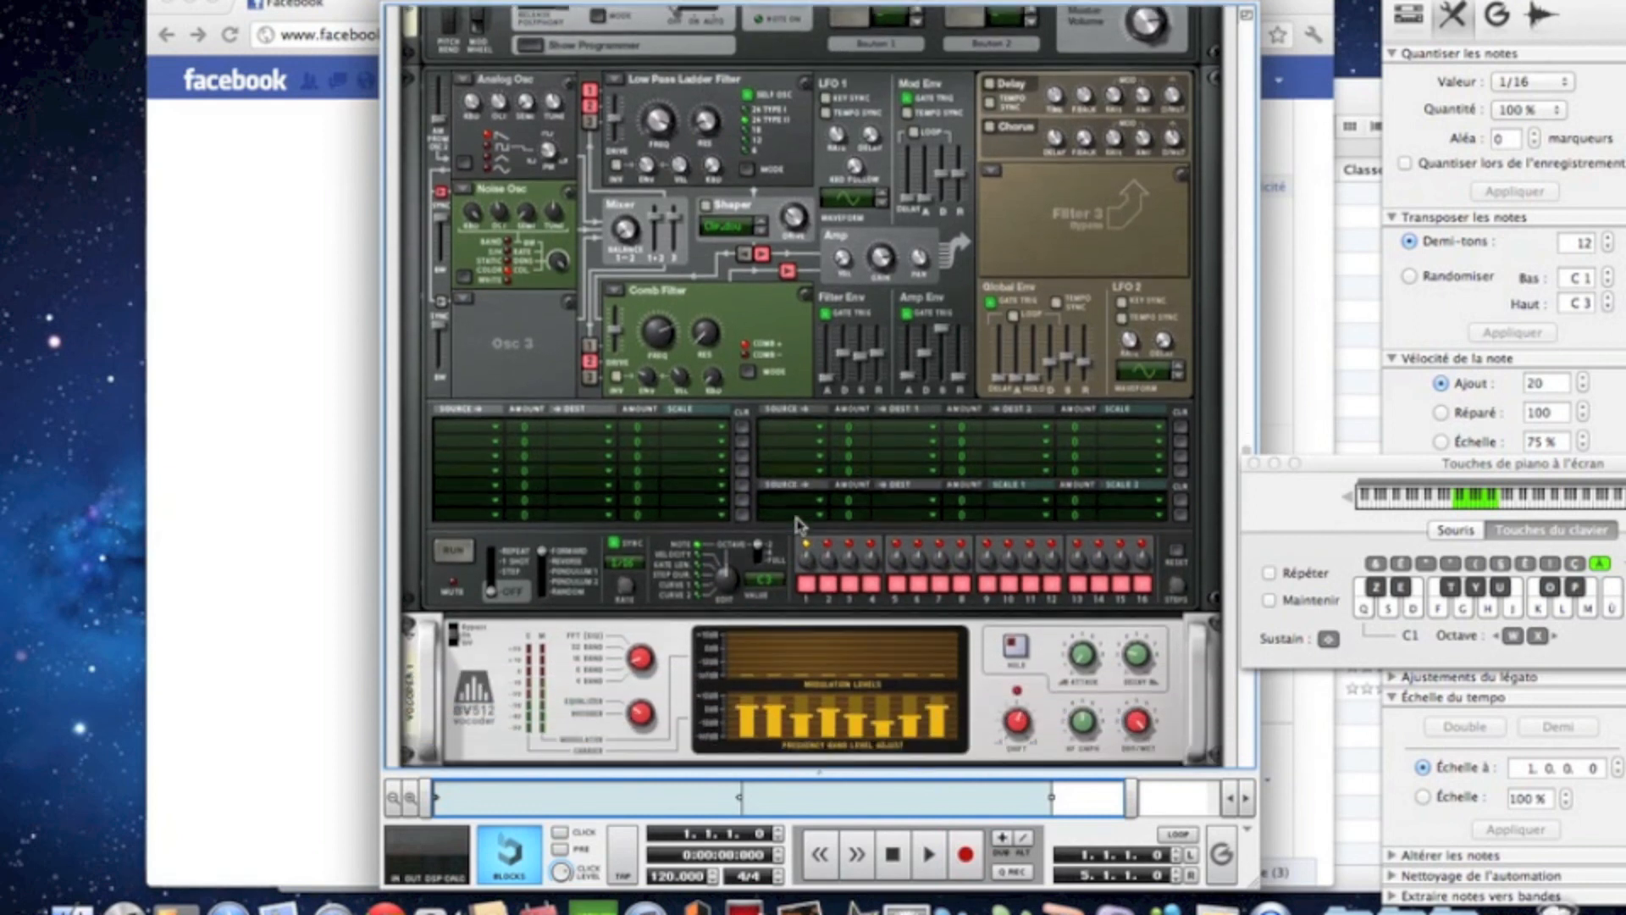
scroll(799, 525, down, 8)
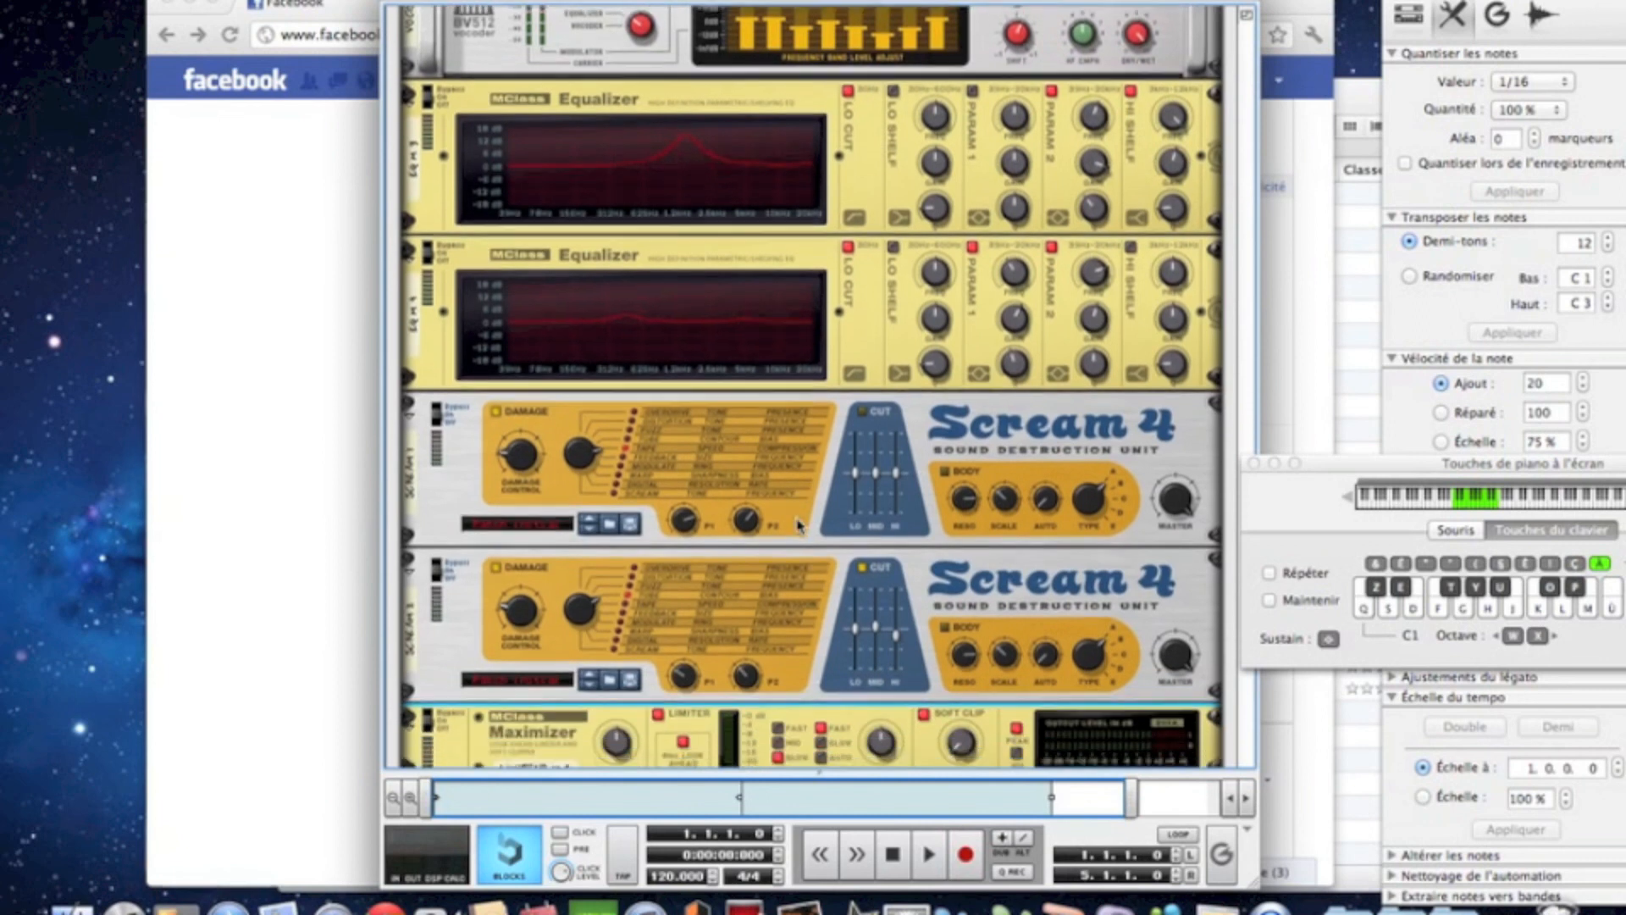
scroll(799, 538, up, 3)
scroll(798, 539, up, 1)
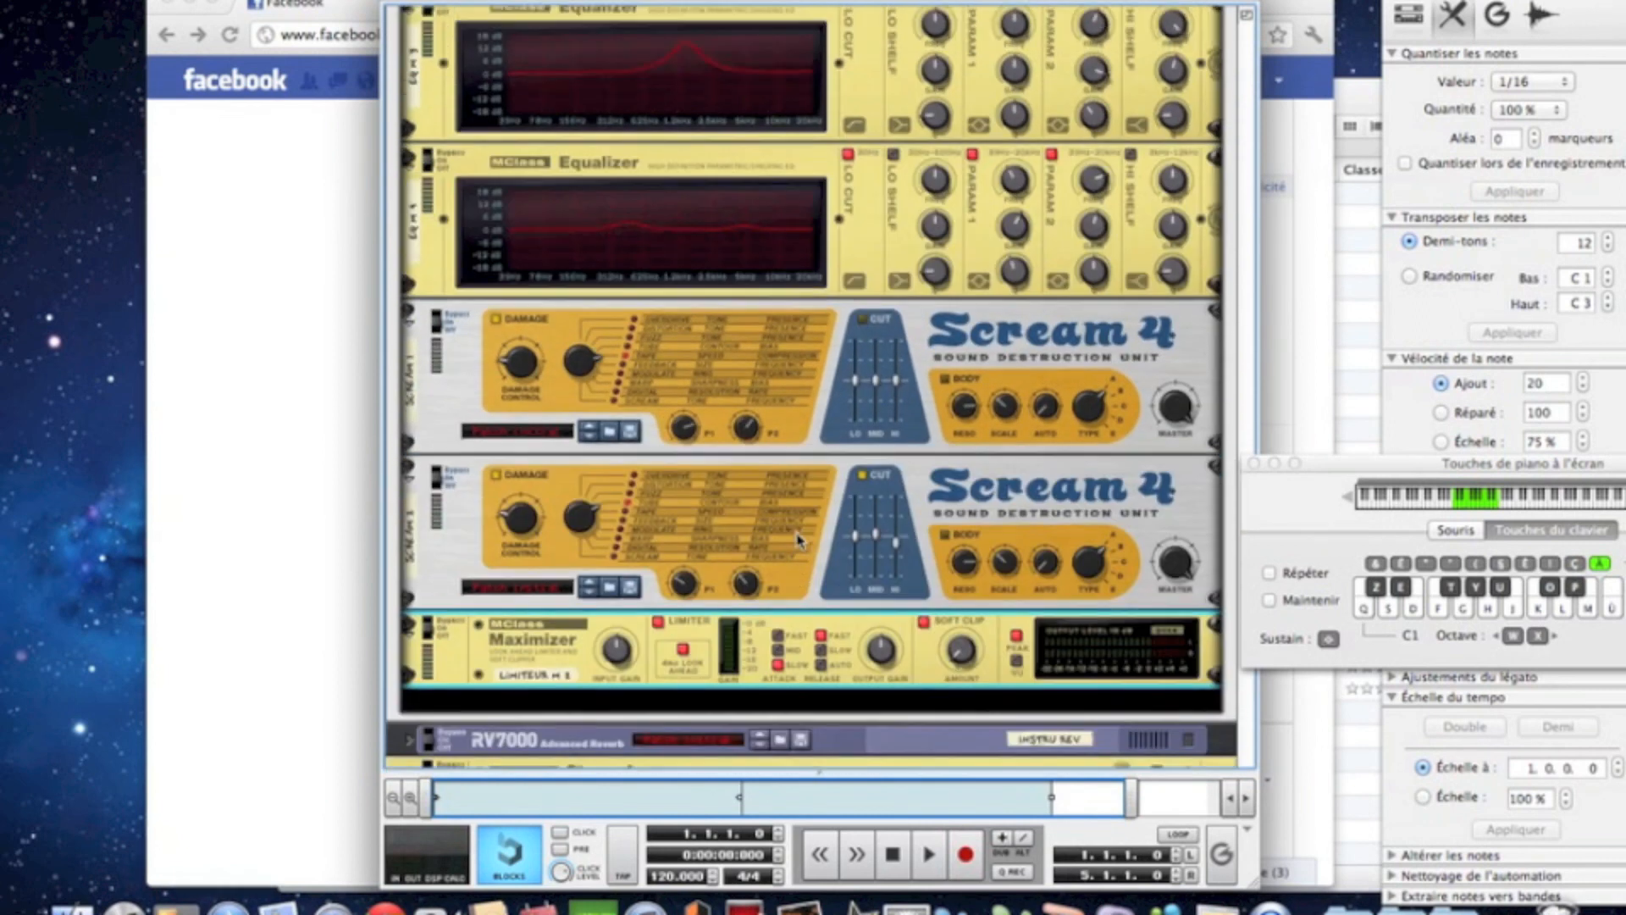
scroll(799, 540, up, 1)
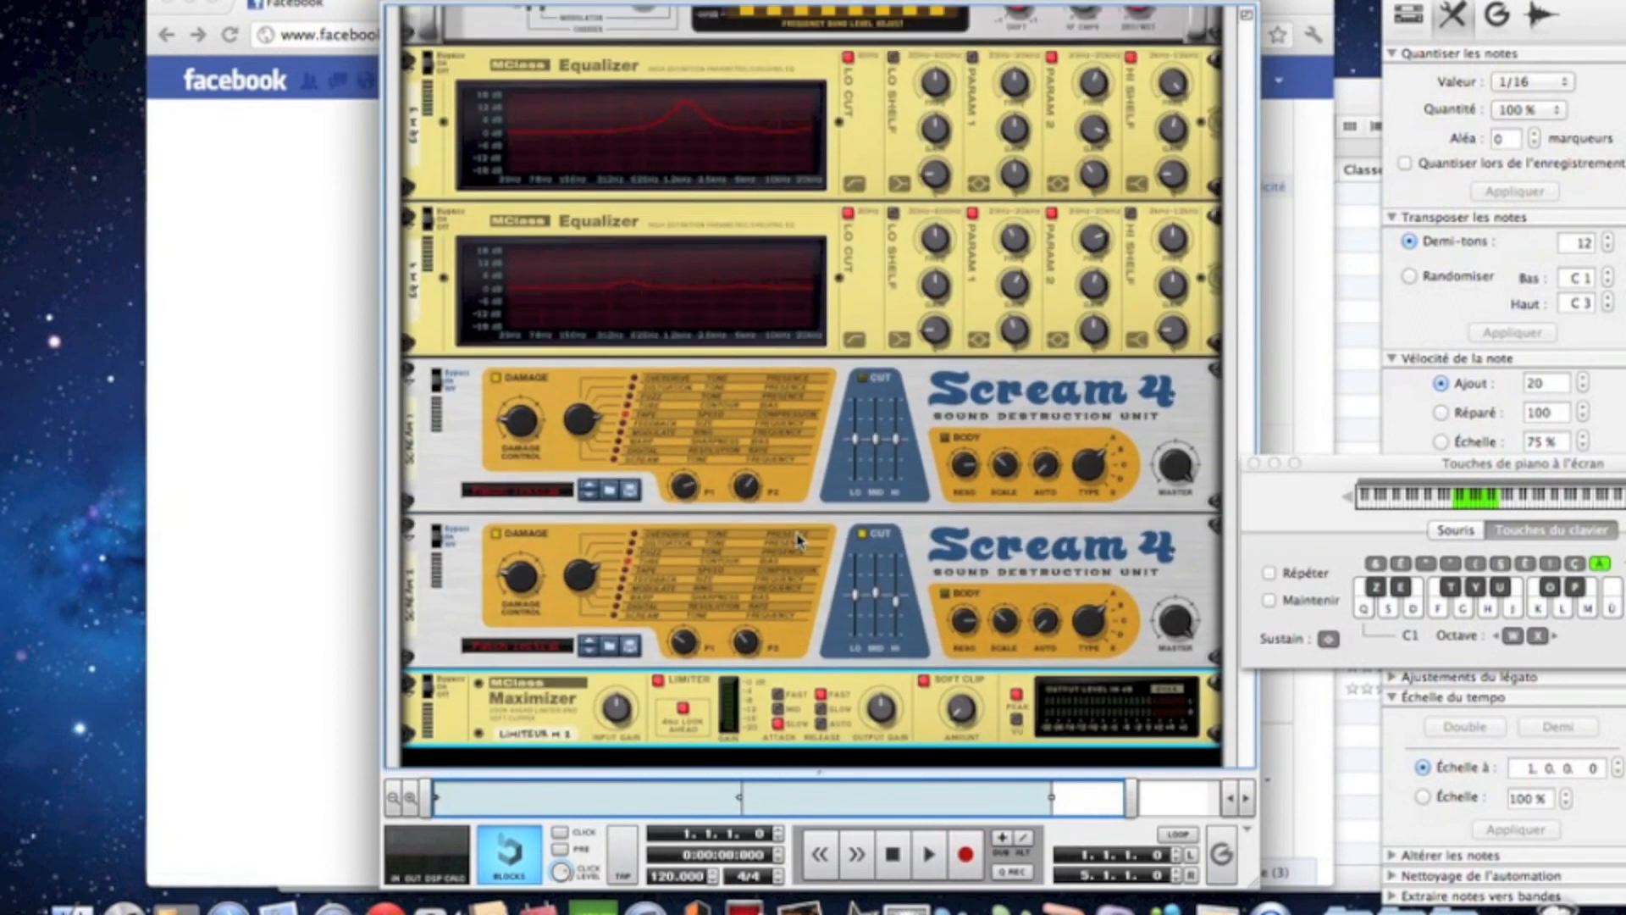
scroll(798, 540, up, 4)
scroll(799, 539, down, 4)
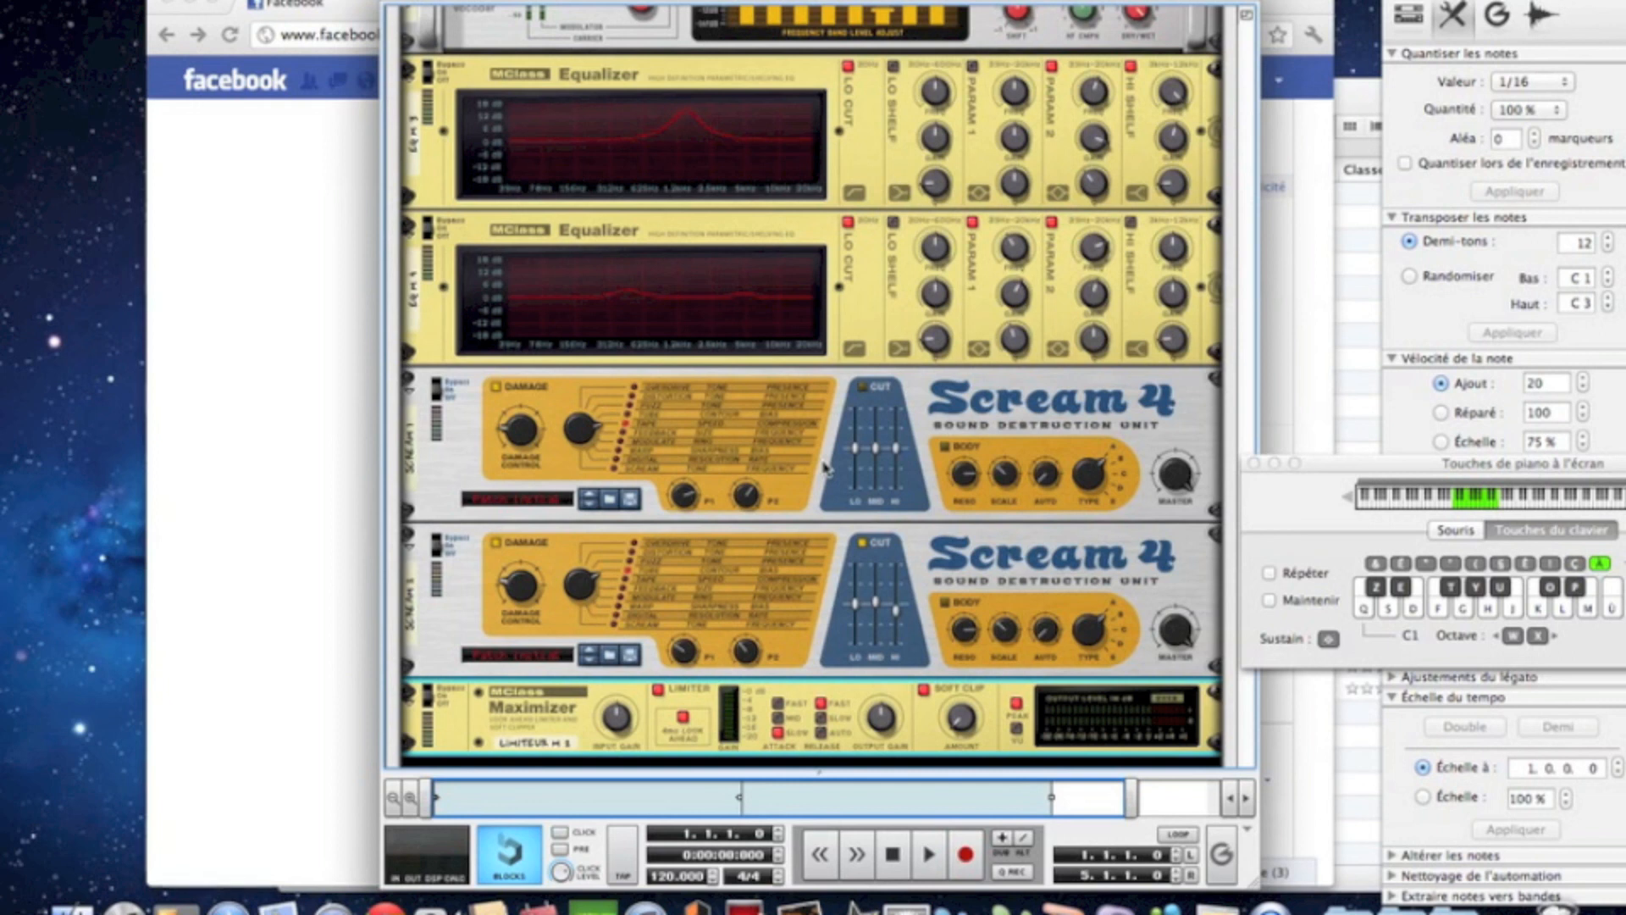
scroll(826, 468, up, 5)
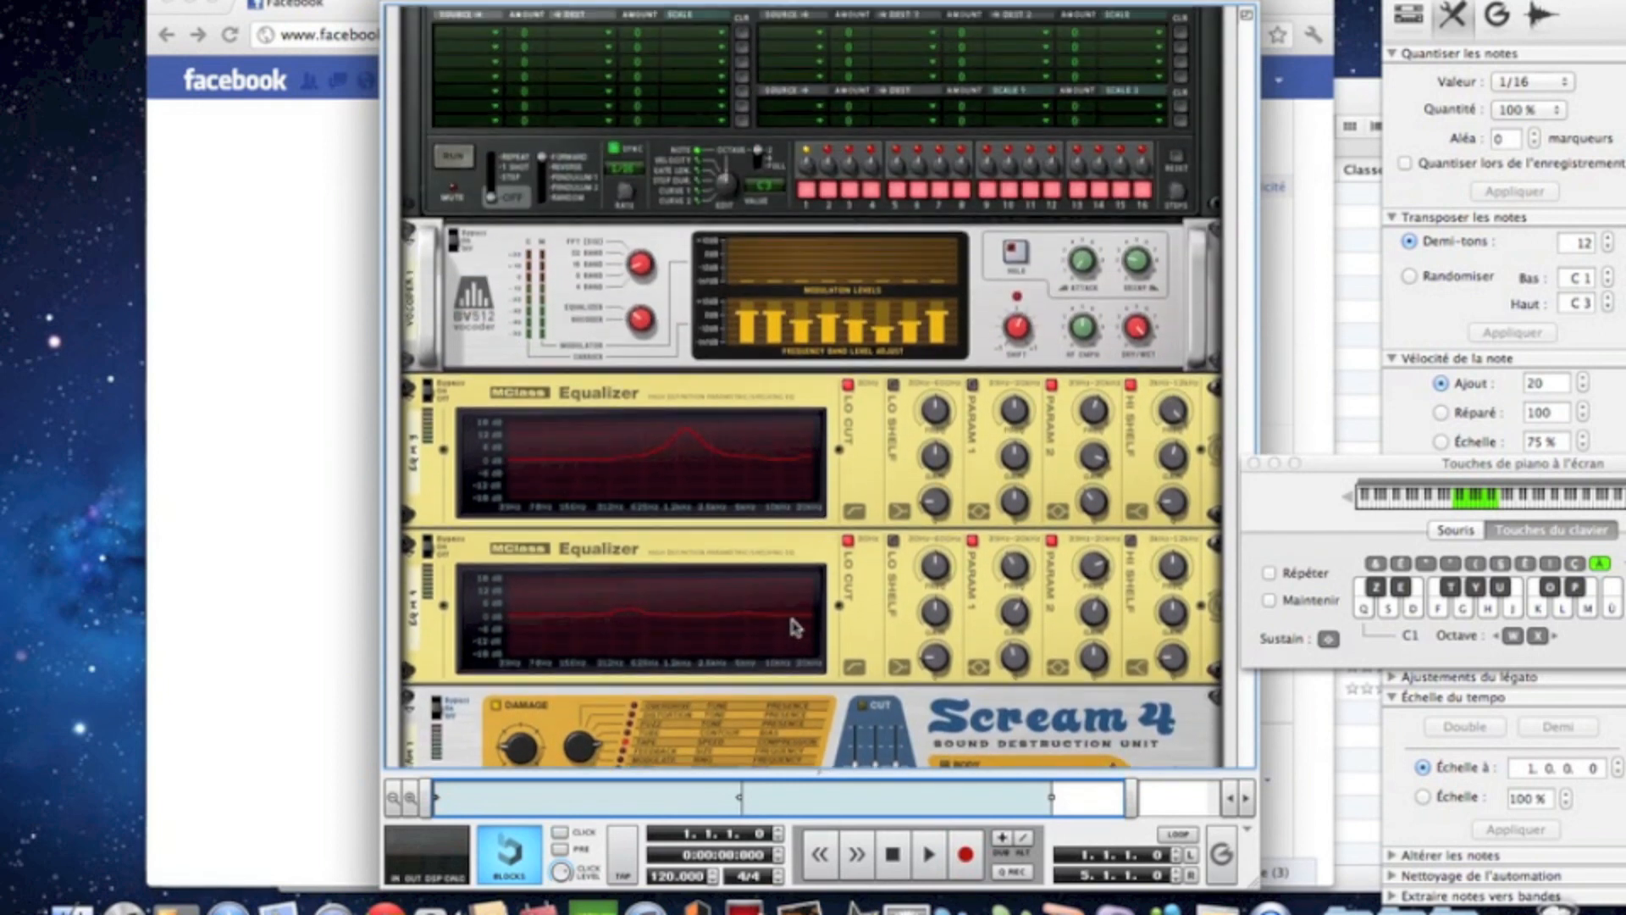
scroll(793, 627, up, 1)
scroll(793, 627, up, 4)
scroll(803, 672, up, 2)
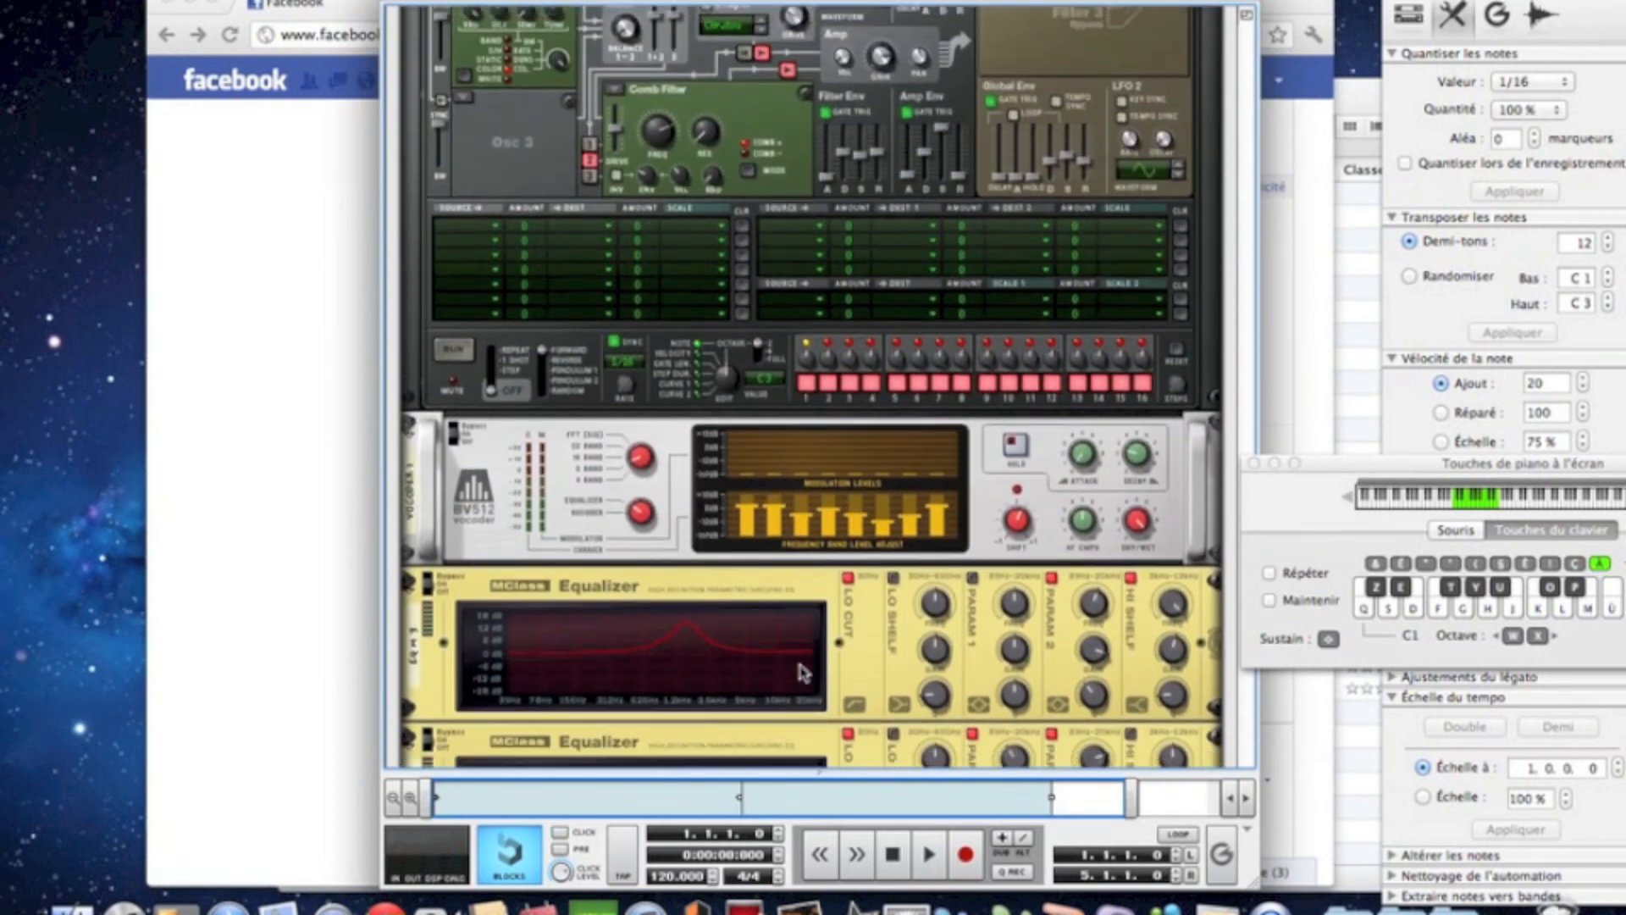
scroll(803, 671, up, 2)
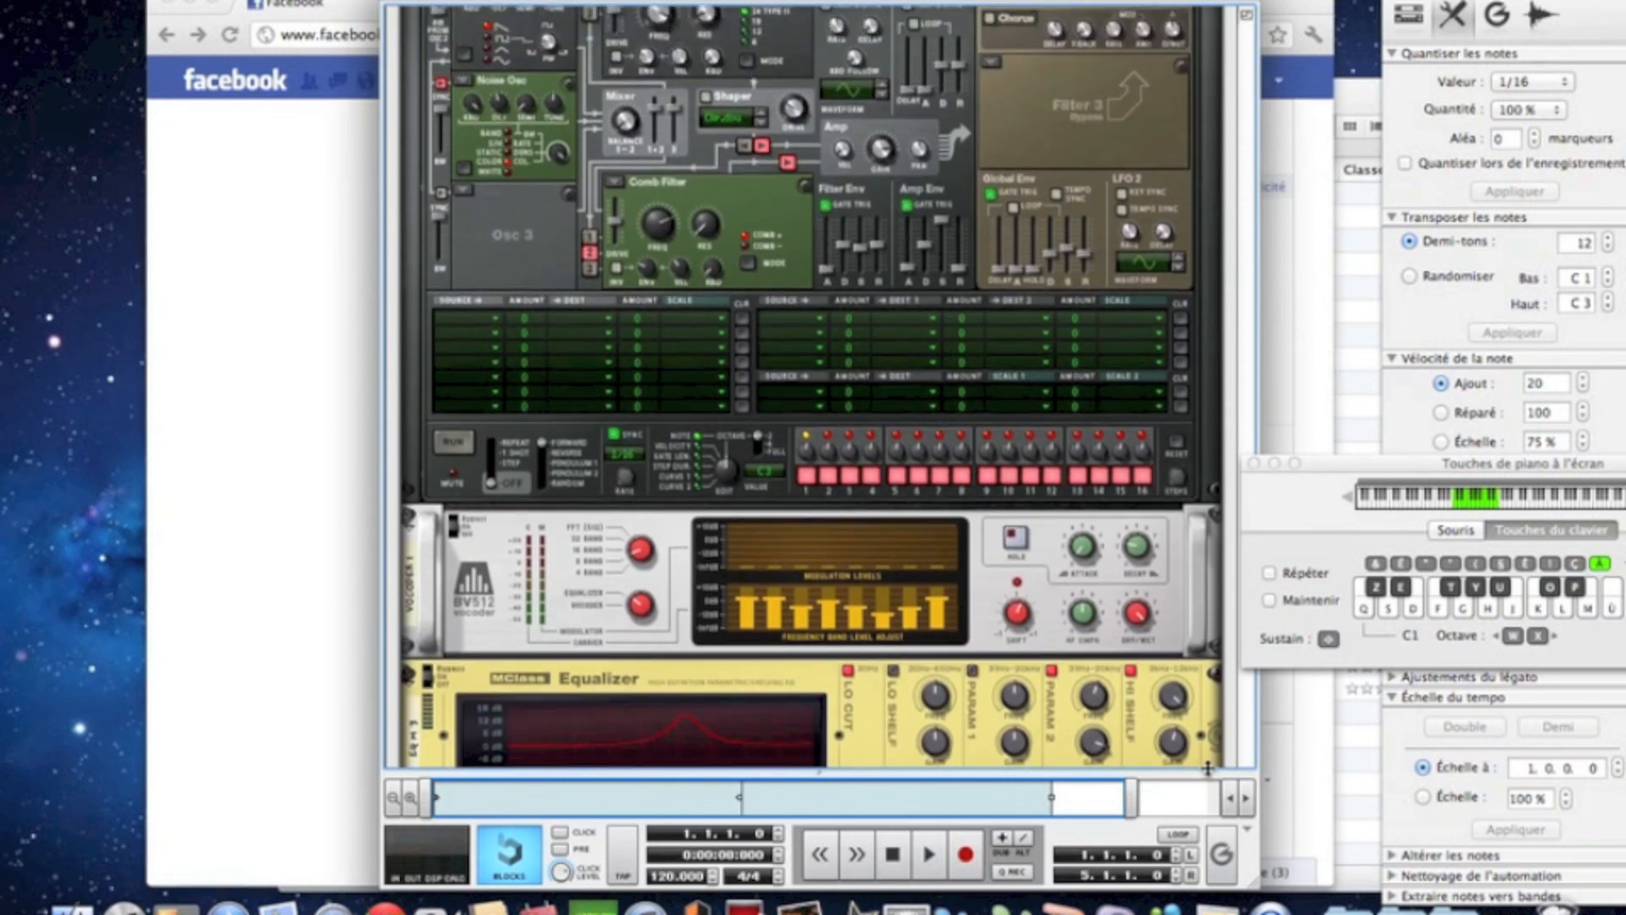
click(1276, 910)
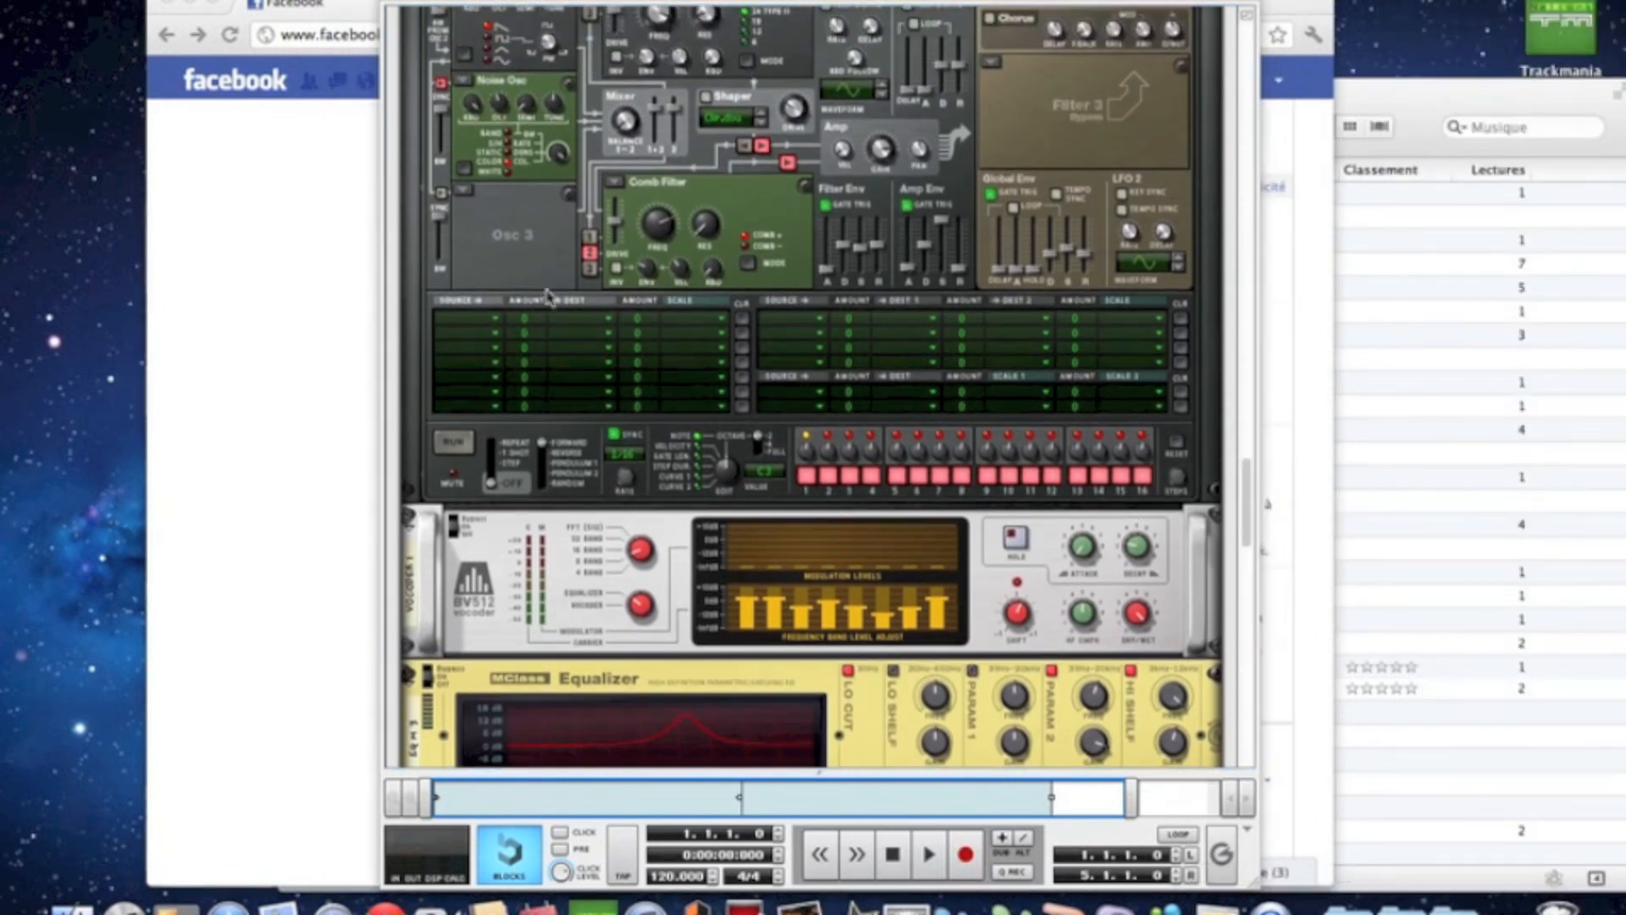